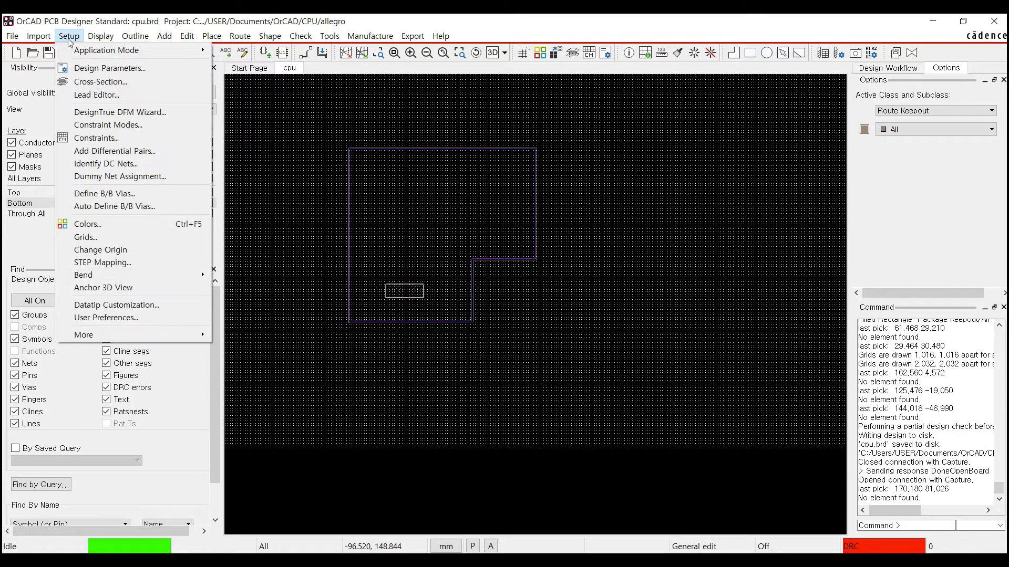
- Launch Allegro Constraint Manager via Setup > Constraints and move its window into view
click(125, 139)
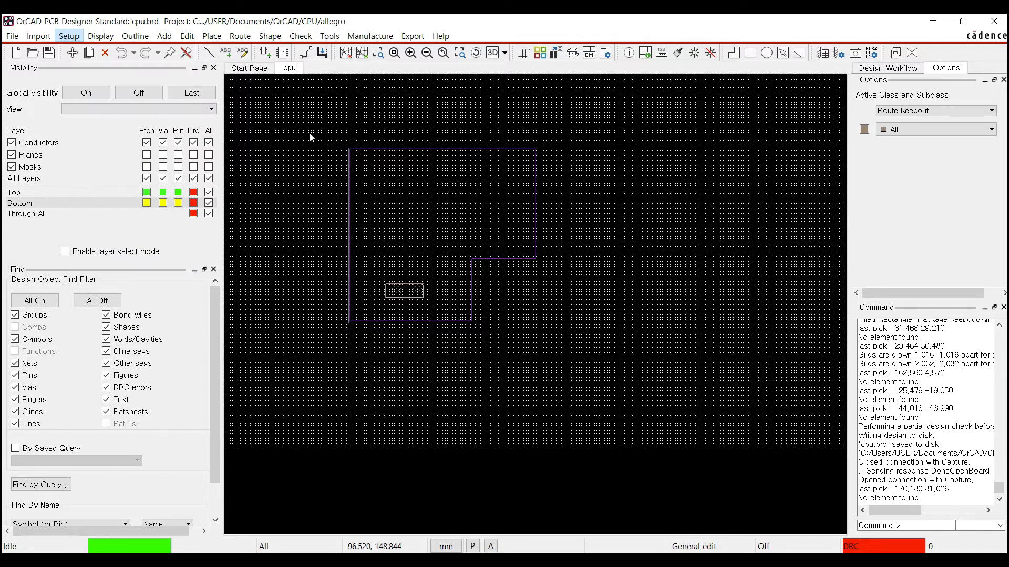
drag(400, 105, 462, 116)
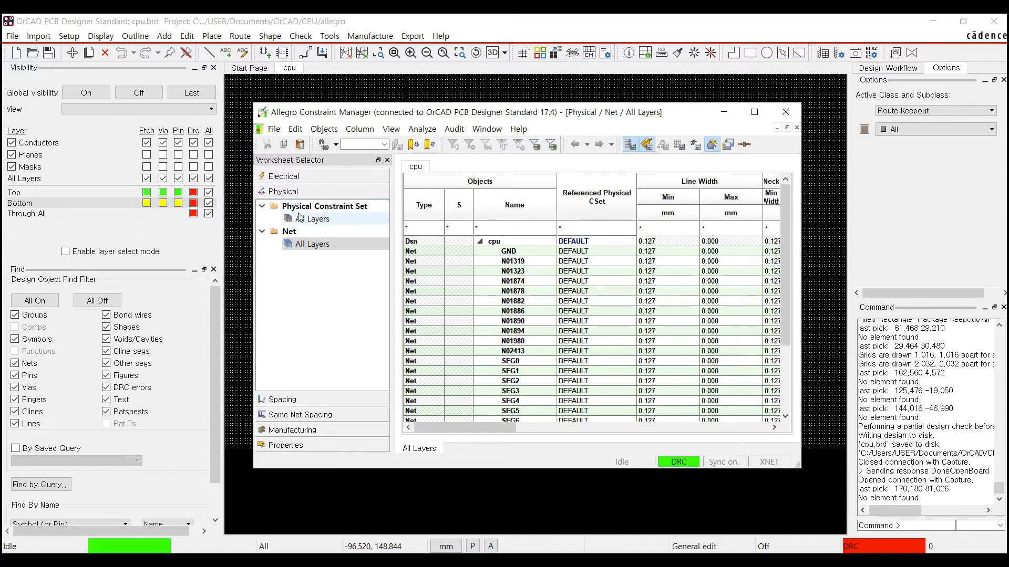
- Browse Electrical, Physical, Spacing, Same Net Spacing, Manufacturing and Properties, ending on Electrical with Net > Routing expanded
click(294, 176)
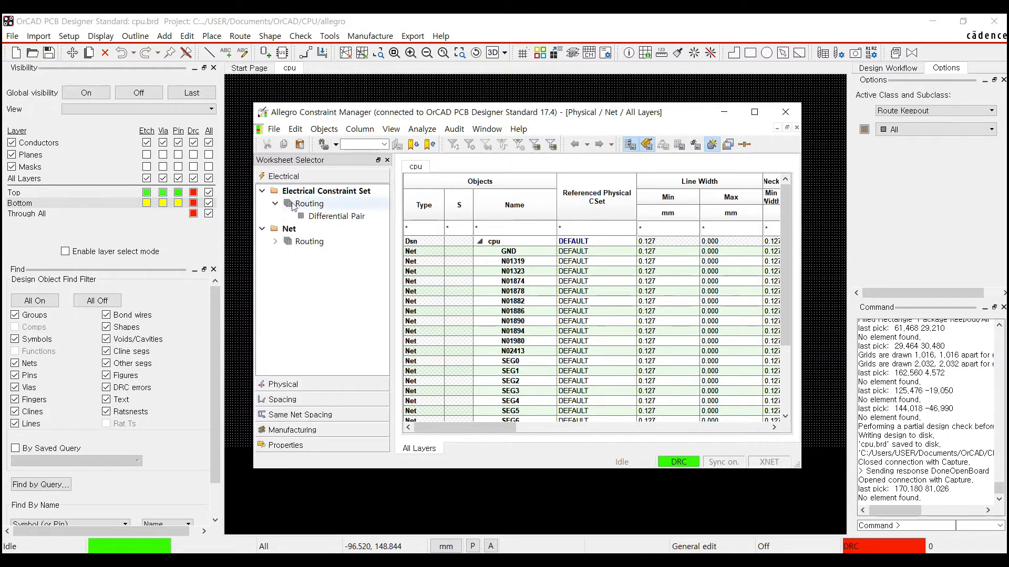
click(293, 384)
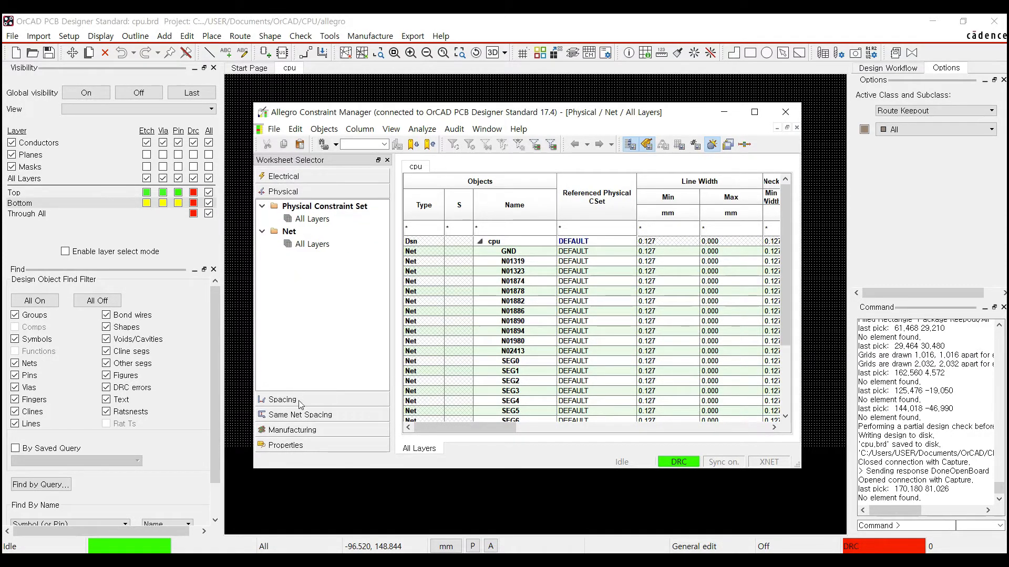
click(301, 402)
click(301, 415)
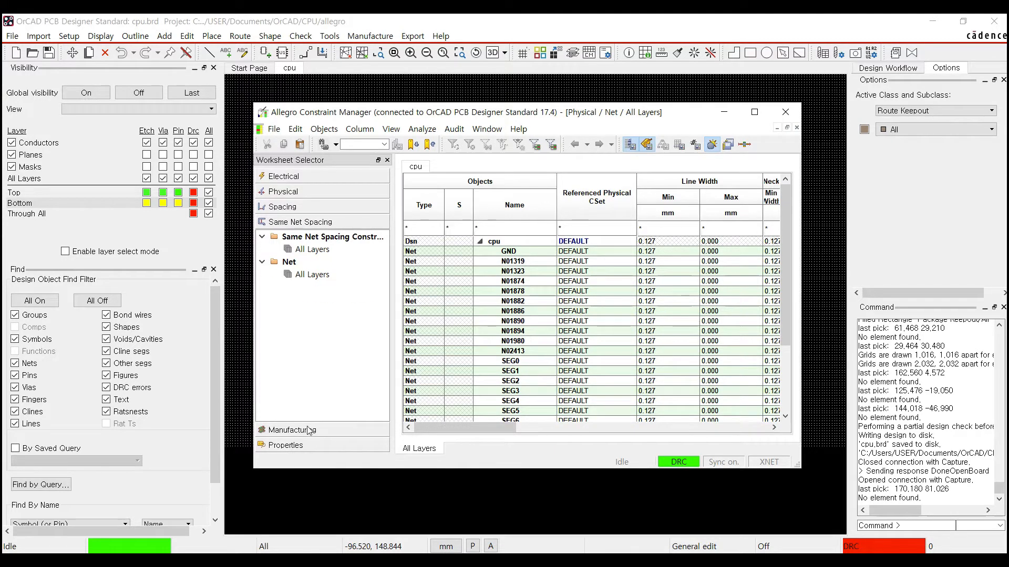
click(313, 430)
click(314, 446)
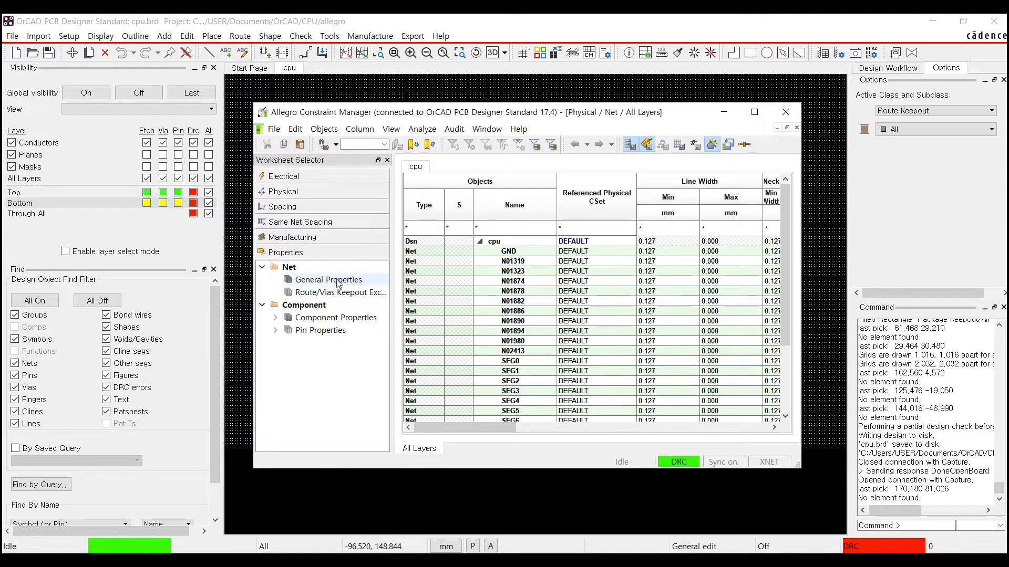
click(313, 179)
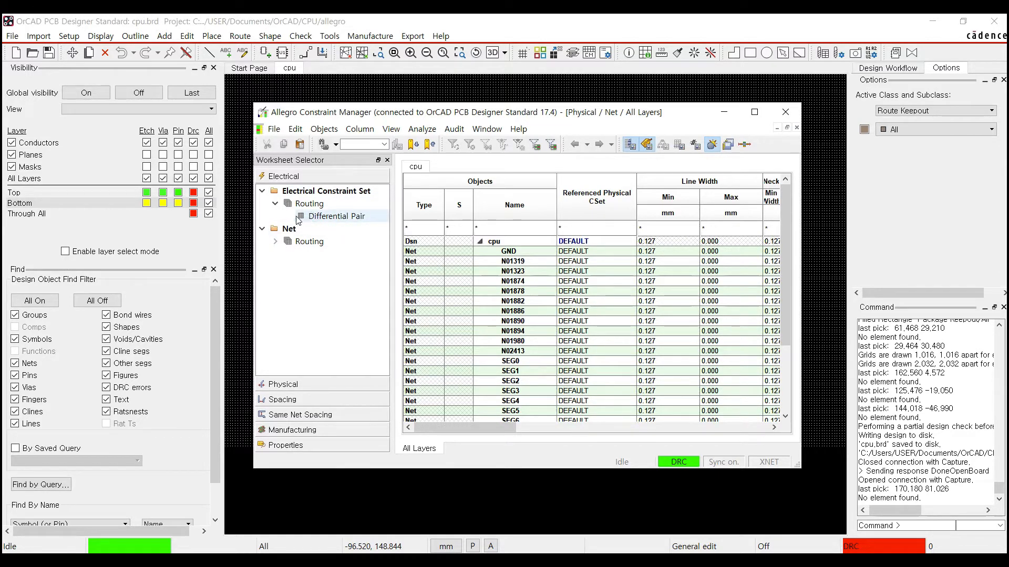
click(276, 241)
- Open the Net > Routing > Differential Pair worksheet and scan its columns and cpu net list
click(315, 254)
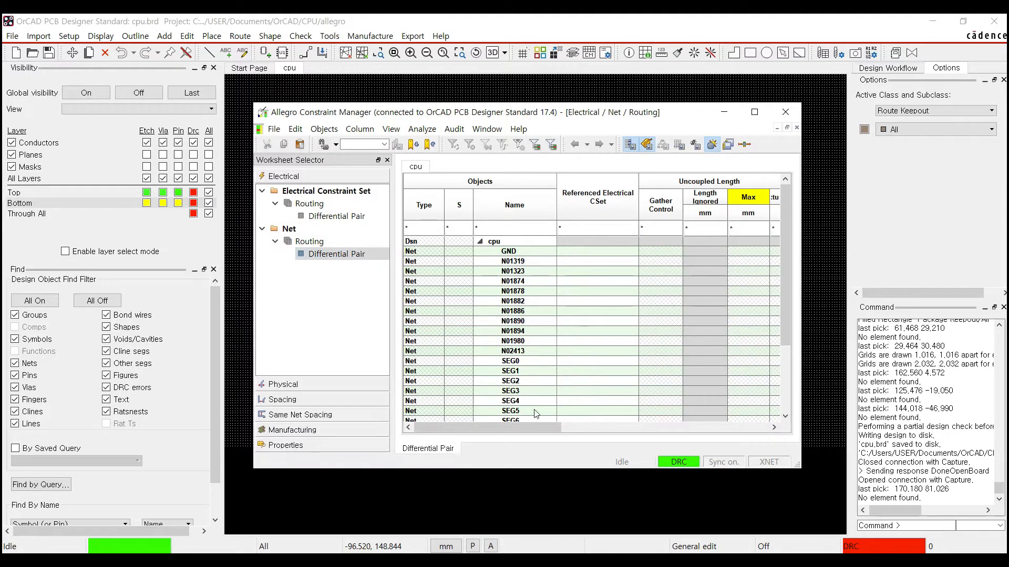
drag(519, 428, 656, 434)
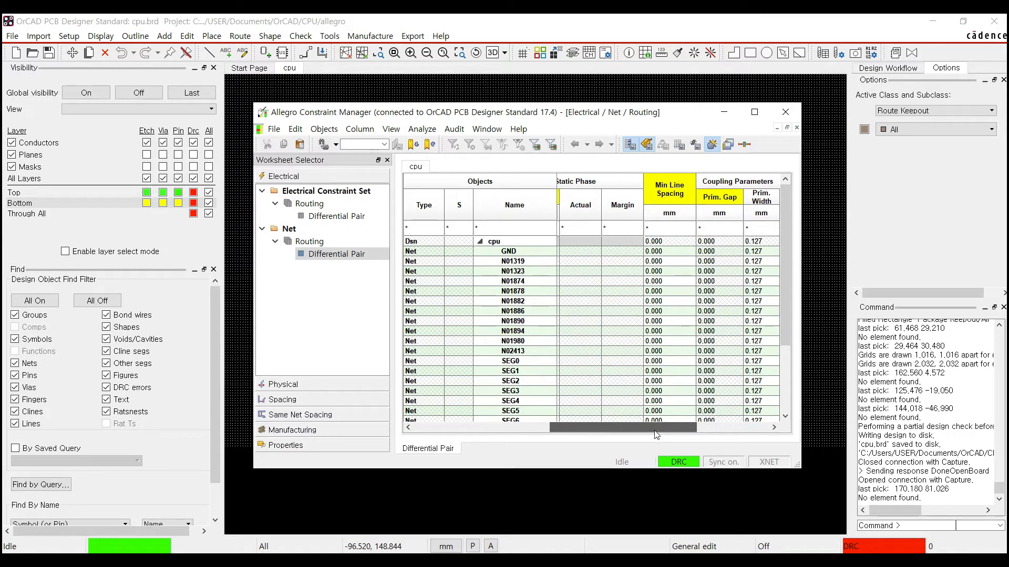
drag(656, 435, 510, 427)
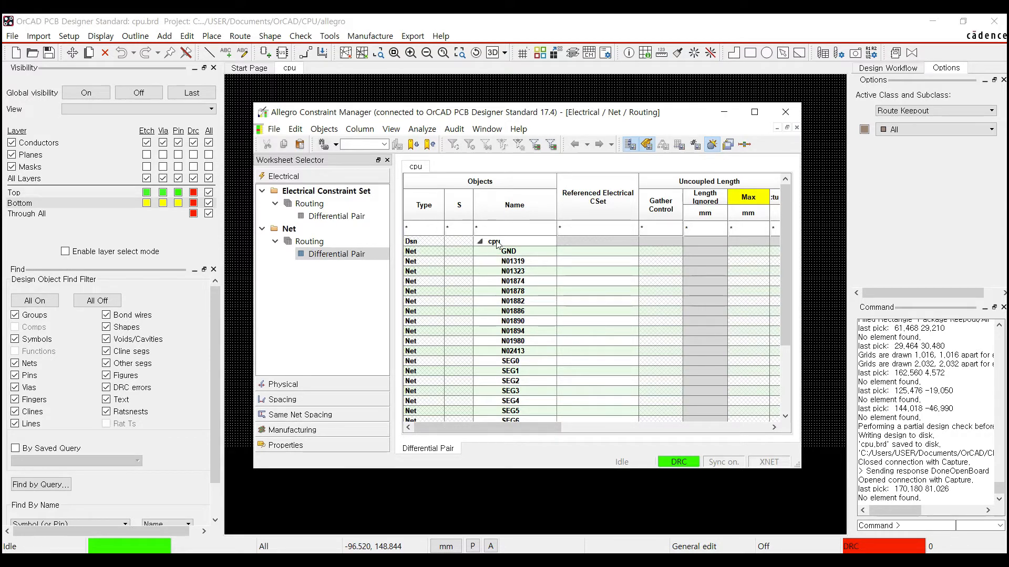
click(480, 241)
click(480, 242)
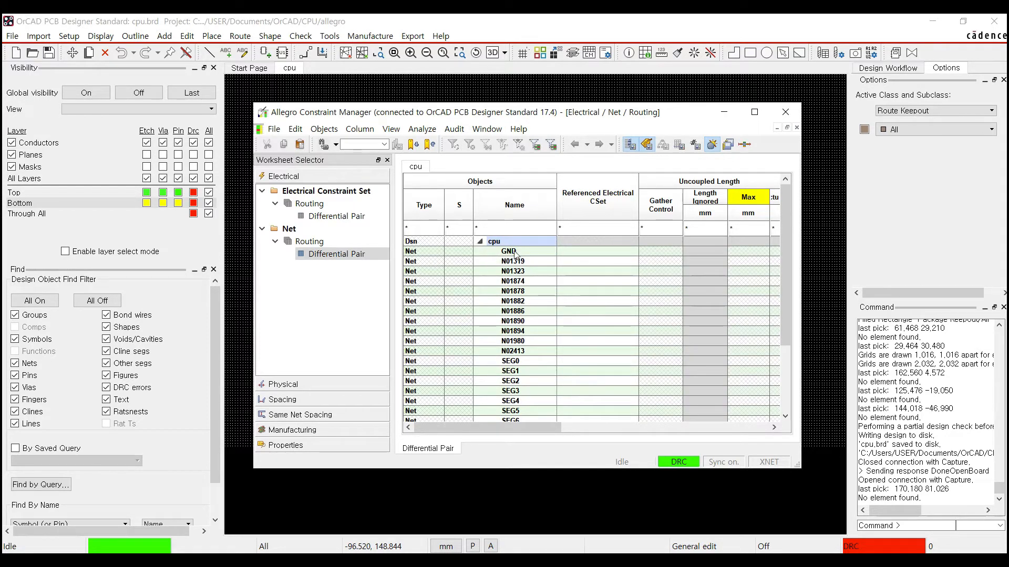
scroll(517, 341, down, 3)
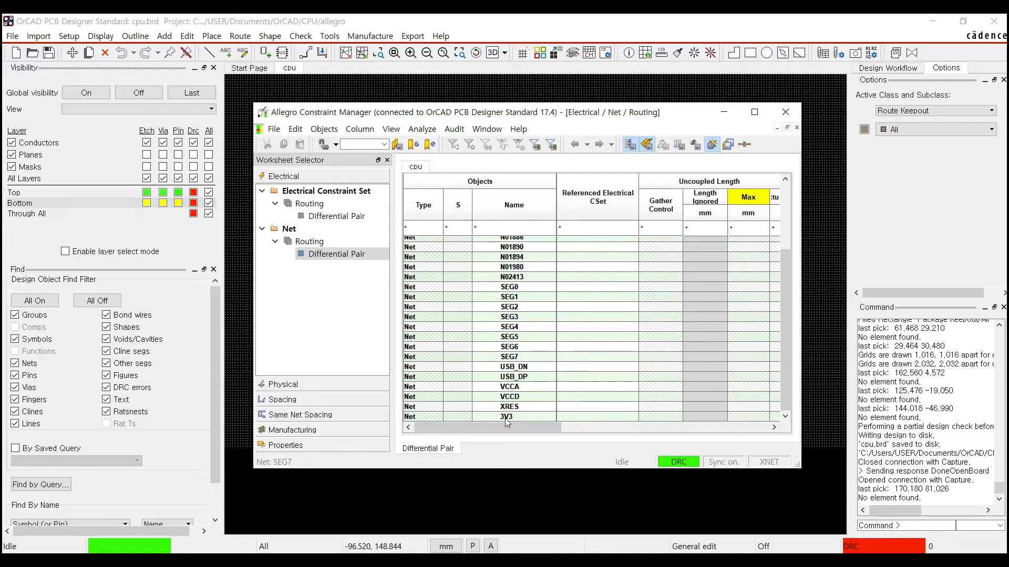
scroll(527, 353, up, 3)
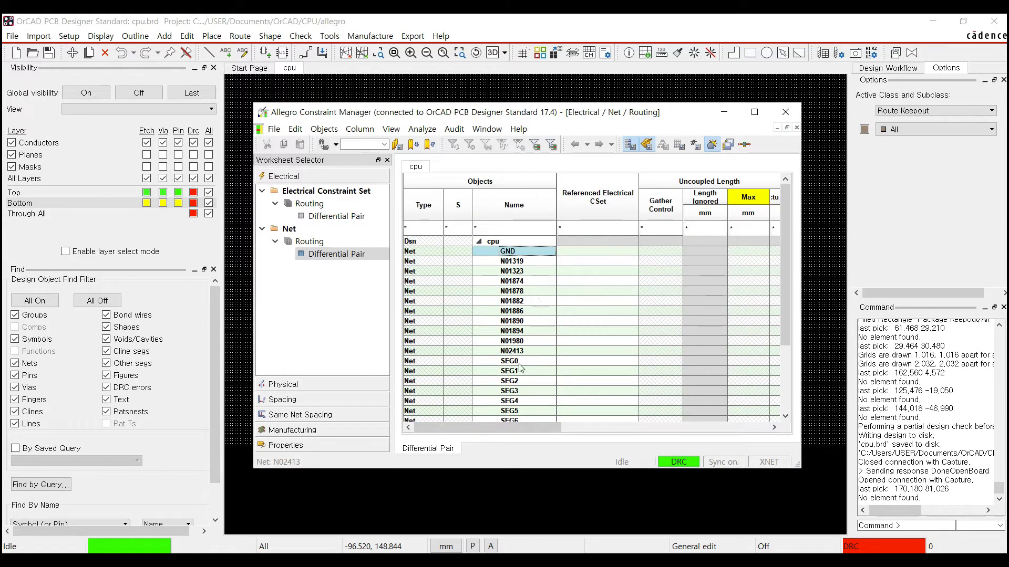
- Select the SEG0 and SEG1 nets and review their uncoupled length and coupling parameters
click(518, 364)
click(519, 371)
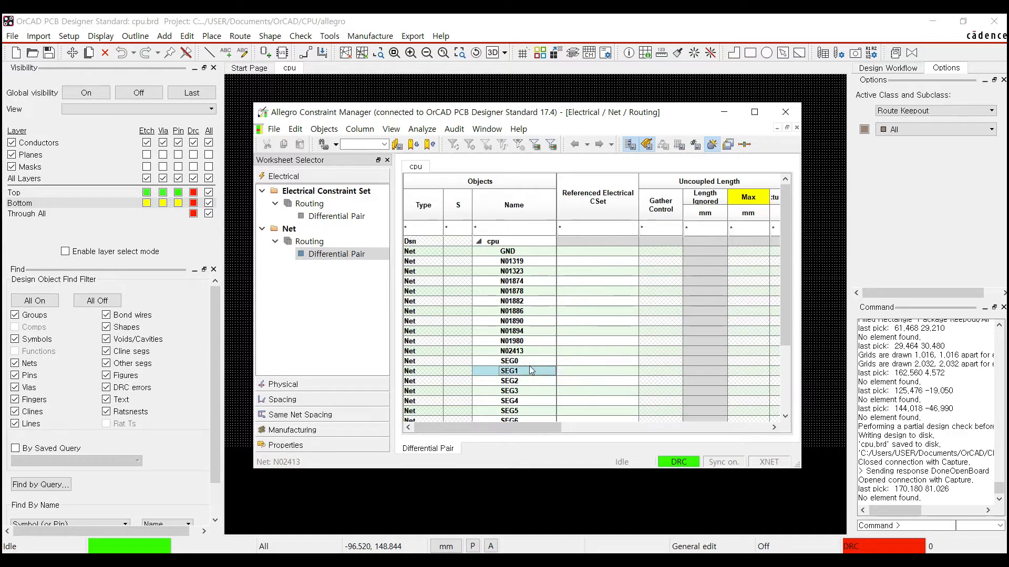
click(520, 363)
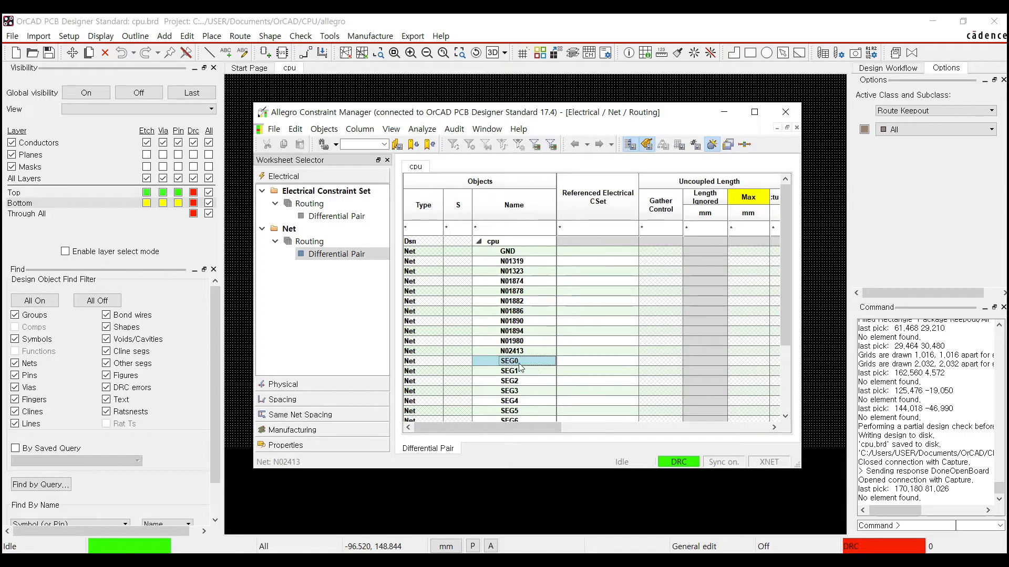
click(522, 371)
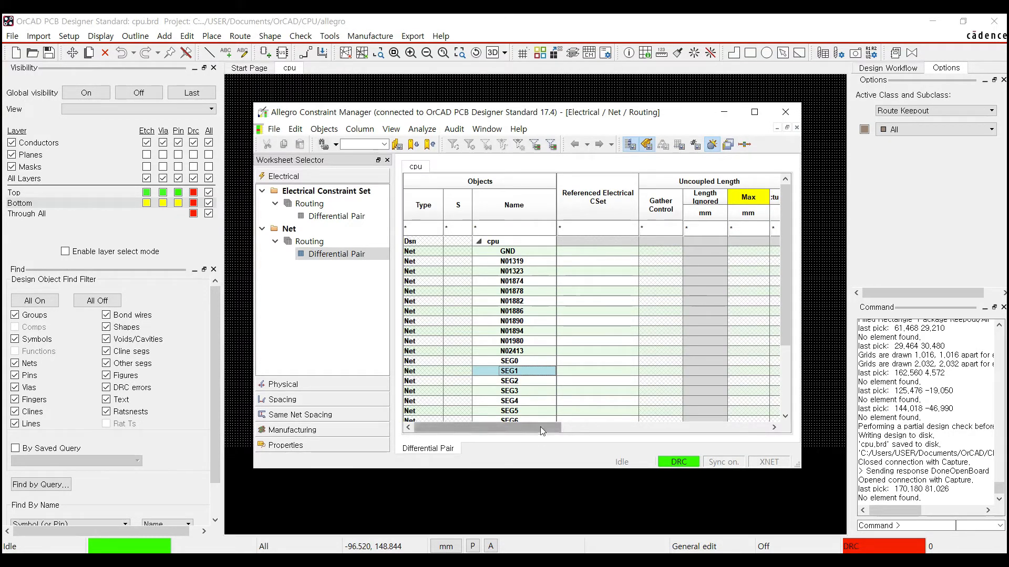
drag(540, 427, 587, 429)
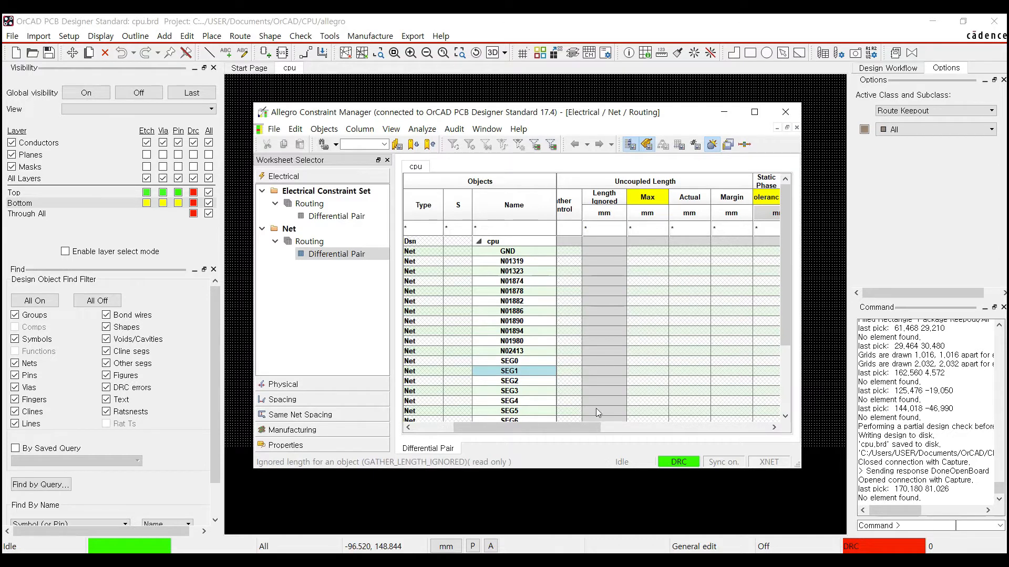
drag(587, 429, 734, 415)
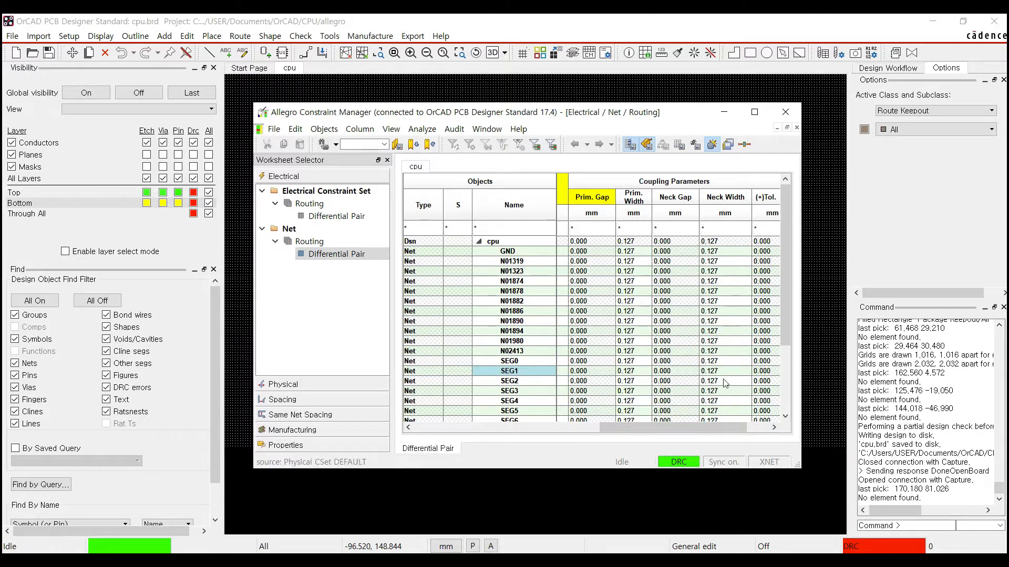
drag(686, 428, 500, 428)
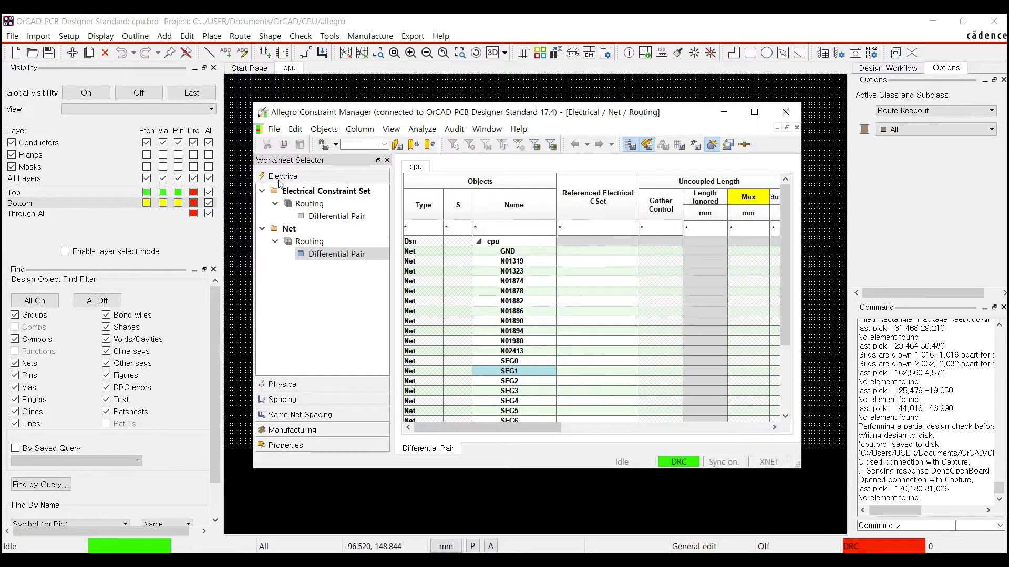
- Show the Physical Constraint Set All Layers worksheet with DEFAULT 0.127 mm minimum line and neck widths
click(300, 386)
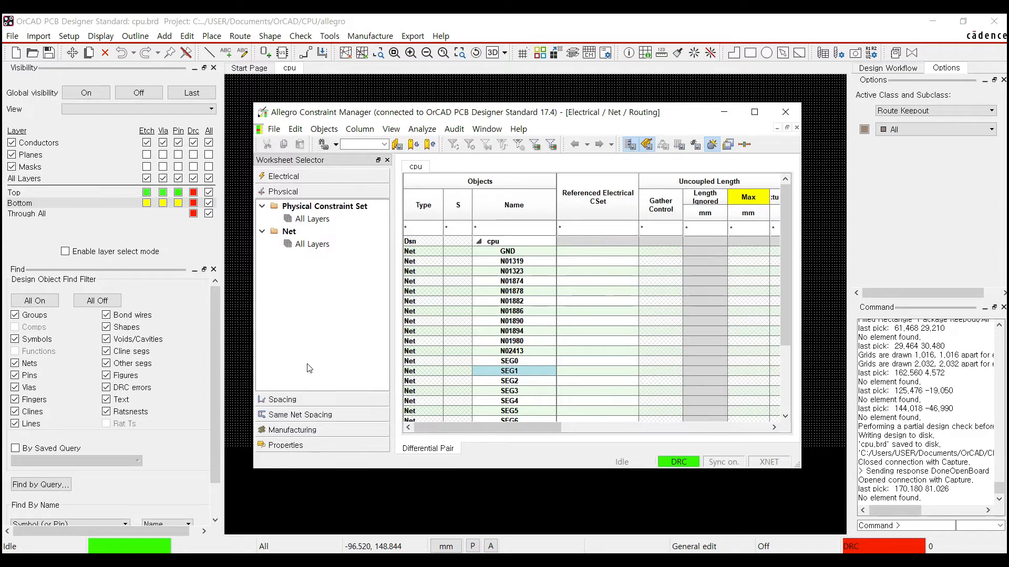
click(312, 221)
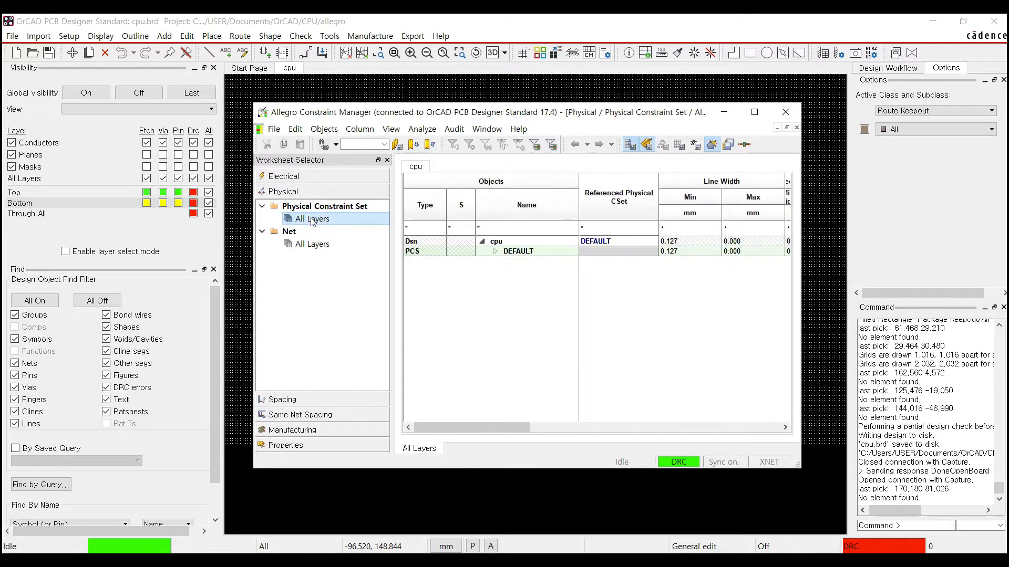
click(310, 246)
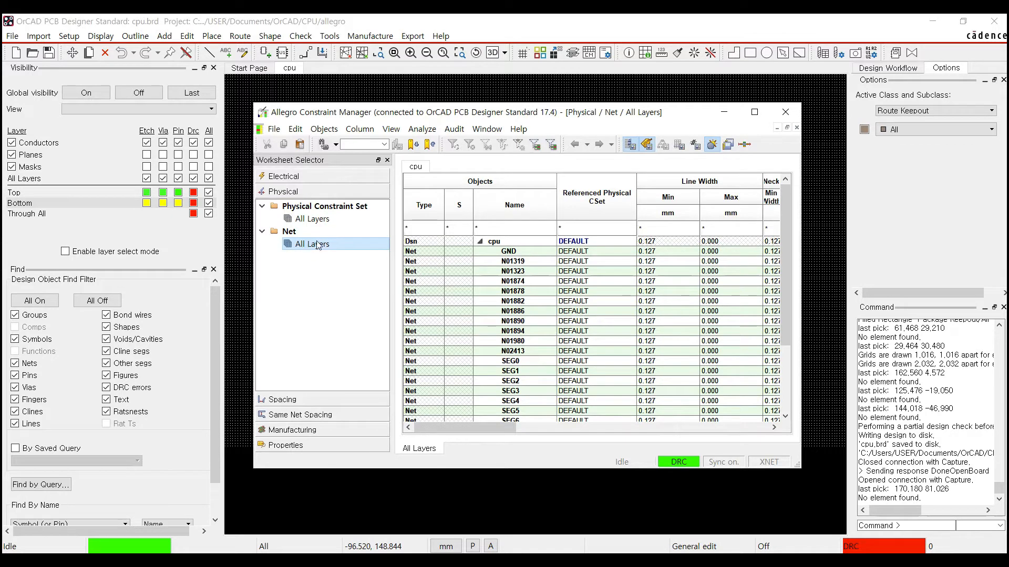
click(315, 220)
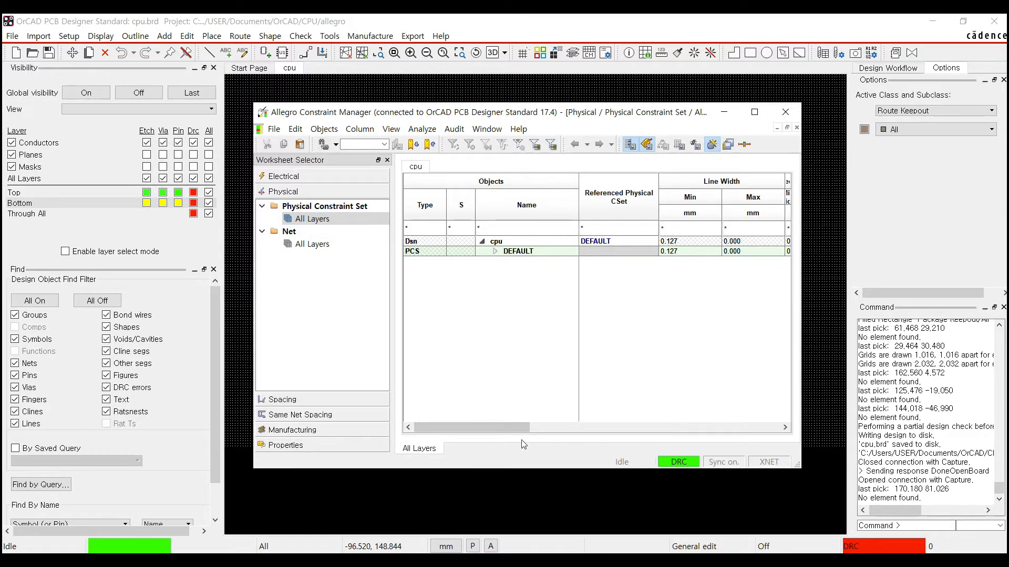
mouse_move(507, 428)
mouse_down()
mouse_move(576, 436)
mouse_move(773, 410)
mouse_move(515, 432)
mouse_up()
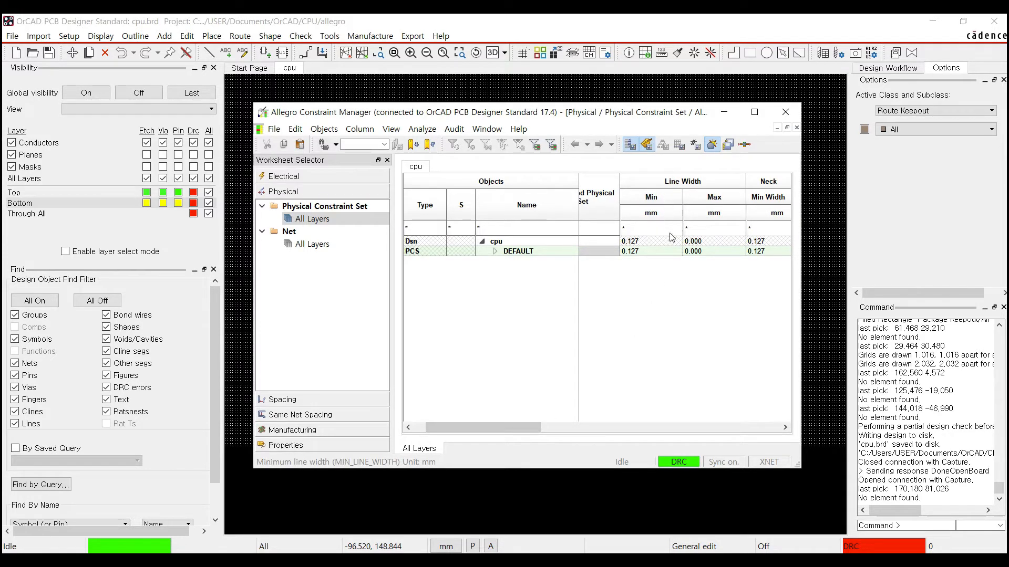
mouse_move(500, 426)
mouse_down()
mouse_move(481, 429)
mouse_move(503, 430)
mouse_up()
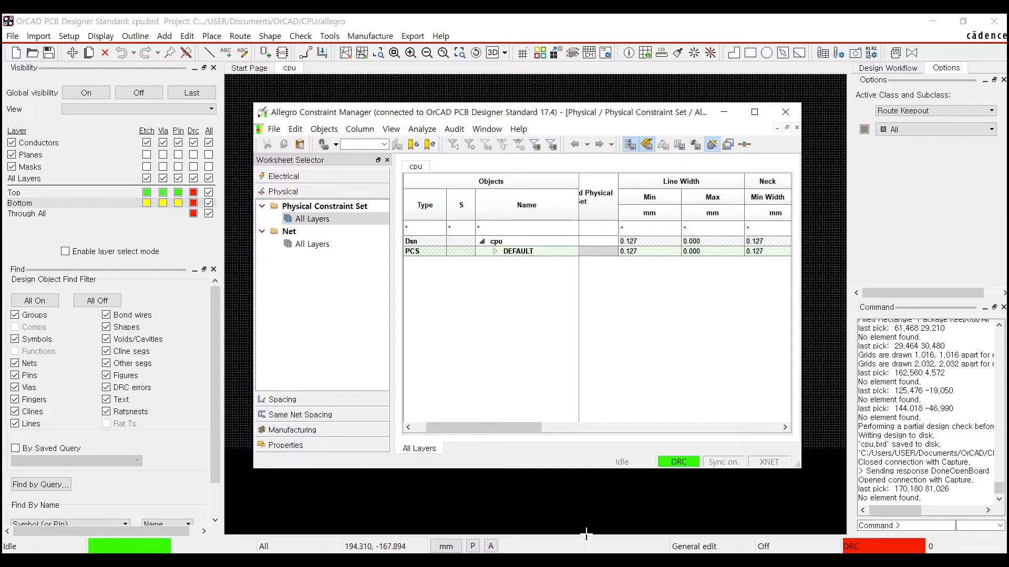
click(586, 561)
- Open the 작업사양정보 work specification page in Edge and scroll to its Pattern table
click(654, 297)
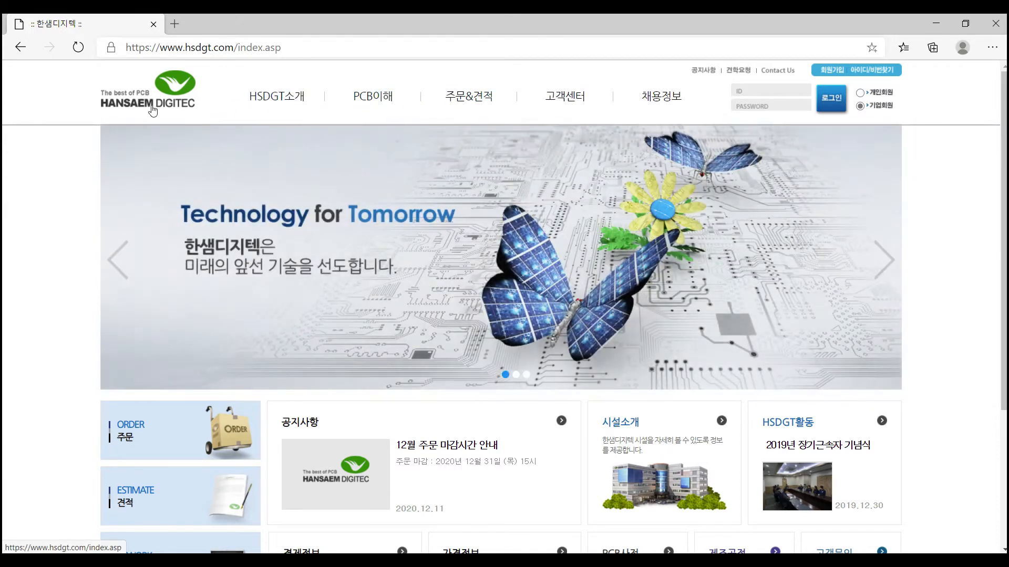
mouse_move(463, 101)
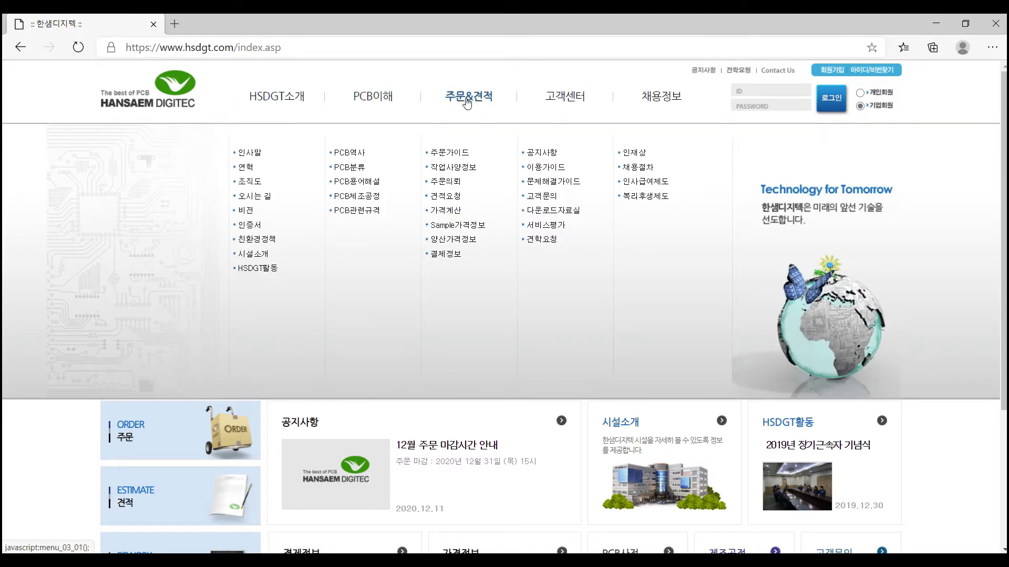
click(463, 174)
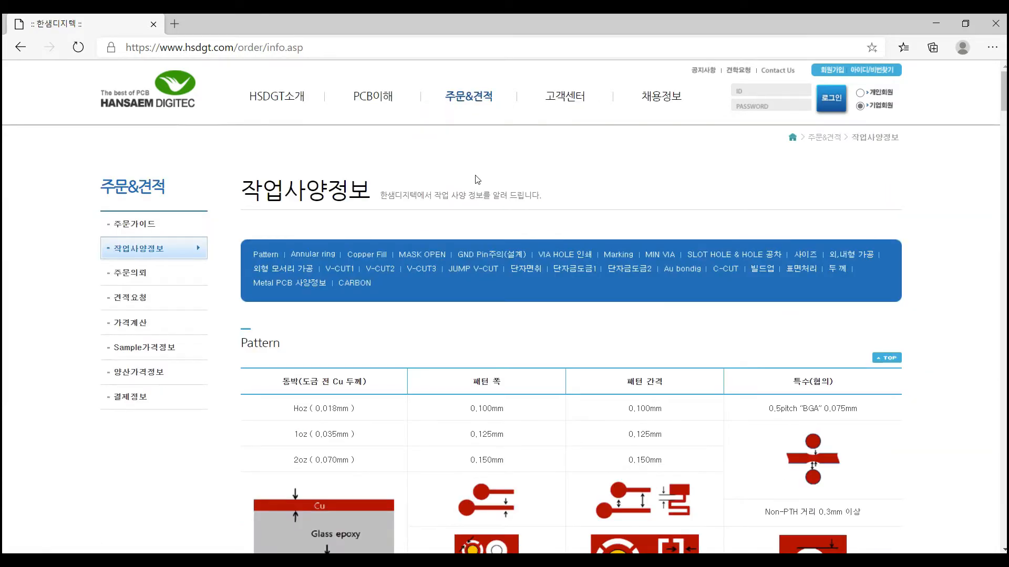
scroll(477, 180, down, 3)
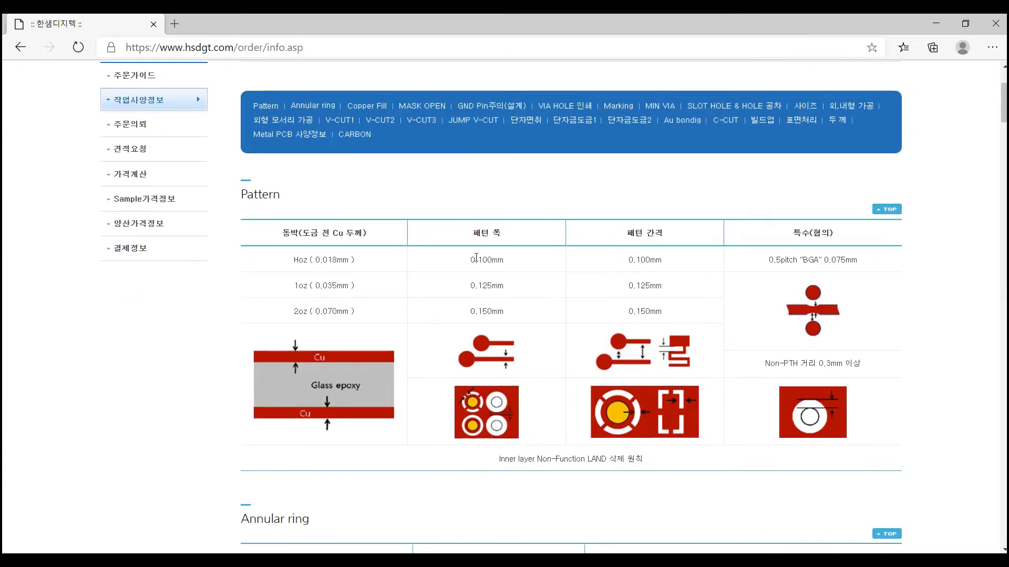
scroll(476, 258, down, 2)
scroll(444, 286, down, 6)
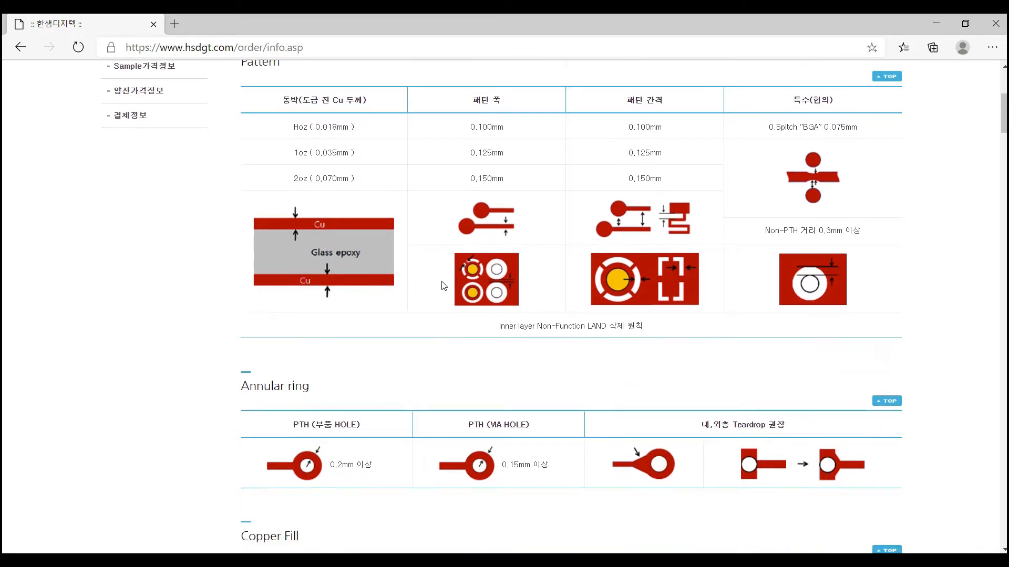
scroll(445, 284, up, 4)
scroll(446, 284, up, 4)
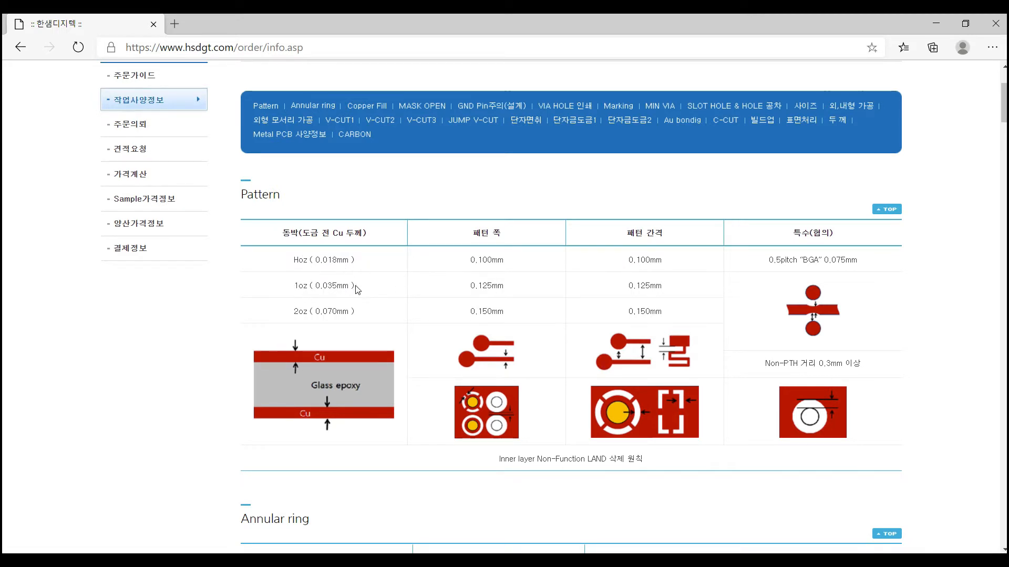
- Check the 1oz (0.035 mm) row's 0.125 mm trace width and spacing, then minimize Edge
drag(356, 289, 292, 290)
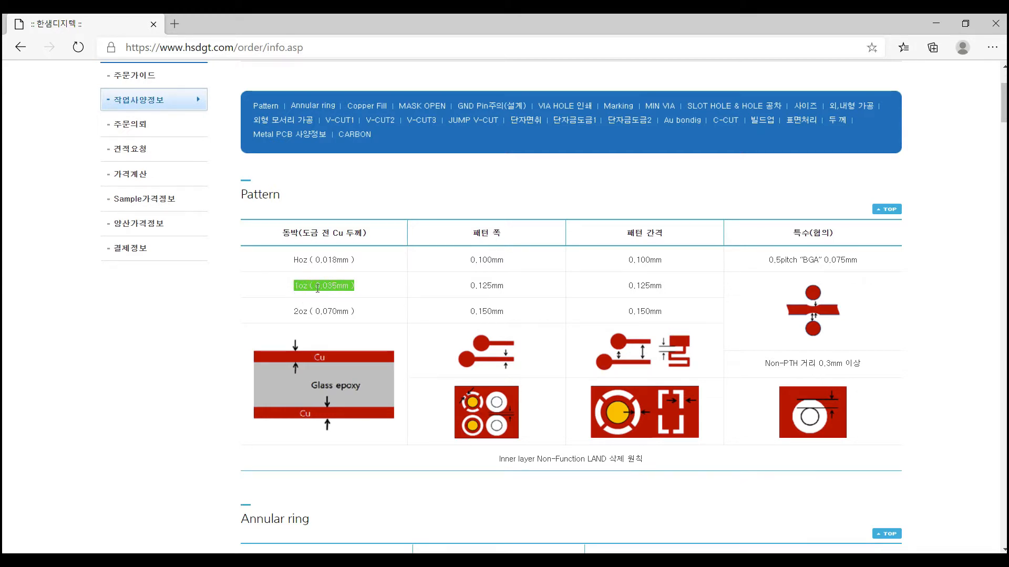
click(326, 289)
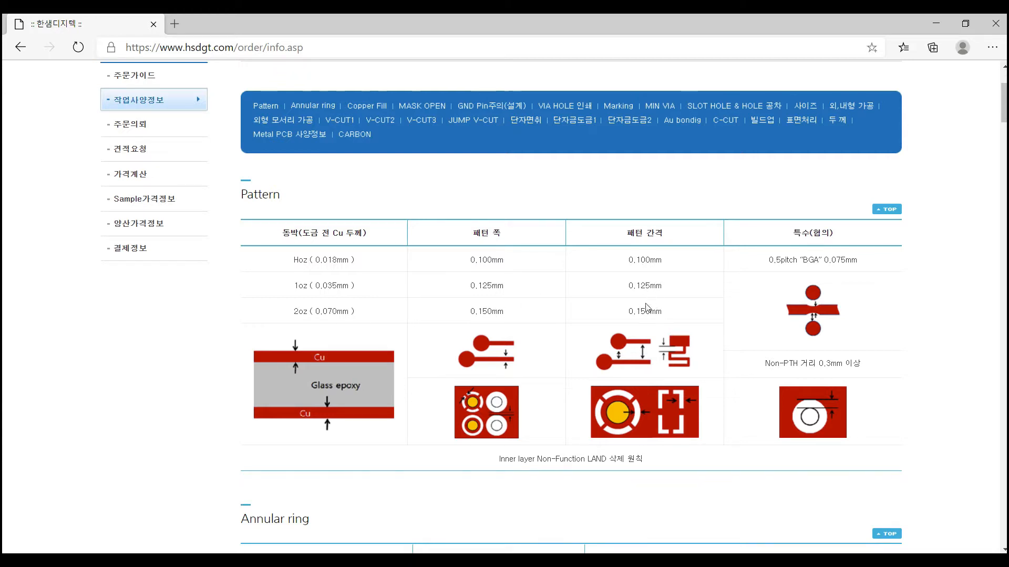
scroll(548, 252, down, 1)
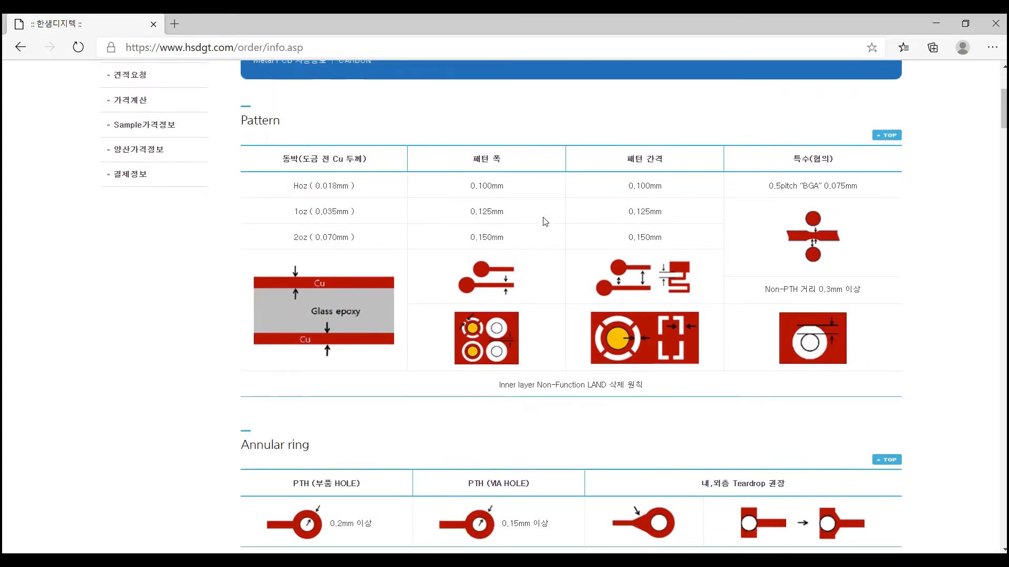
click(935, 26)
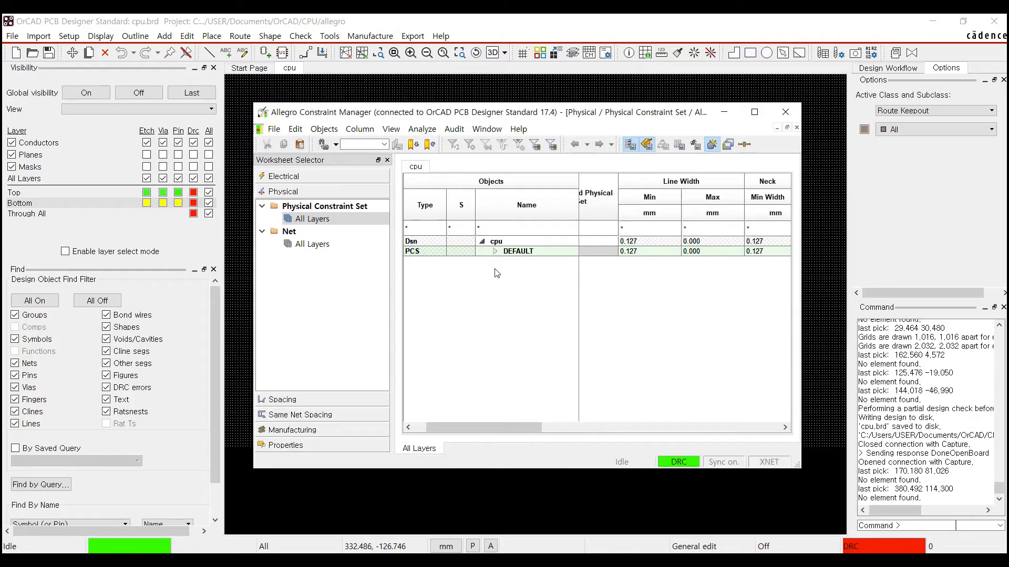
- Set the DEFAULT physical constraint set's line width to 0.200 mm minimum and 2.000 mm maximum
click(642, 251)
double_click(652, 251)
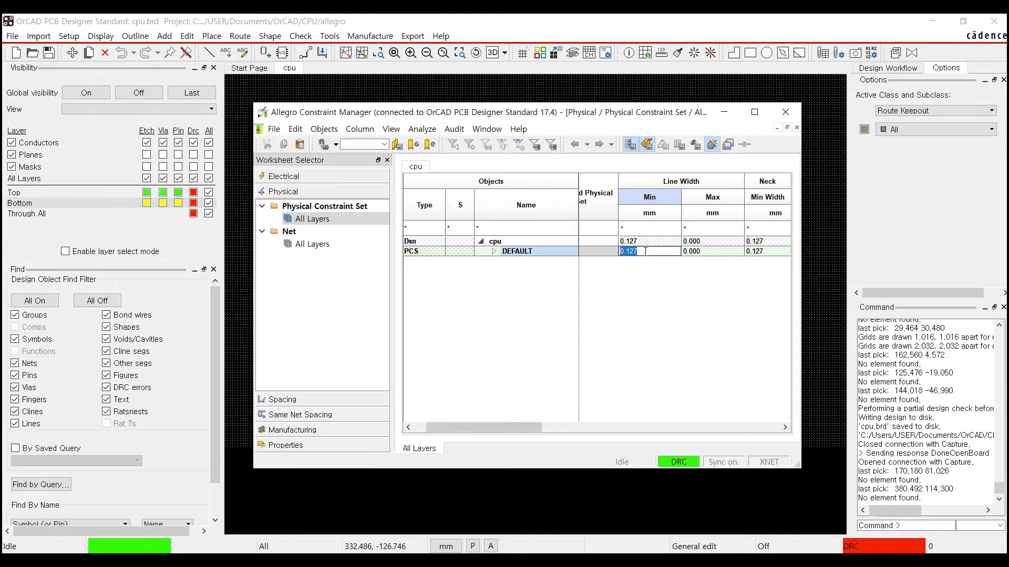
text(0)
key(Return)
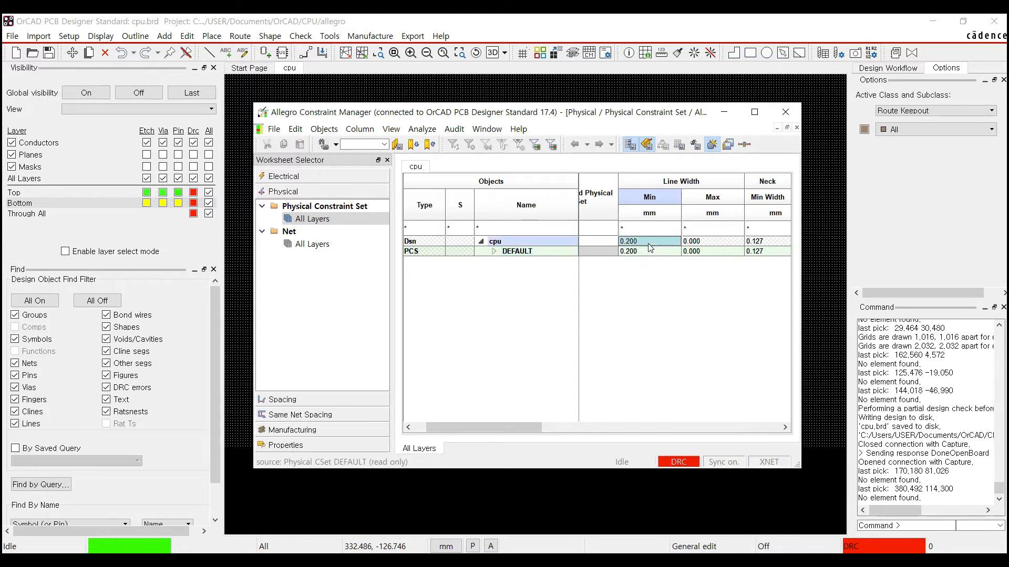
click(650, 251)
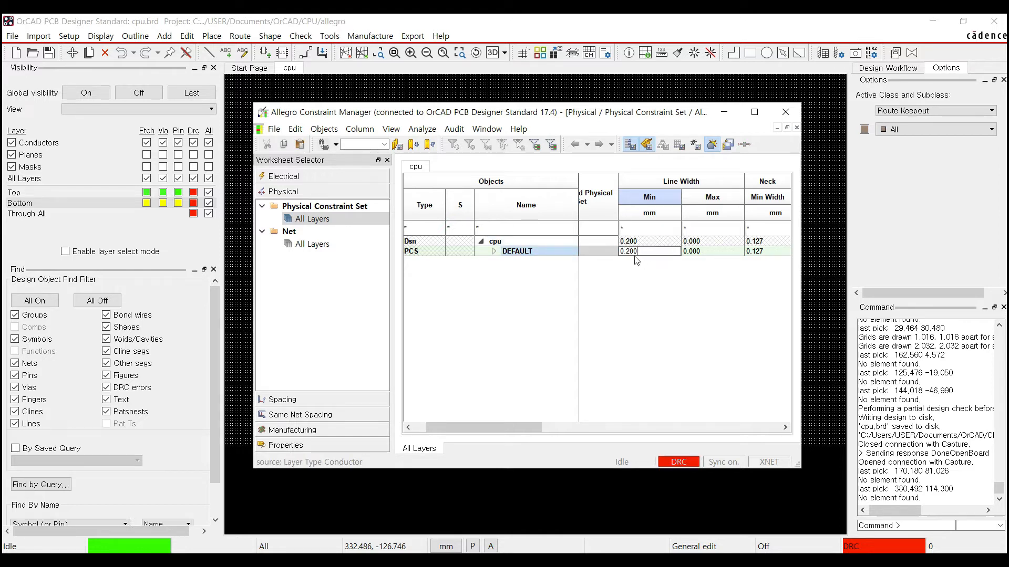
click(714, 251)
drag(714, 251, 674, 259)
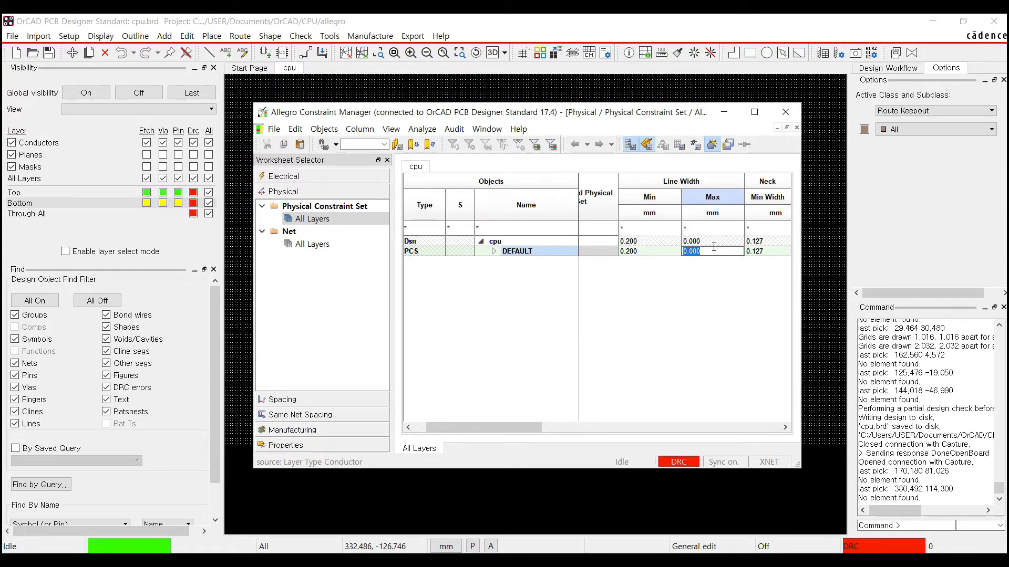
text(2)
key(Return)
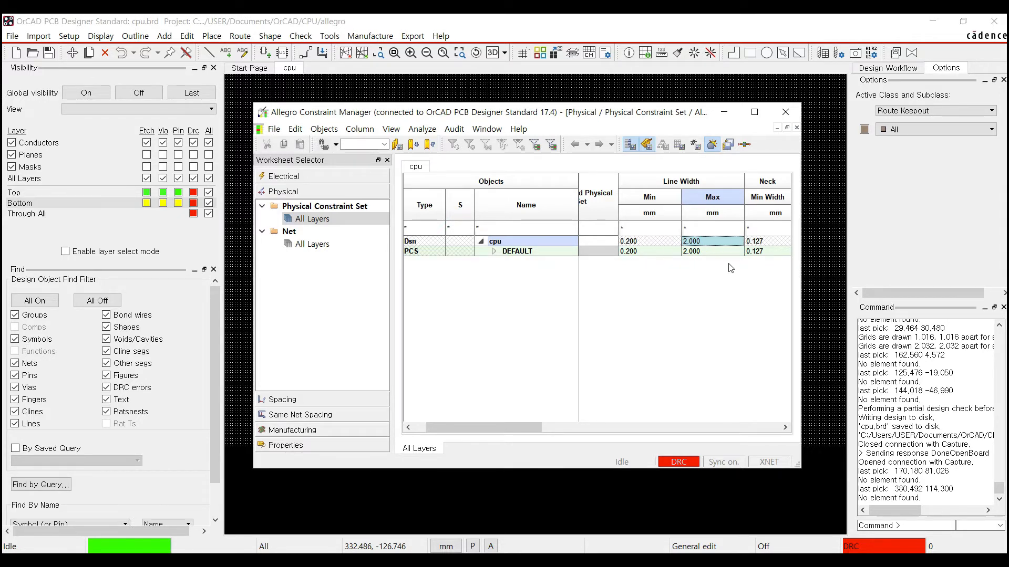
drag(513, 427, 600, 418)
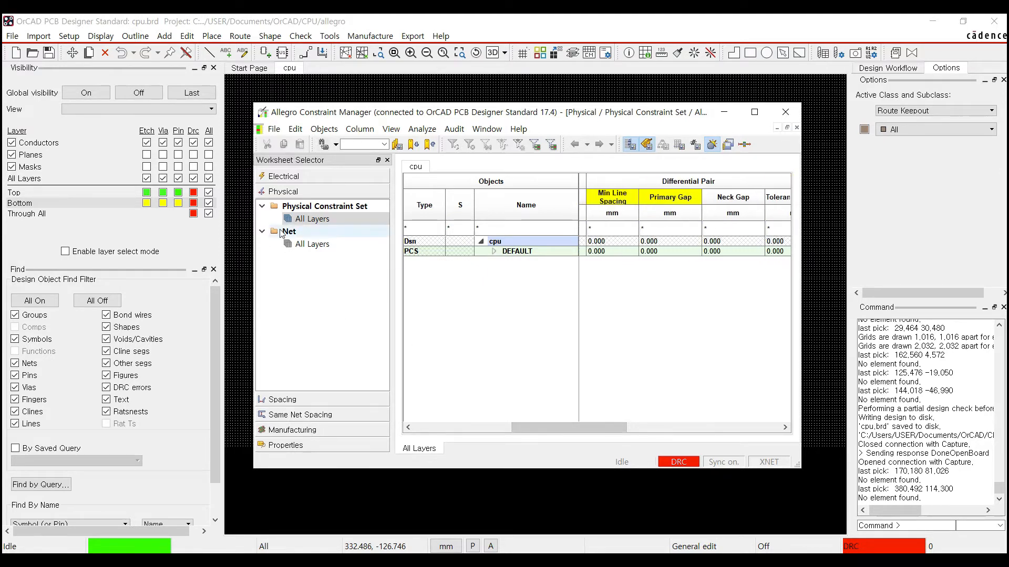
- Show the Net > All Layers line widths and select the GND, VCCA, VCCD and 3V3 rows
click(309, 245)
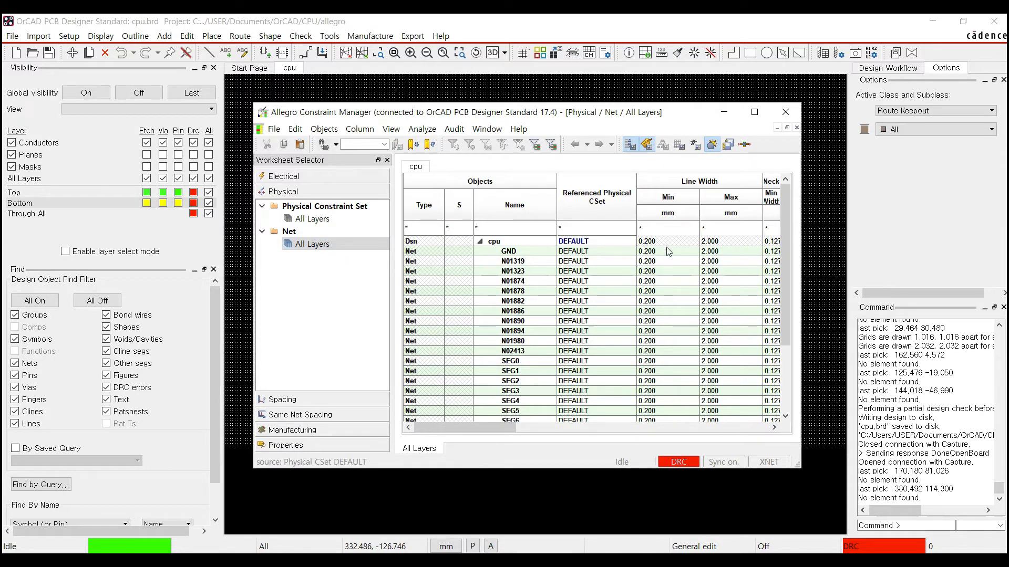
drag(789, 246, 784, 352)
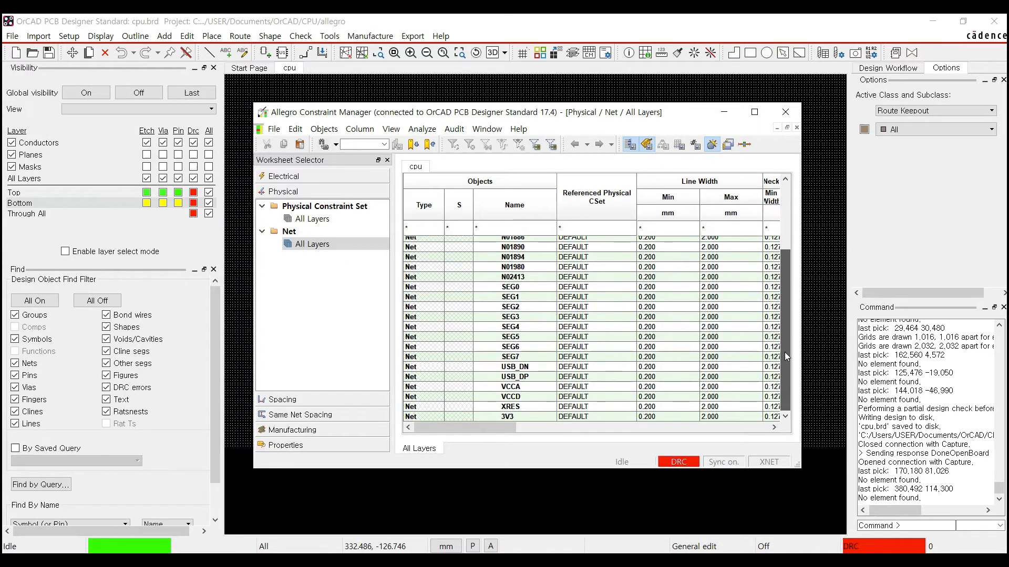
drag(787, 310, 787, 232)
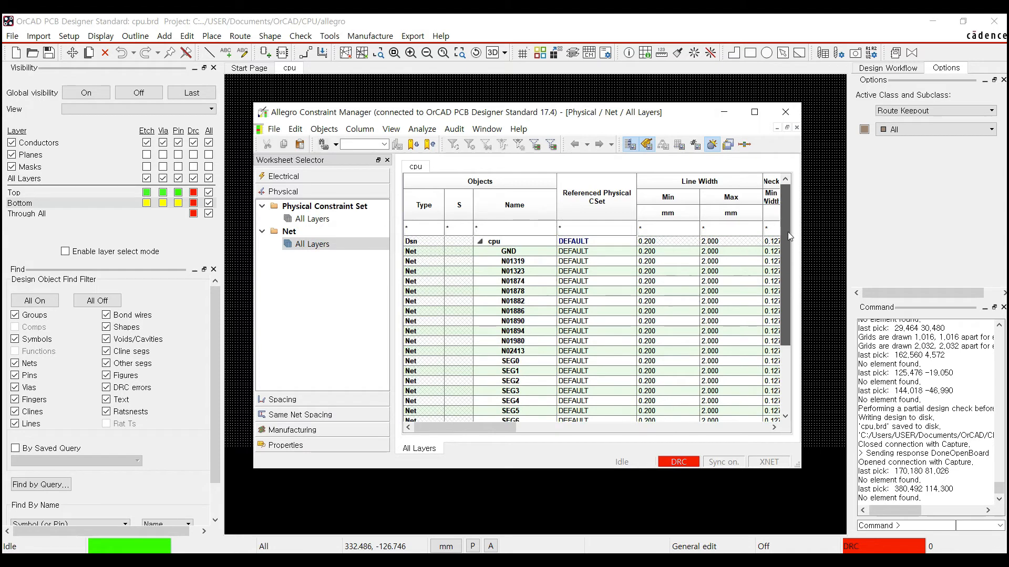
click(533, 252)
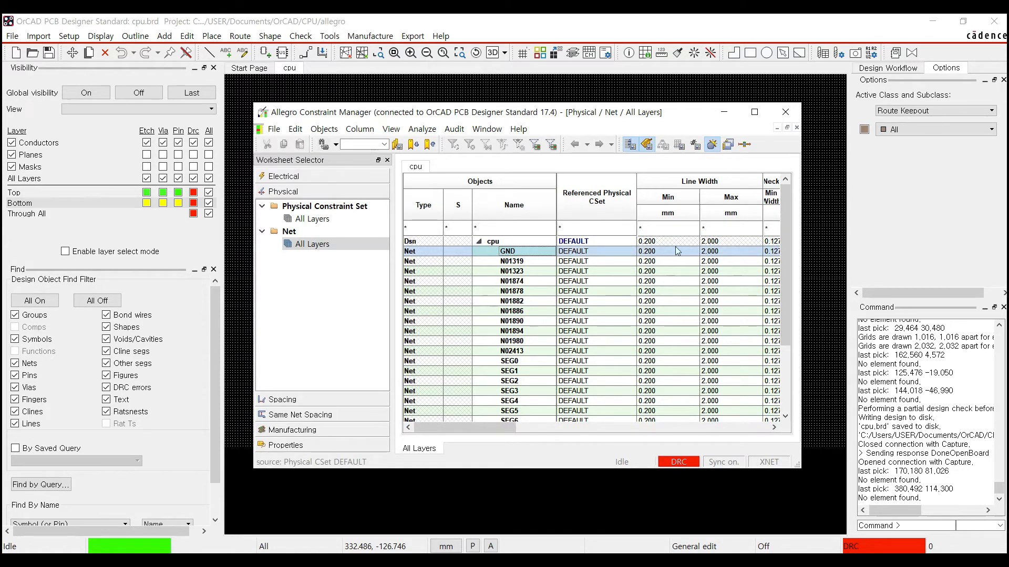
drag(787, 248, 783, 389)
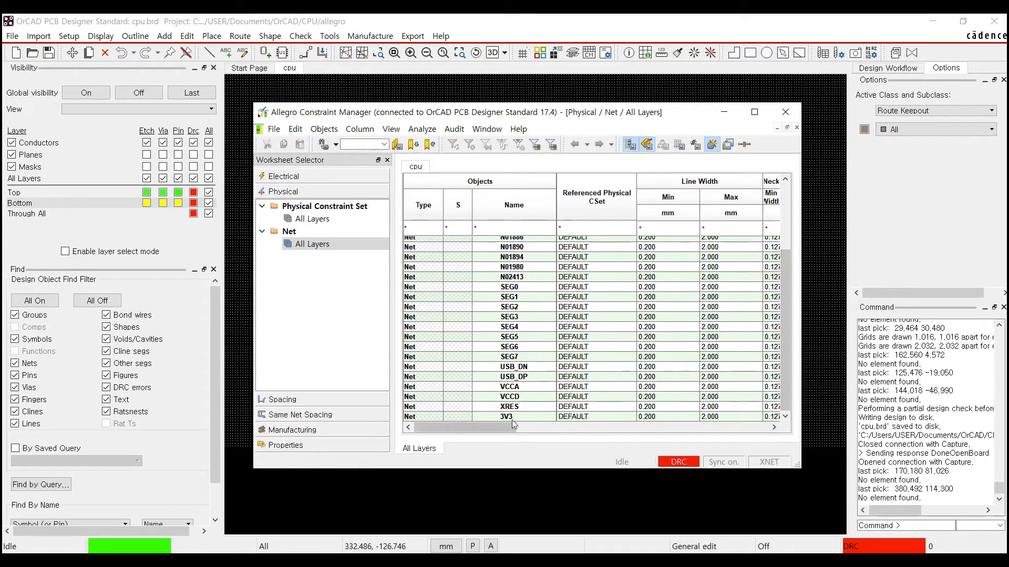
click(520, 387)
click(526, 398)
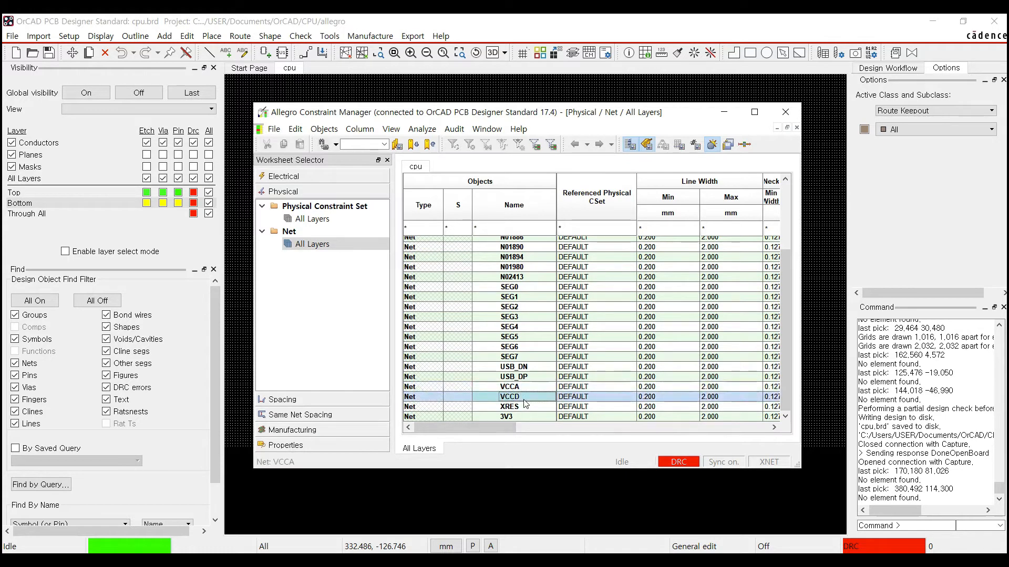
click(521, 417)
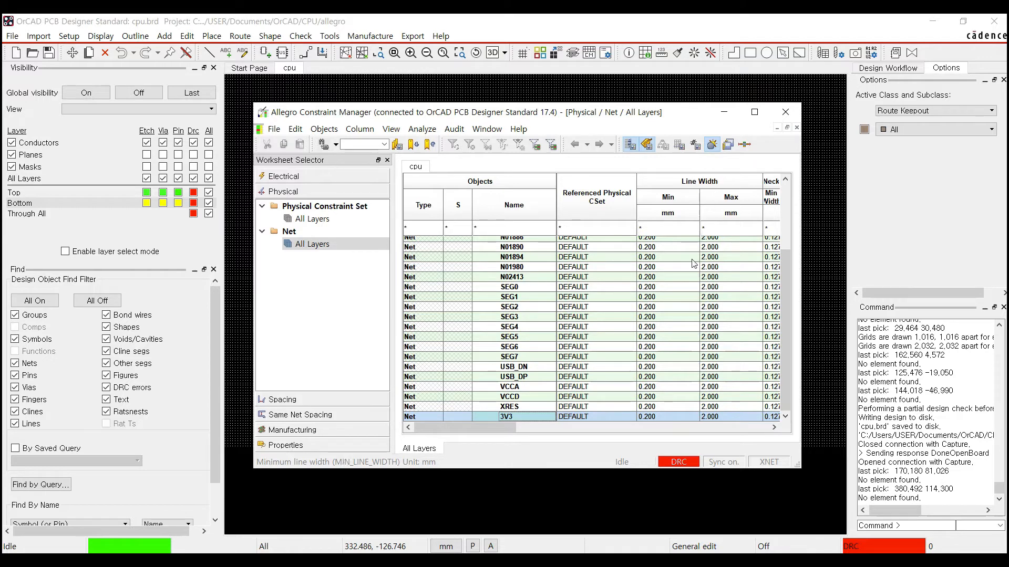
- Change the 3V3 and VCCD nets' minimum line width to 0.300 mm
click(664, 417)
drag(663, 417, 647, 419)
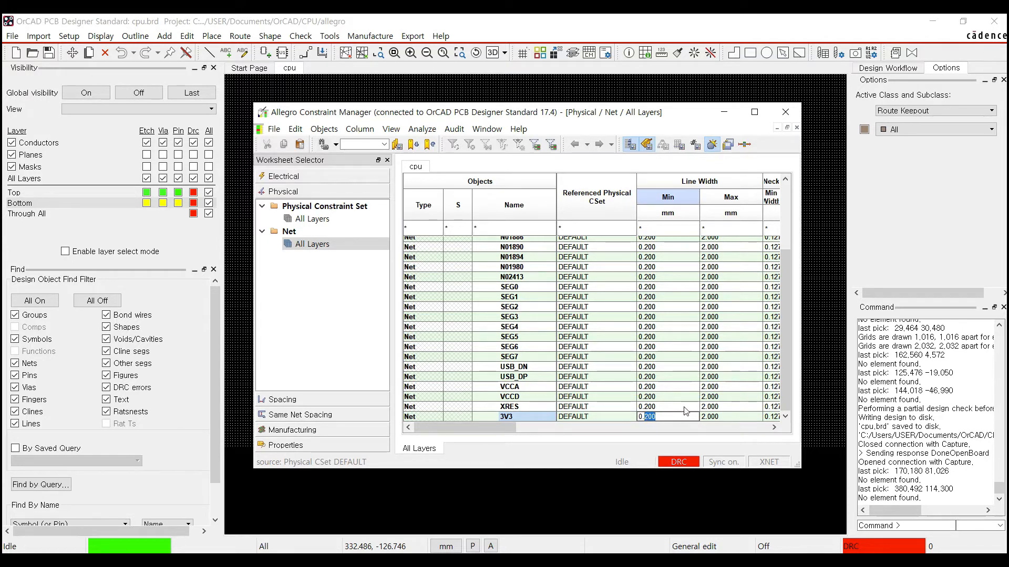
text(300)
click(647, 407)
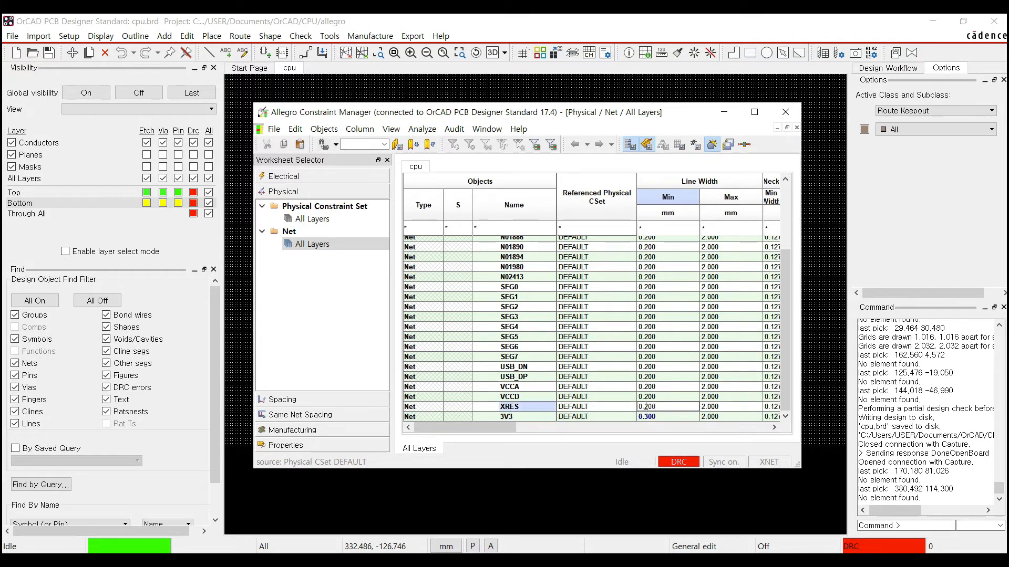
click(646, 397)
drag(644, 396, 634, 398)
text(0)
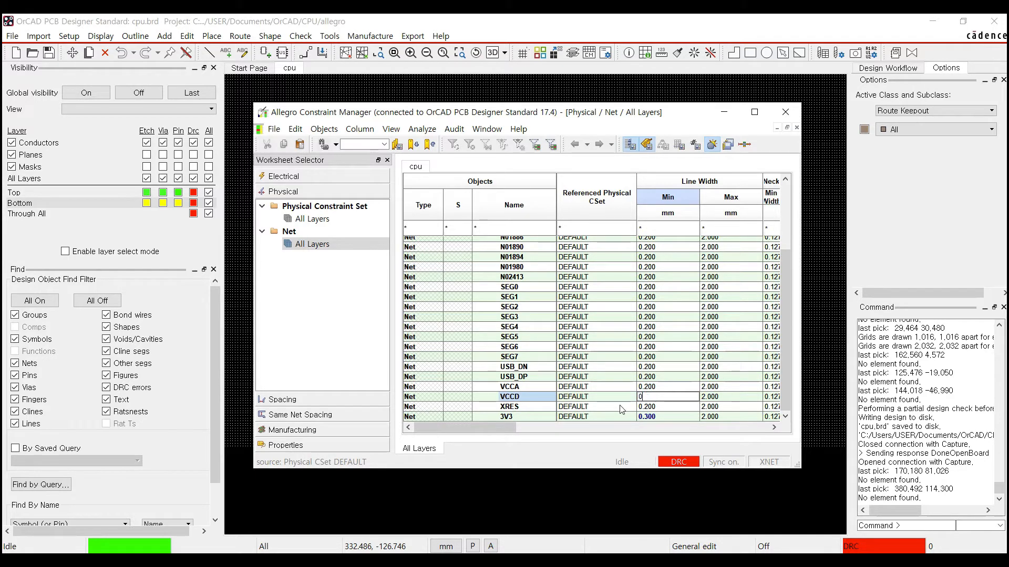
text(.3)
- Change the VCCA and GND nets' minimum line width to 0.300 mm
click(668, 387)
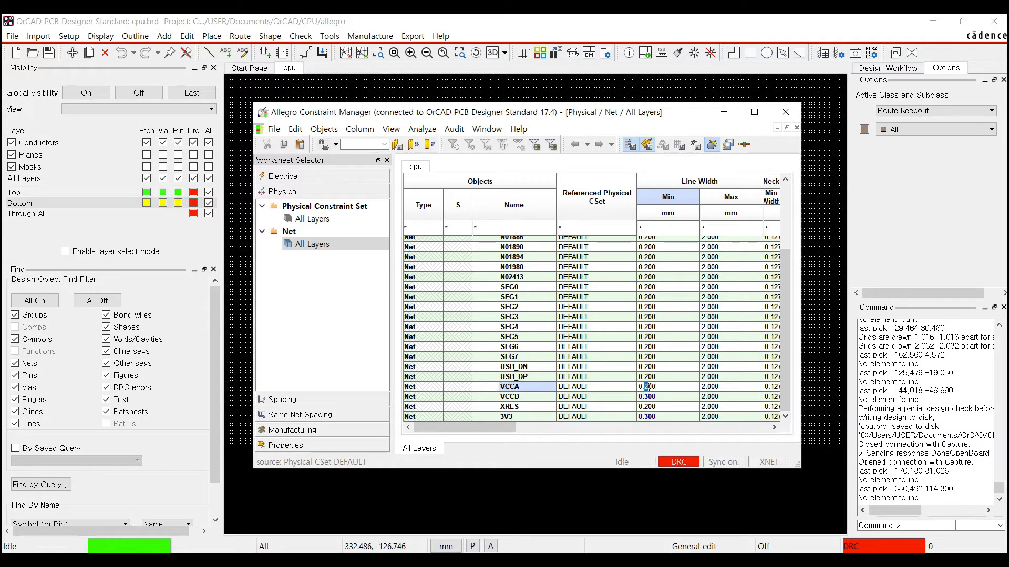
text(3)
click(688, 357)
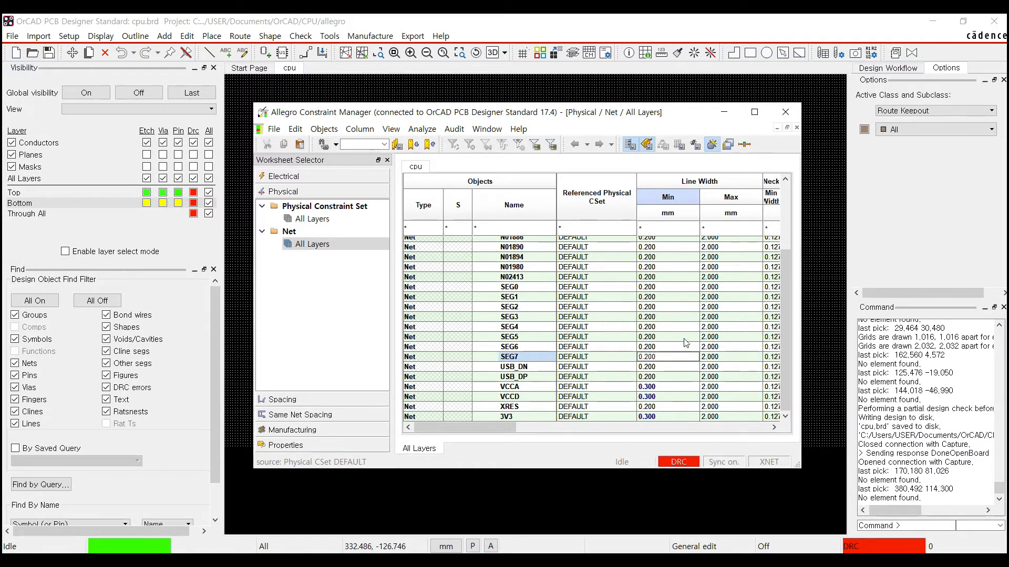
scroll(686, 326, up, 1)
scroll(686, 326, up, 2)
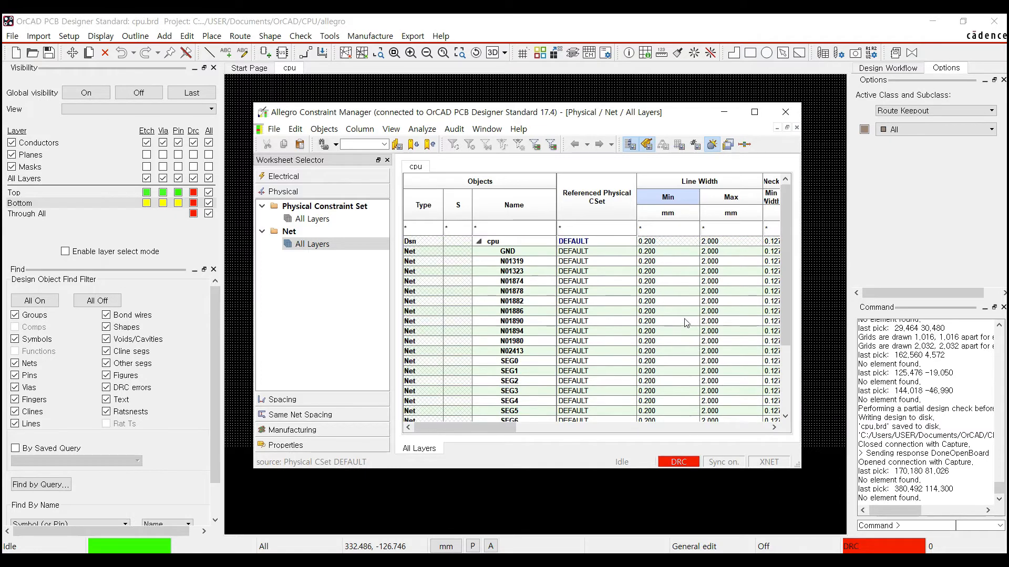
click(664, 251)
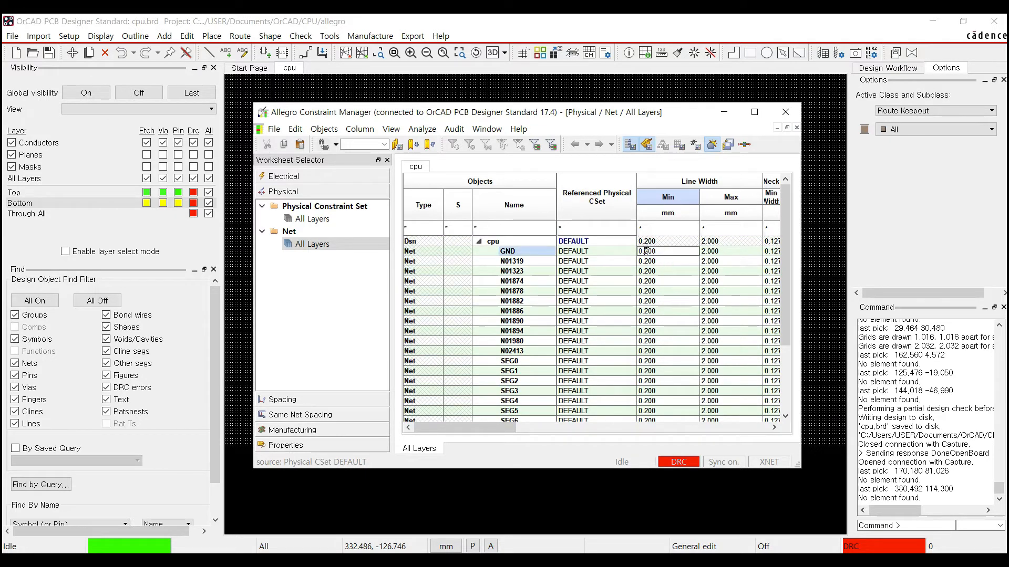
text(3)
click(671, 265)
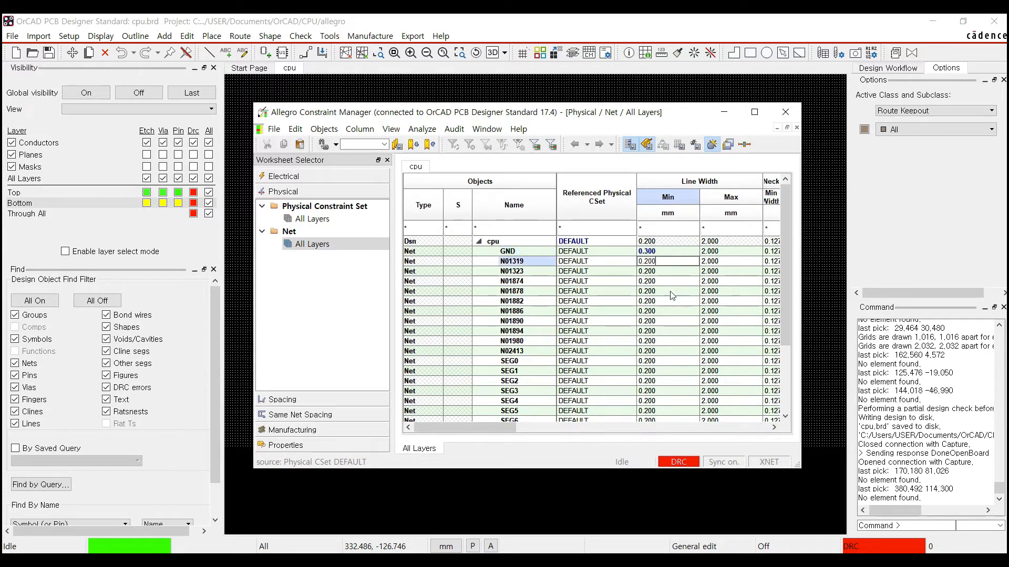
mouse_move(499, 428)
mouse_down()
mouse_move(755, 425)
mouse_move(497, 427)
mouse_up()
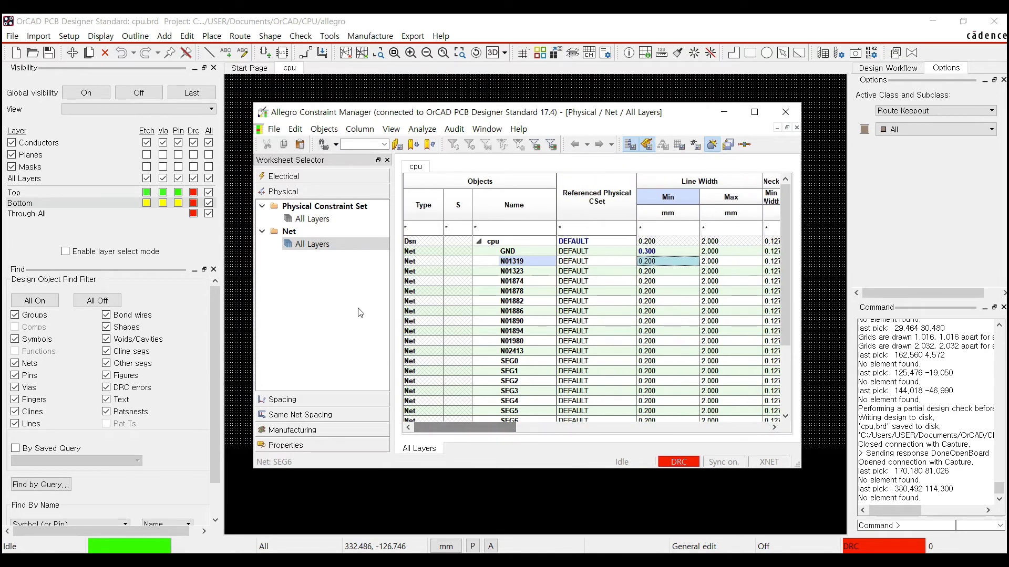
- Open the DEFAULT spacing constraint set and scroll through Shape To, Bond Finger To, Hole To and Min BB Via Gap
click(302, 400)
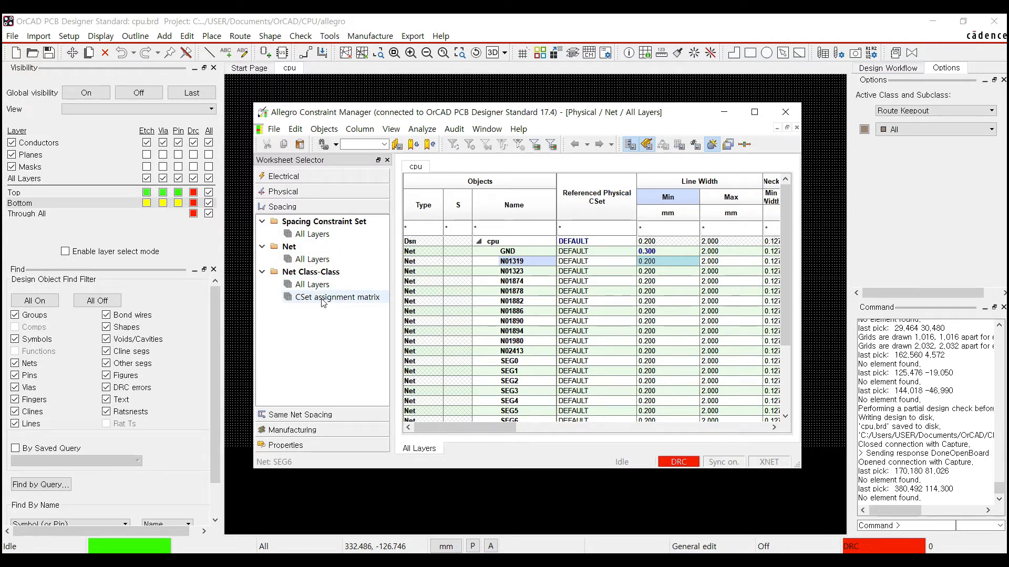
click(310, 235)
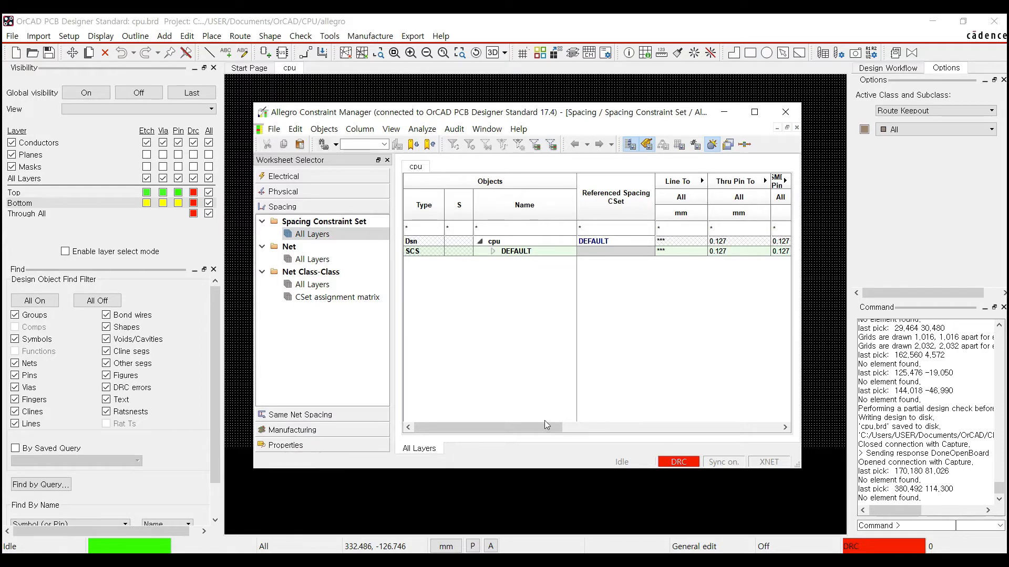
drag(541, 424, 562, 424)
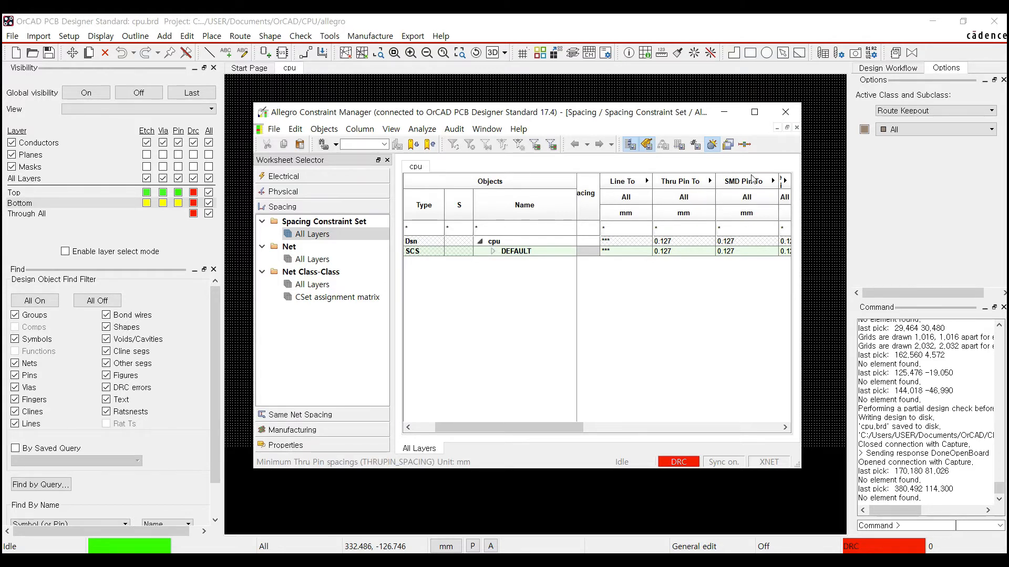
drag(560, 428, 631, 430)
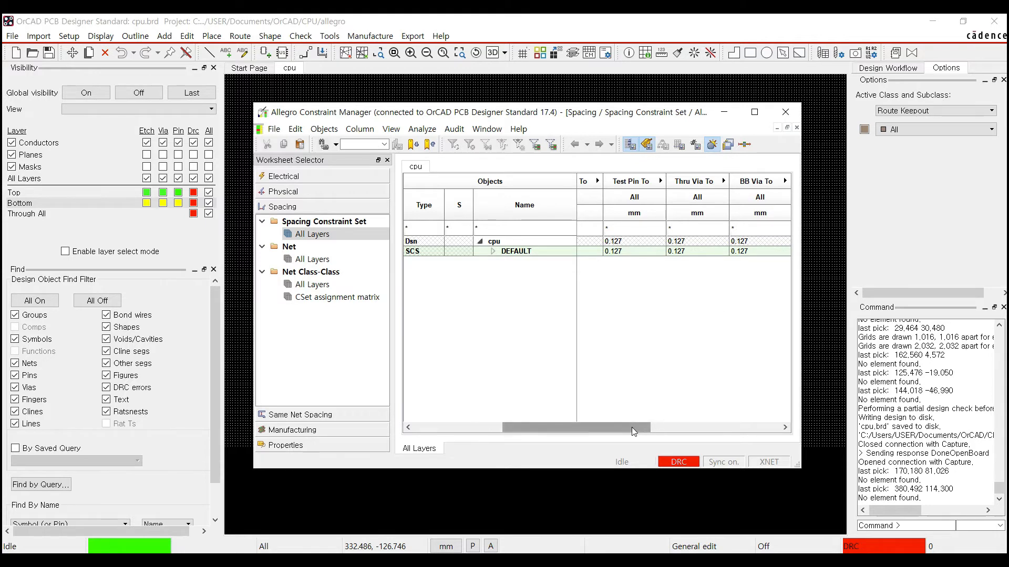
drag(631, 427, 678, 431)
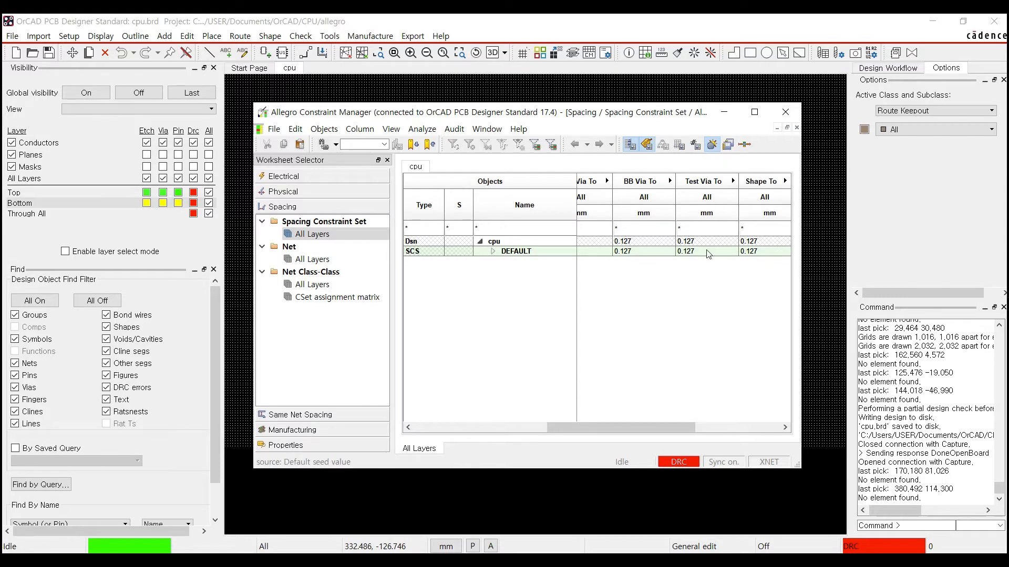
drag(651, 426, 709, 436)
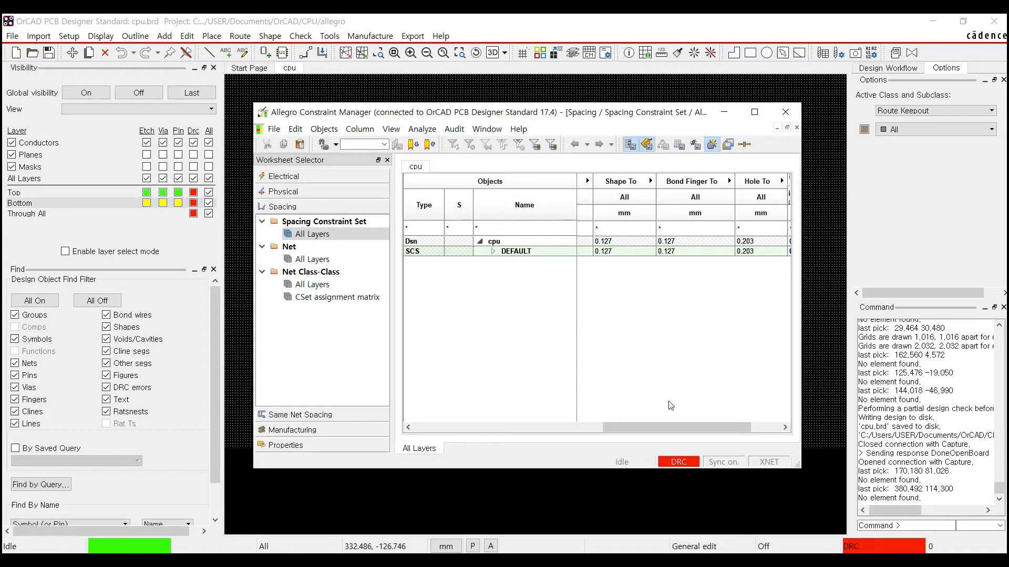
drag(696, 430, 723, 427)
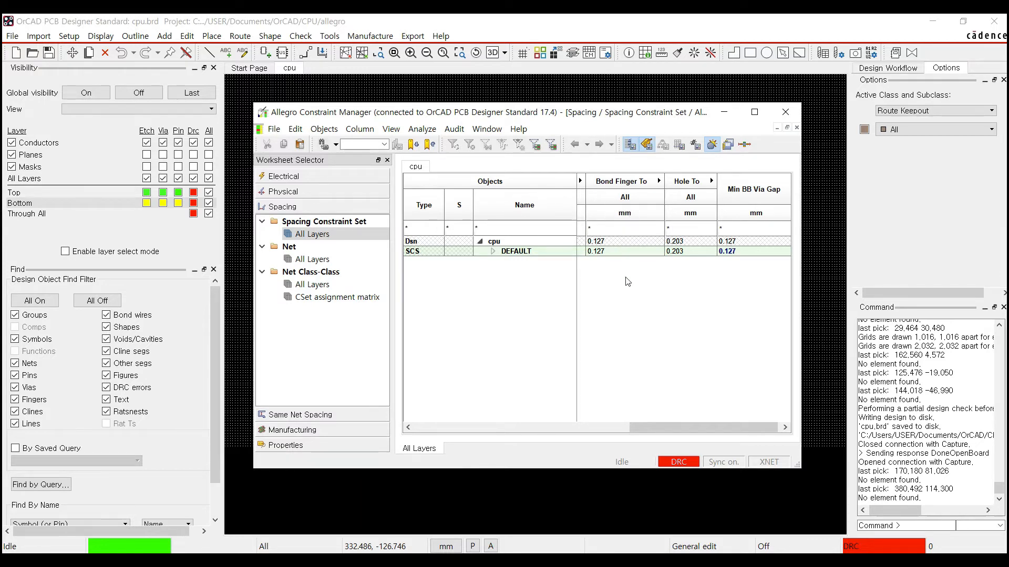
- Bring the oCam recorder forward and pause the screen recording
click(603, 560)
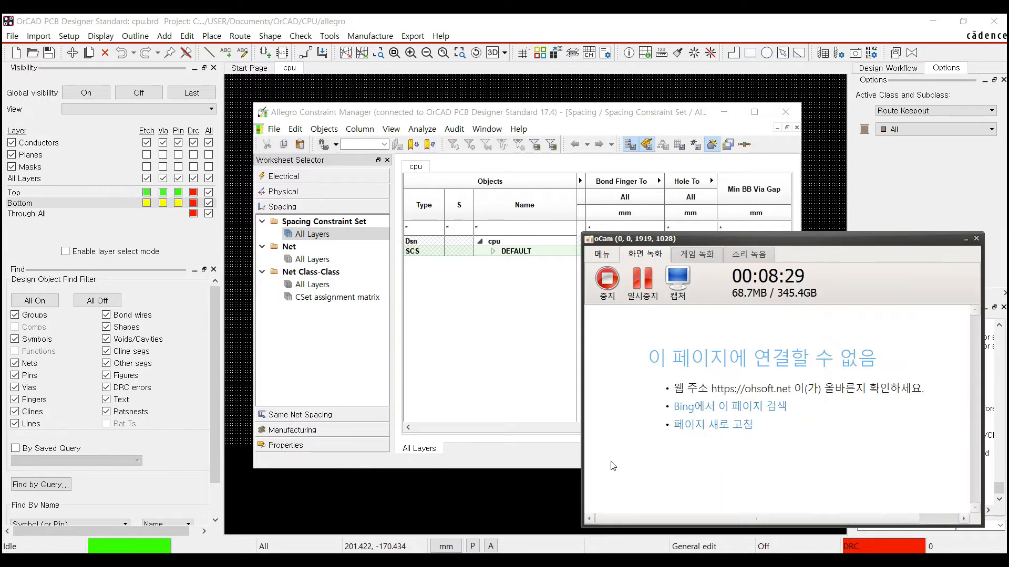
click(655, 296)
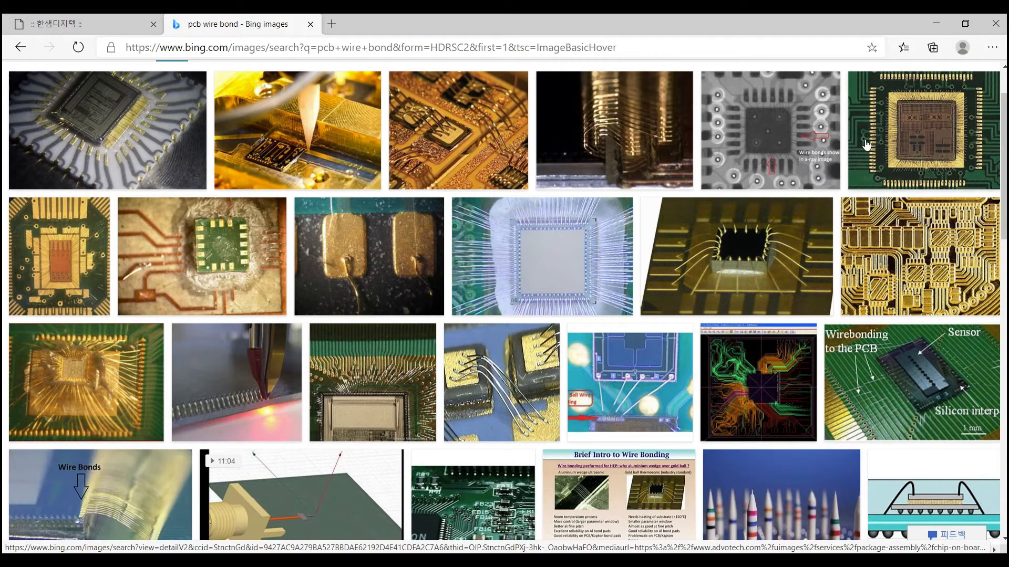
- Scroll through the pcb wire bond image results, then return to the cpu.brd layout in OrCAD
scroll(735, 313, down, 3)
scroll(735, 313, down, 6)
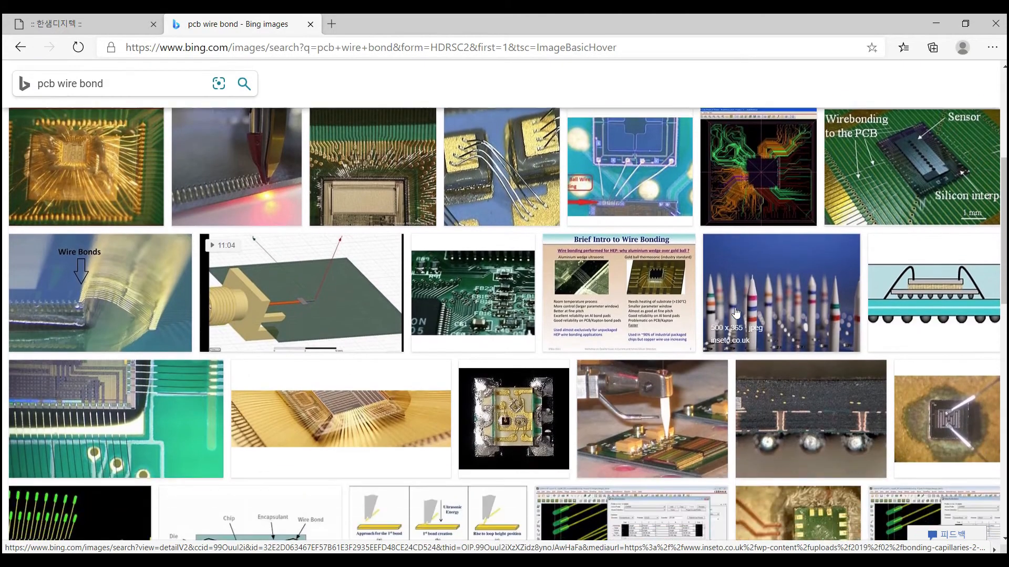
scroll(739, 303, down, 3)
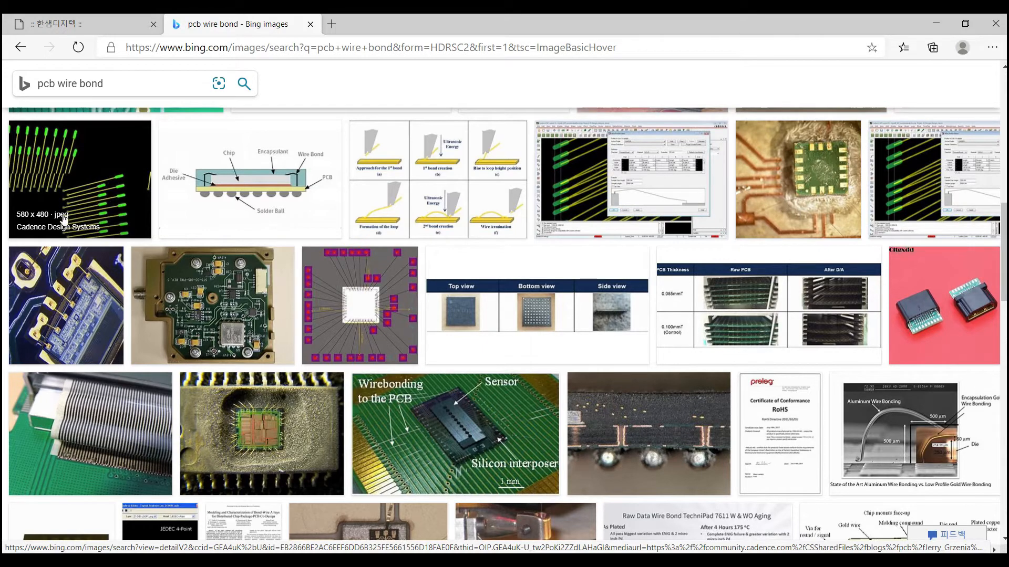
scroll(329, 306, down, 1)
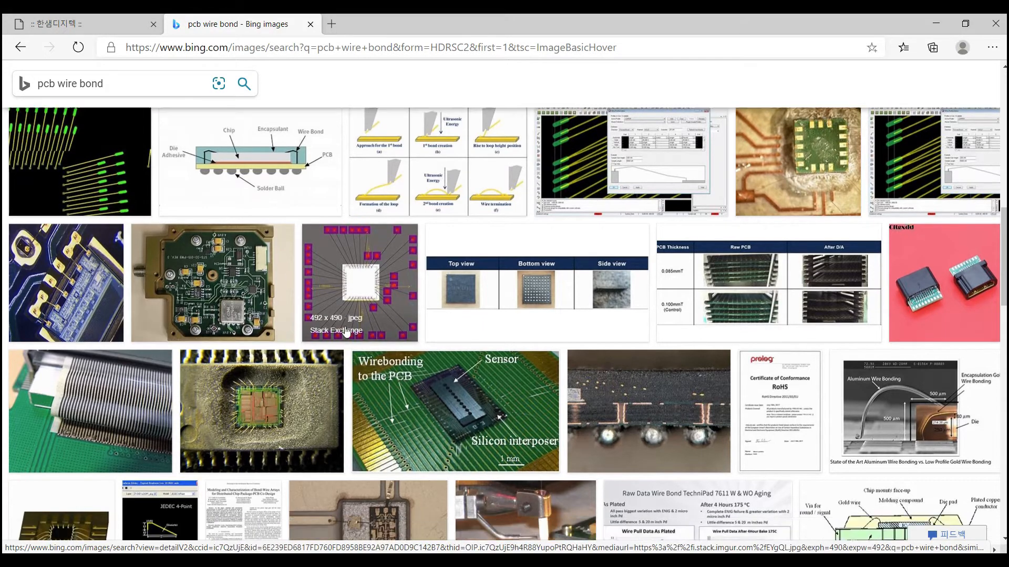
scroll(349, 317, down, 2)
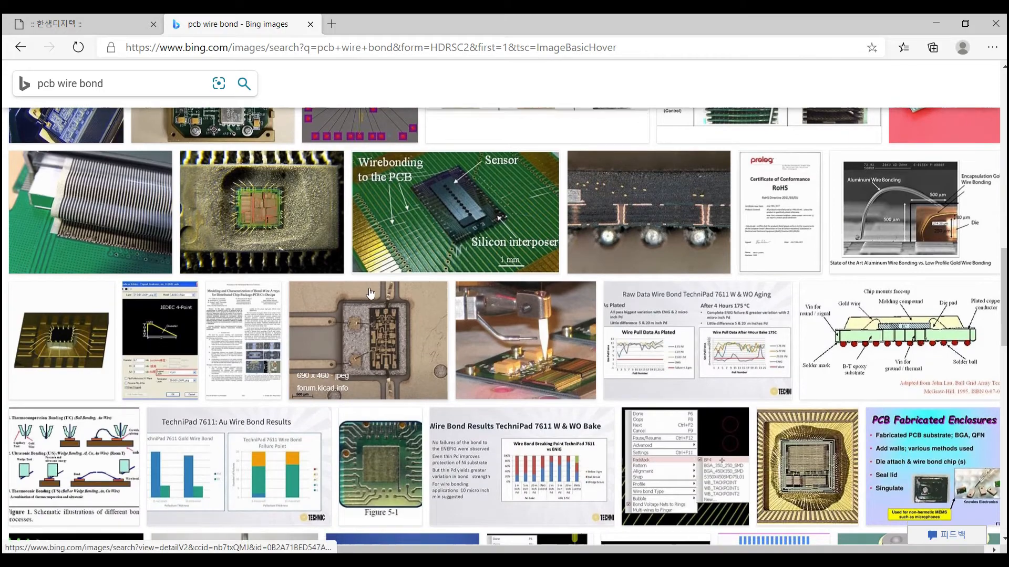
scroll(376, 285, down, 3)
scroll(376, 286, down, 6)
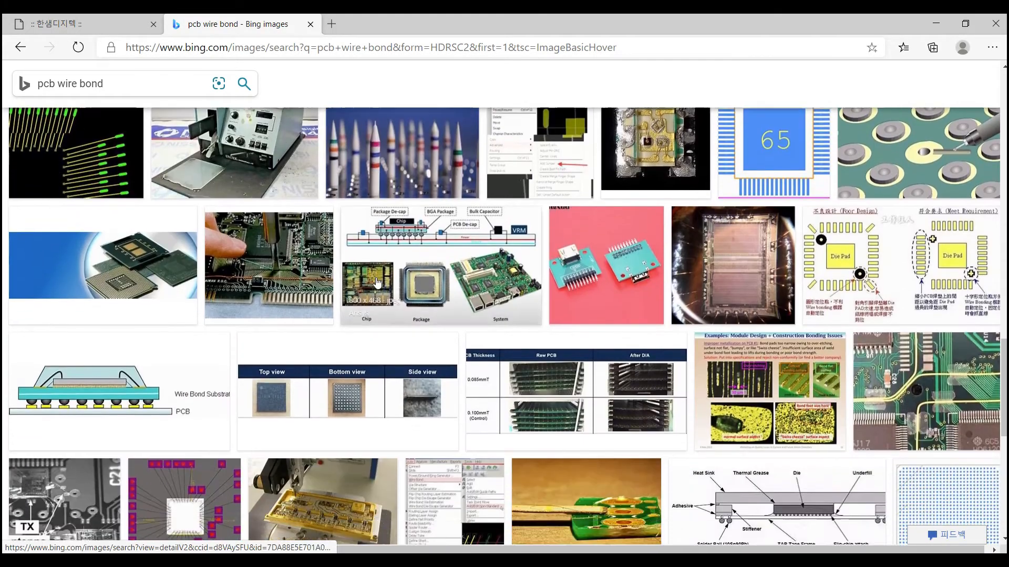
scroll(377, 276, down, 3)
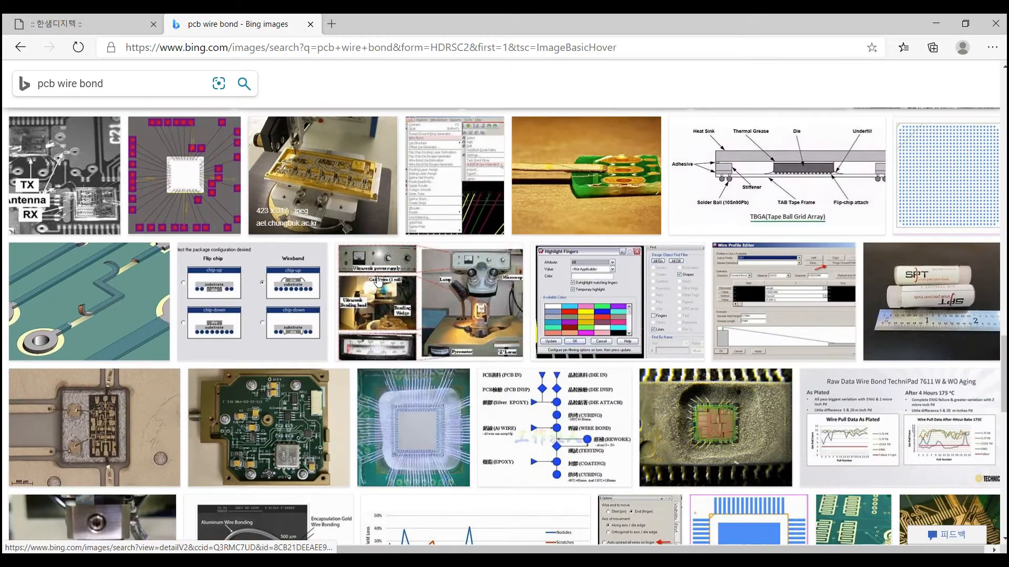
scroll(378, 281, down, 2)
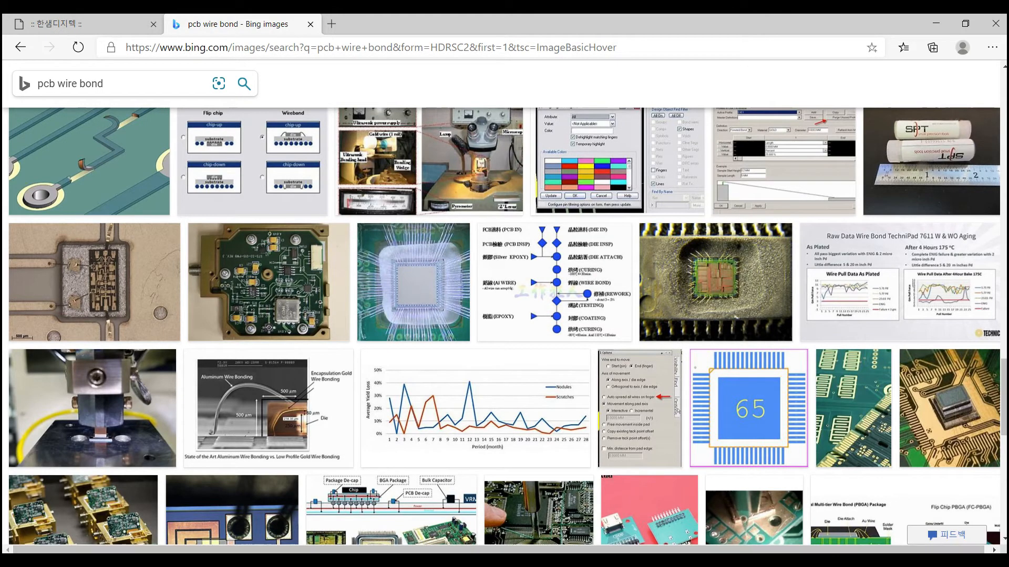
key(alt+Tab)
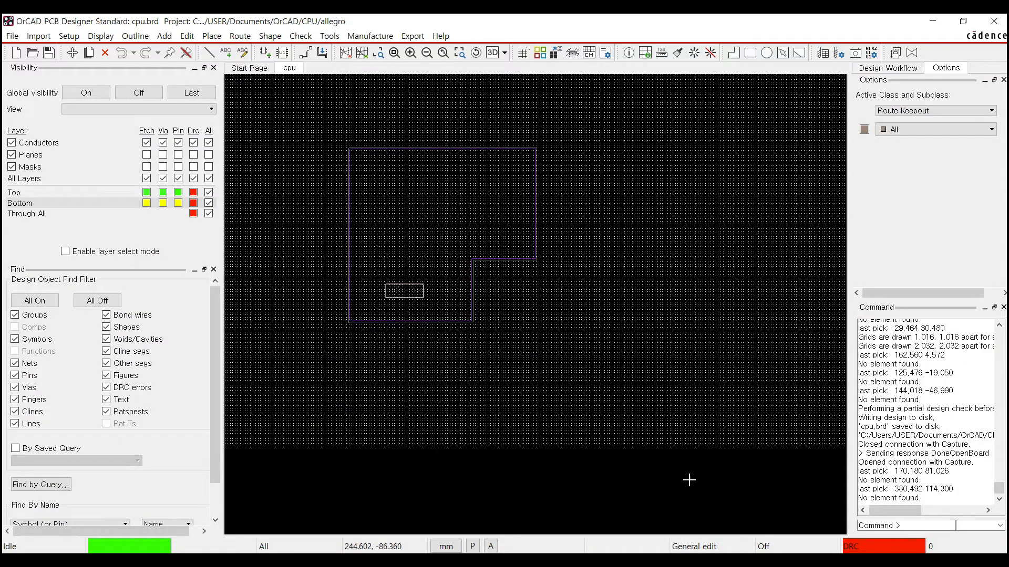
- Switch back to the Constraint Manager's Spacing Constraint Set worksheet showing DEFAULT Min BB Via Gap 0.127 mm
key(alt+Tab)
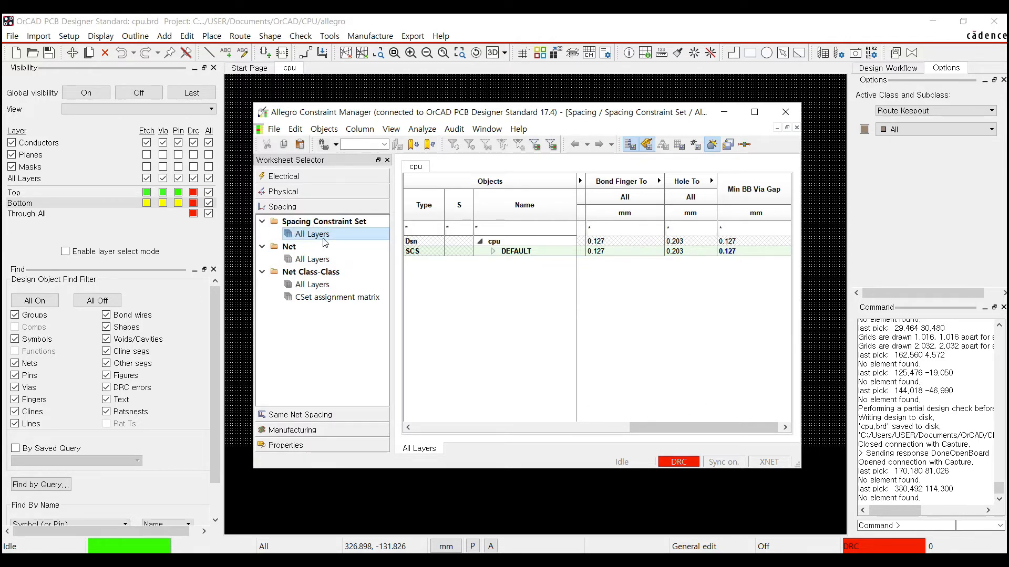
- Review the Net All Layers and Net Class-Class All Layers spacing worksheets, then return to cpu.brd
click(310, 259)
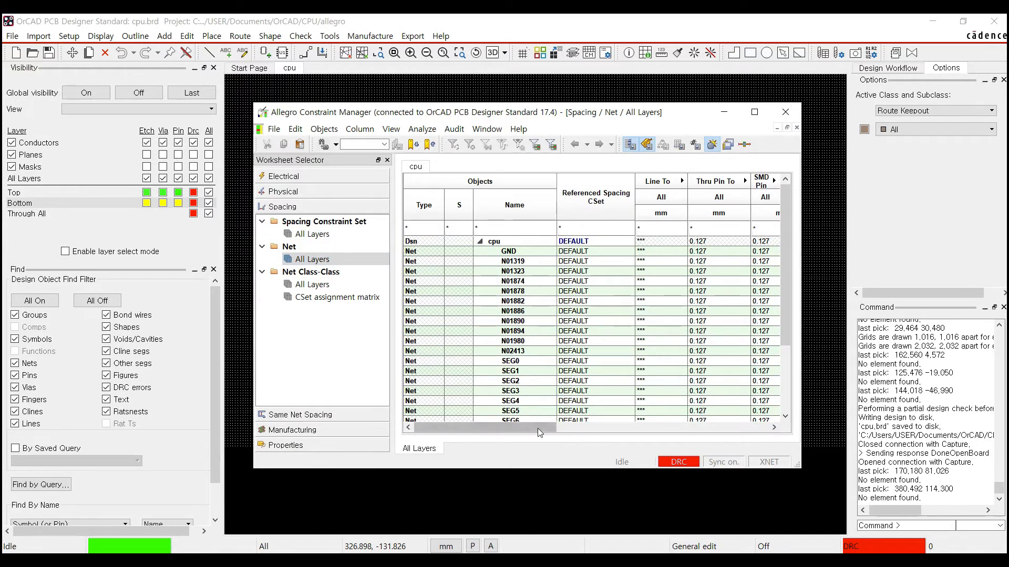
drag(540, 432, 465, 424)
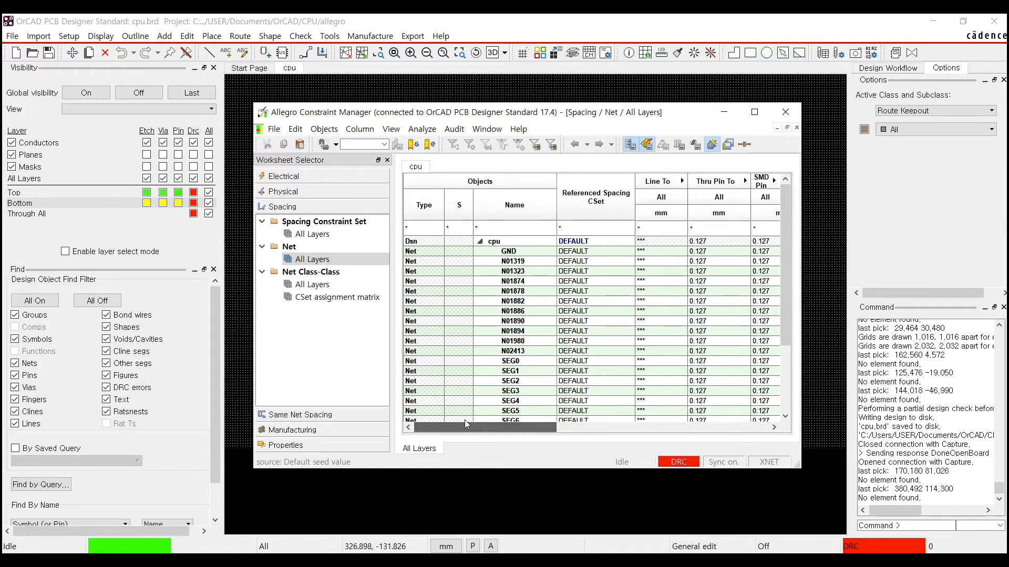
click(312, 286)
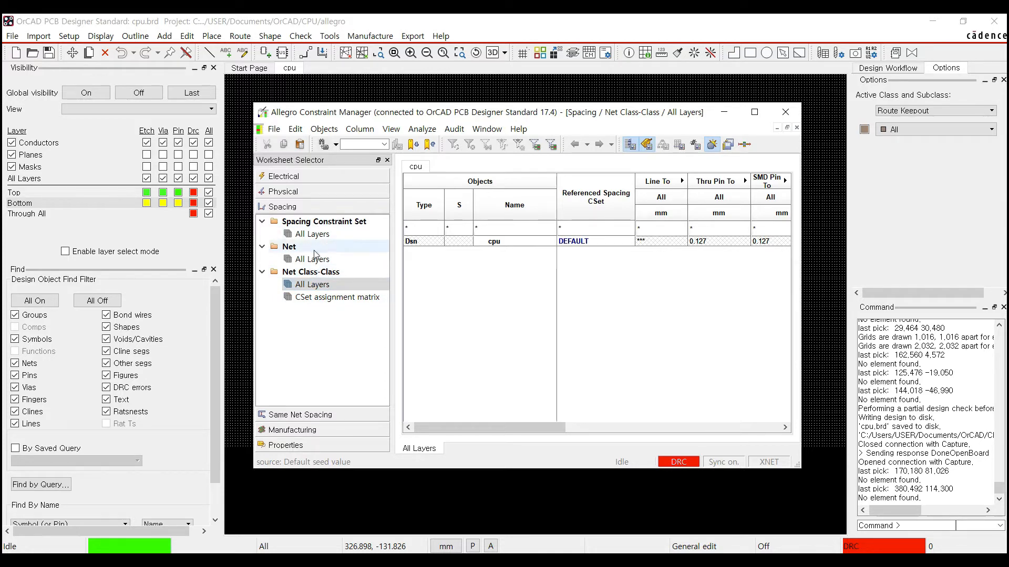
click(630, 479)
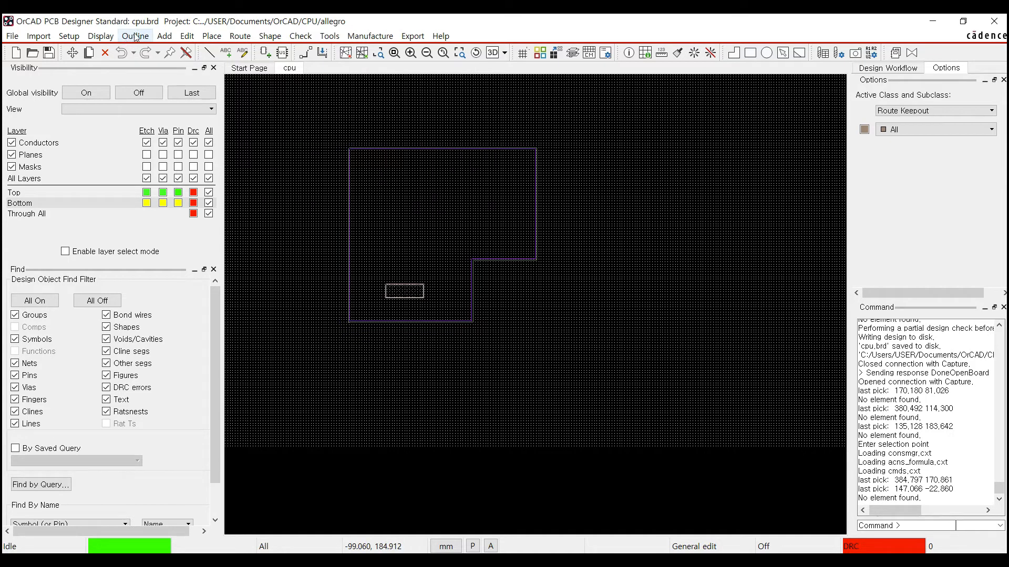
- Choose Setup > Add Differential Pairs from the cpu.brd menu bar
click(71, 38)
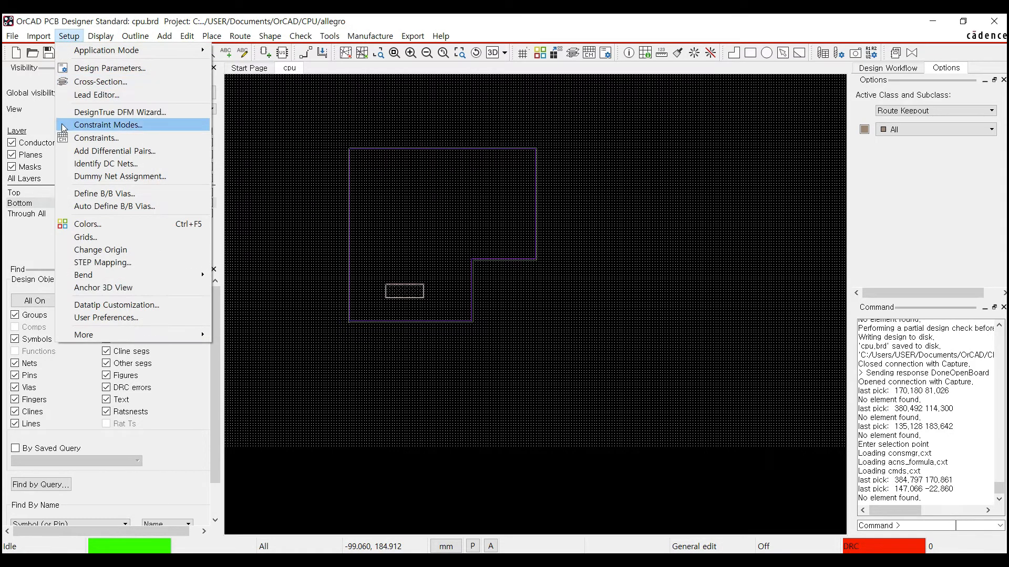
click(122, 152)
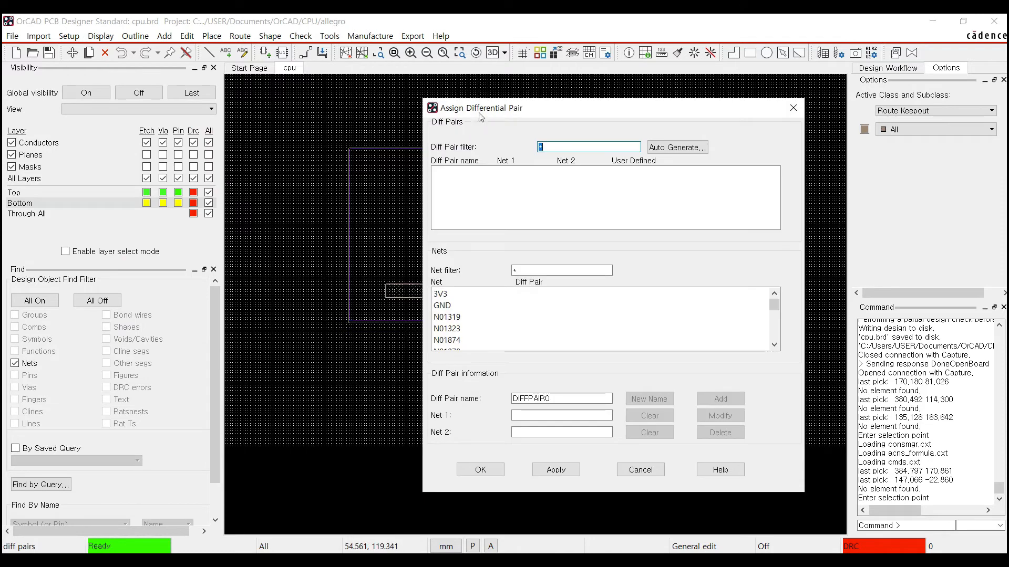
- Add a user-defined differential pair named TEST made of nets SEG0 and SEG1
drag(559, 107, 464, 105)
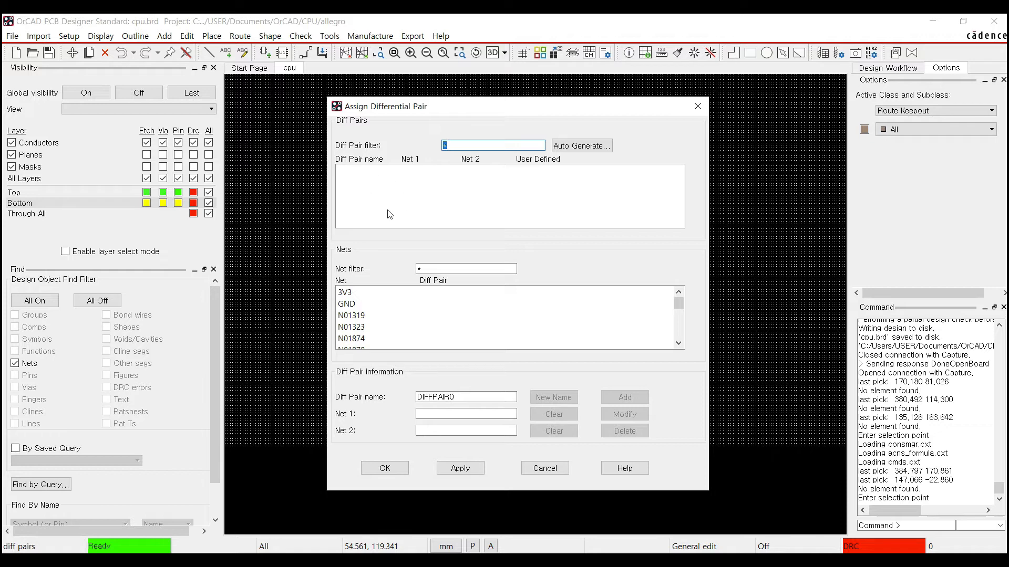
click(680, 336)
click(679, 332)
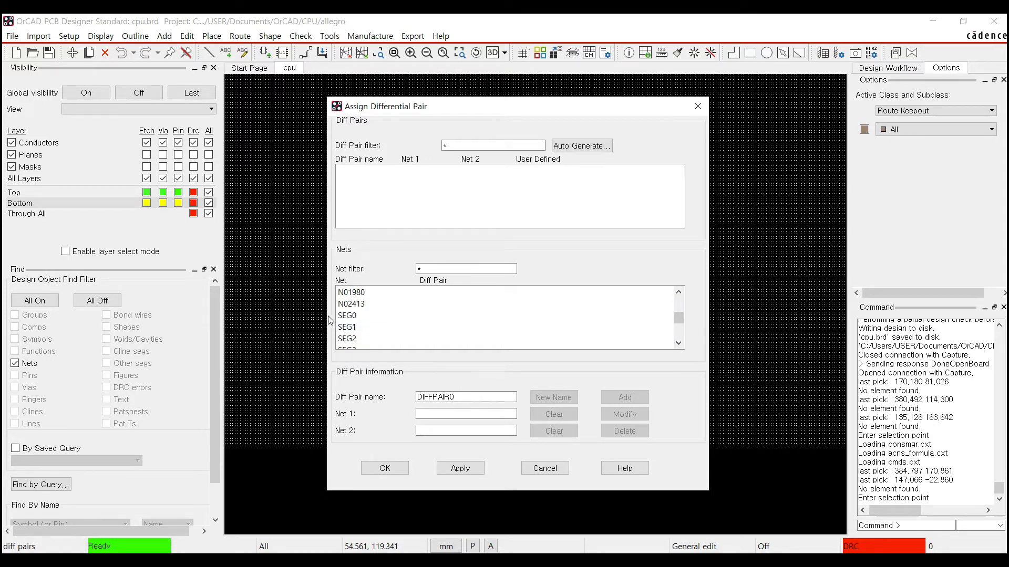
click(351, 316)
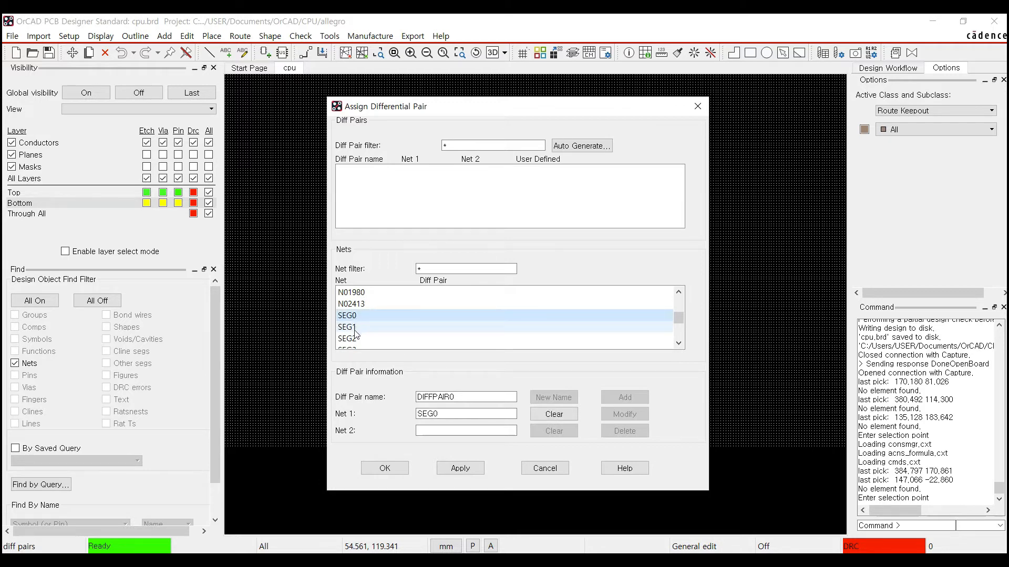
click(362, 327)
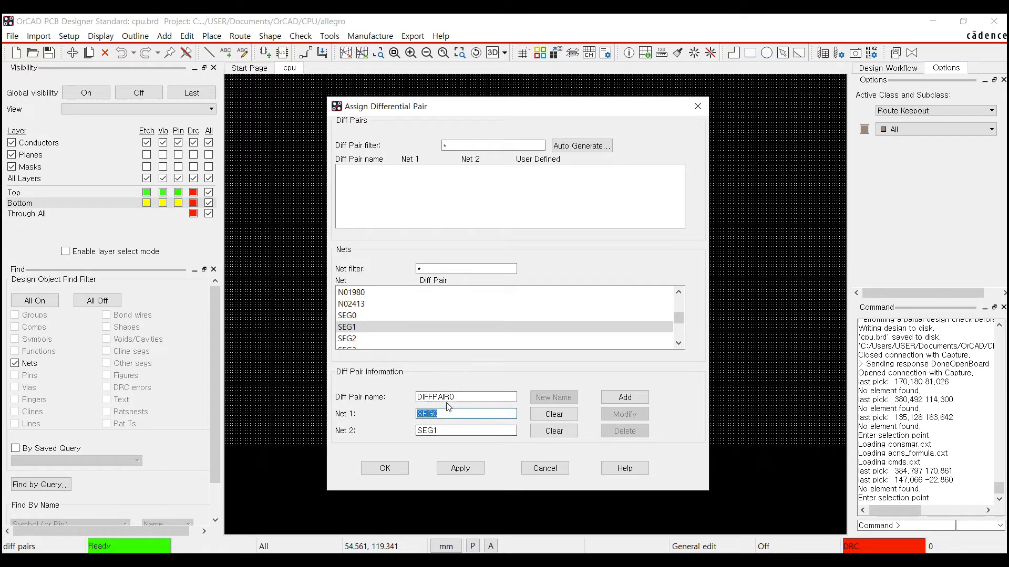
click(450, 430)
double_click(467, 398)
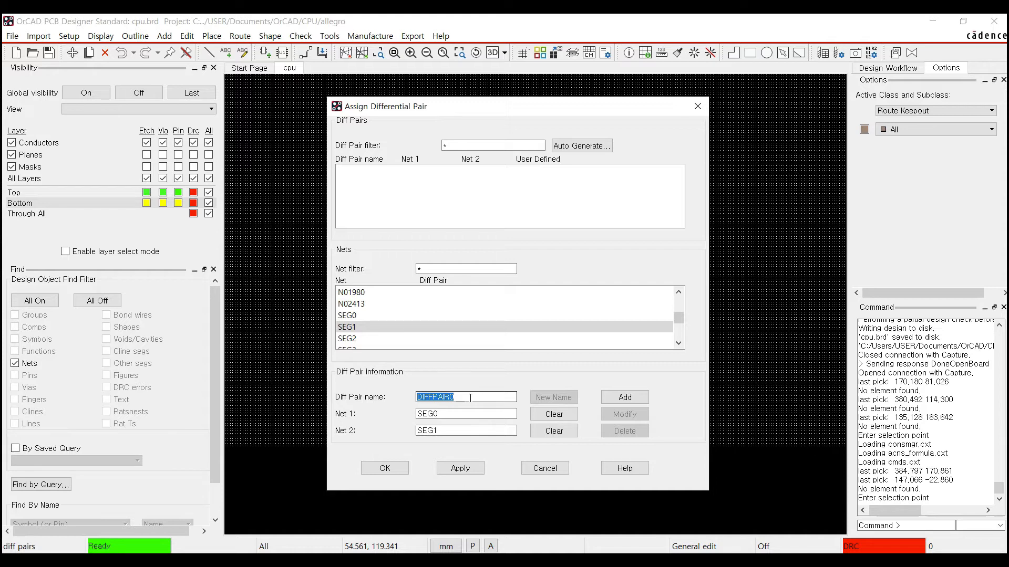
text(TEST)
click(636, 399)
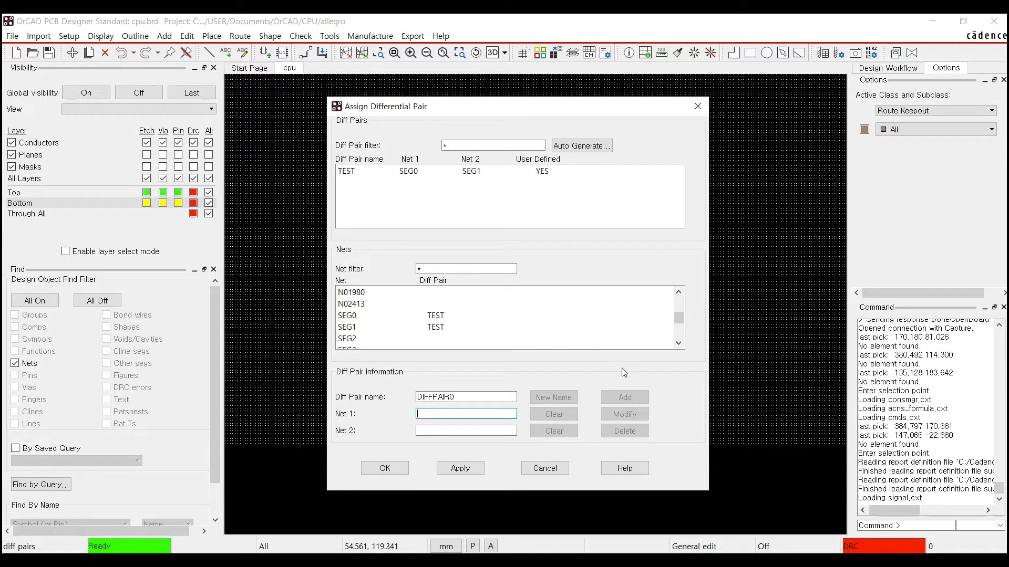
- Reload the TEST pair and try USB_DN and USB_DP as its second net
click(348, 175)
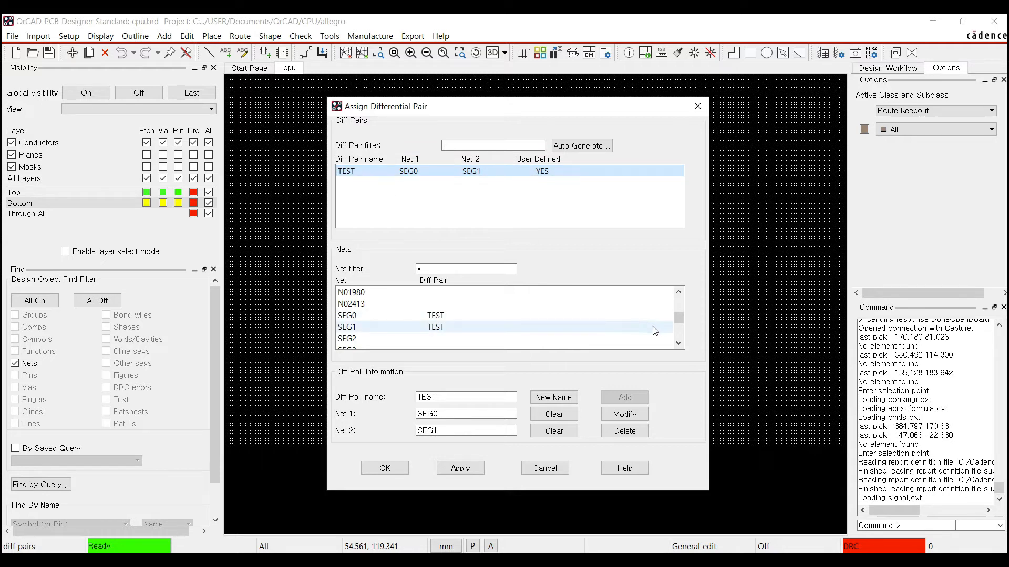
drag(683, 318, 685, 336)
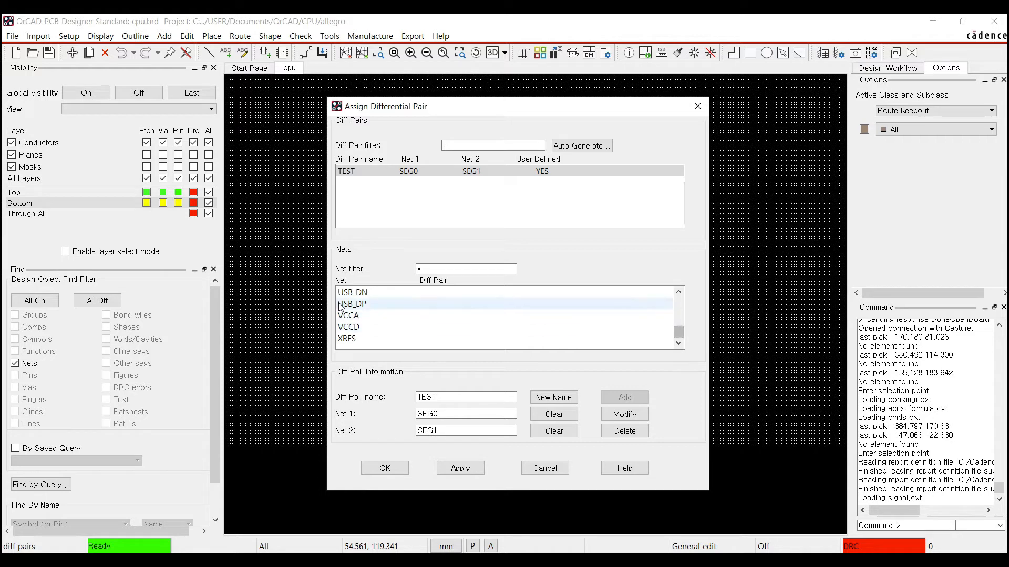
click(366, 295)
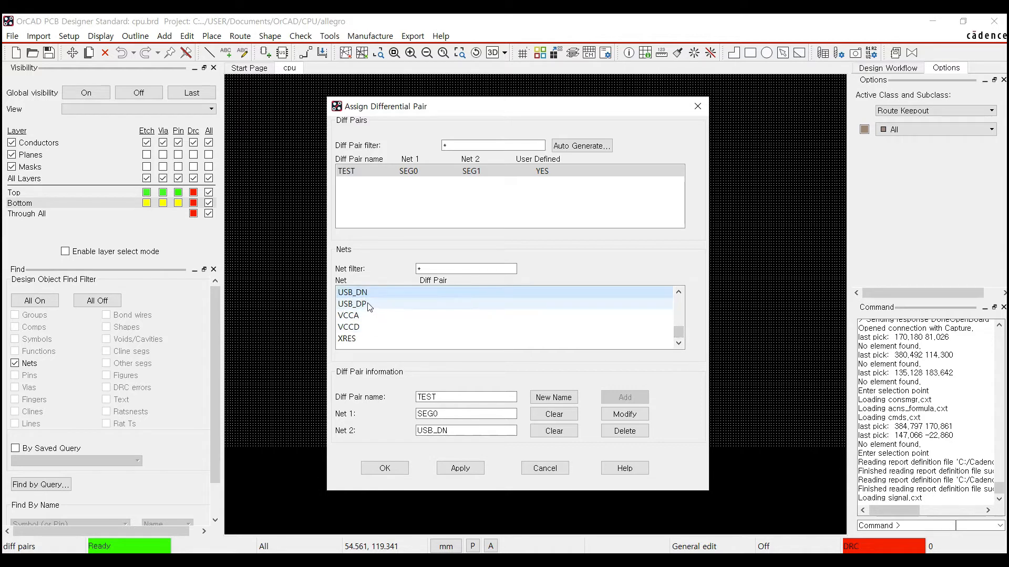
click(369, 307)
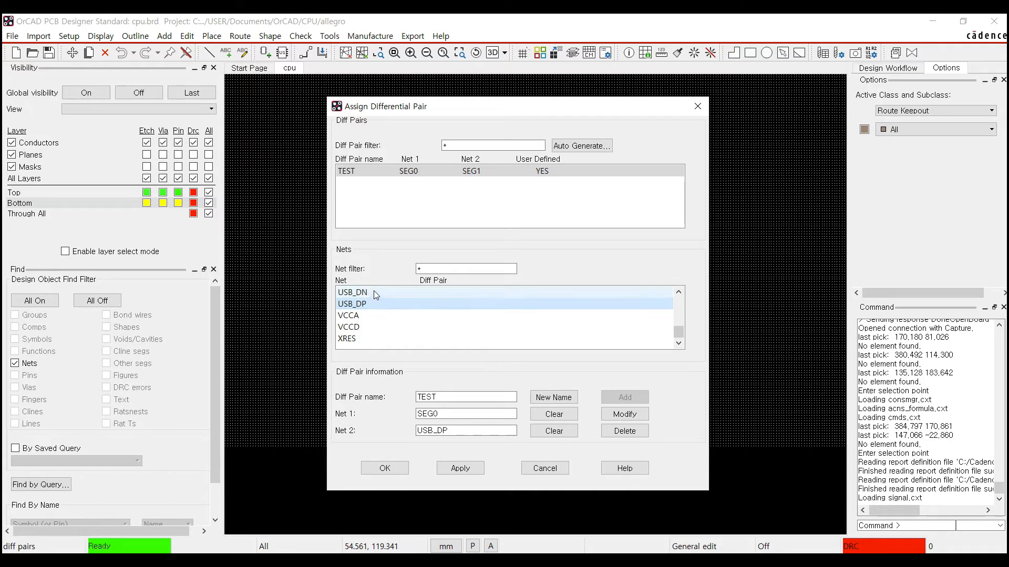
click(373, 291)
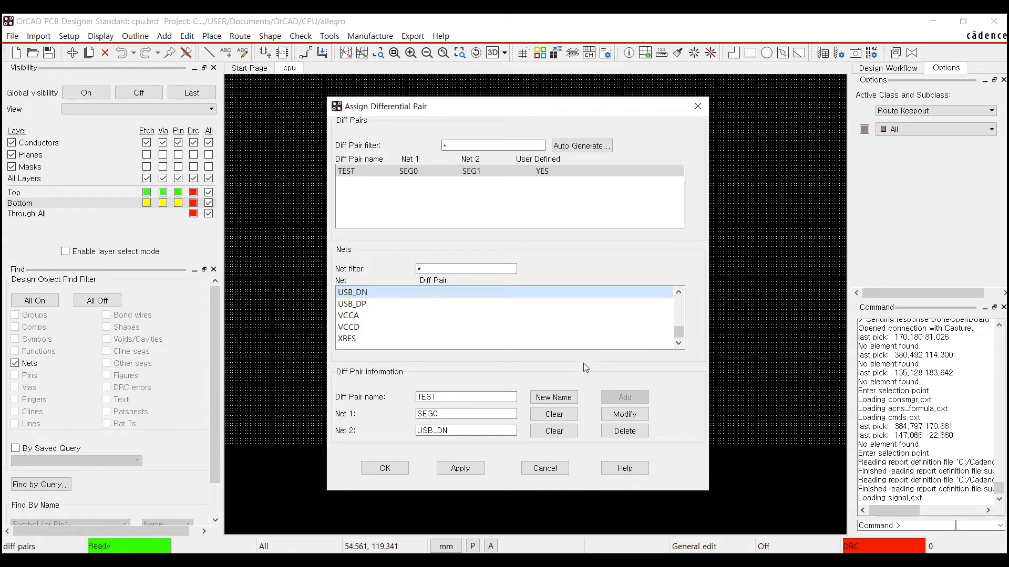
- Create a new pair named USB from USB_DP and USB_DN, add it, and apply the assignments
click(554, 398)
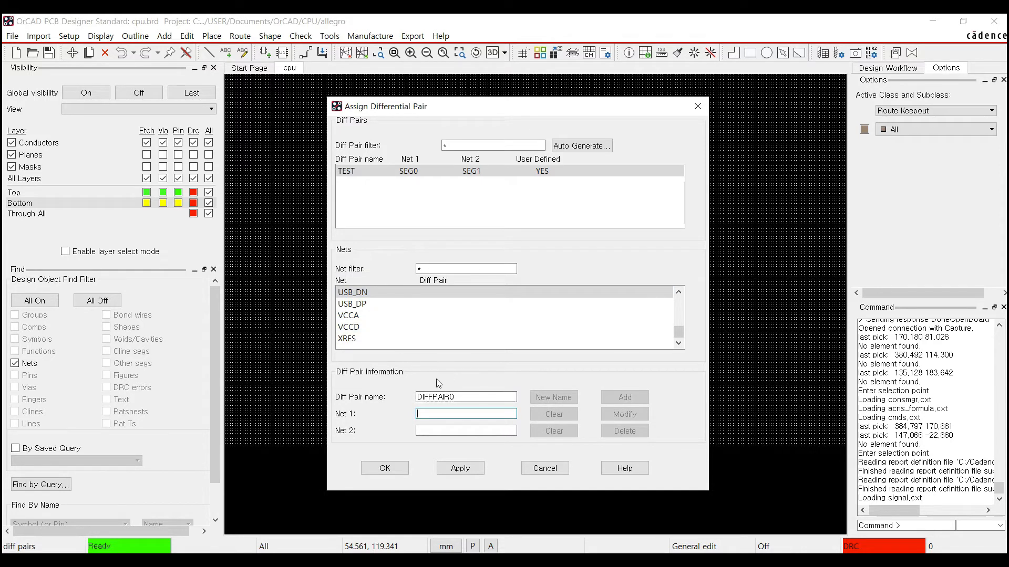
click(426, 400)
double_click(471, 401)
text(USB)
click(362, 306)
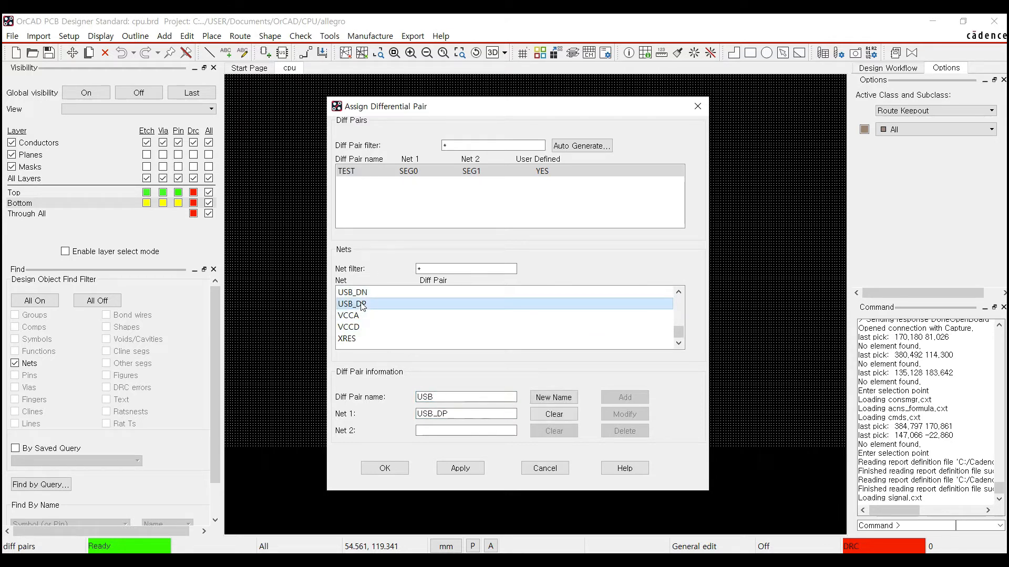
click(362, 294)
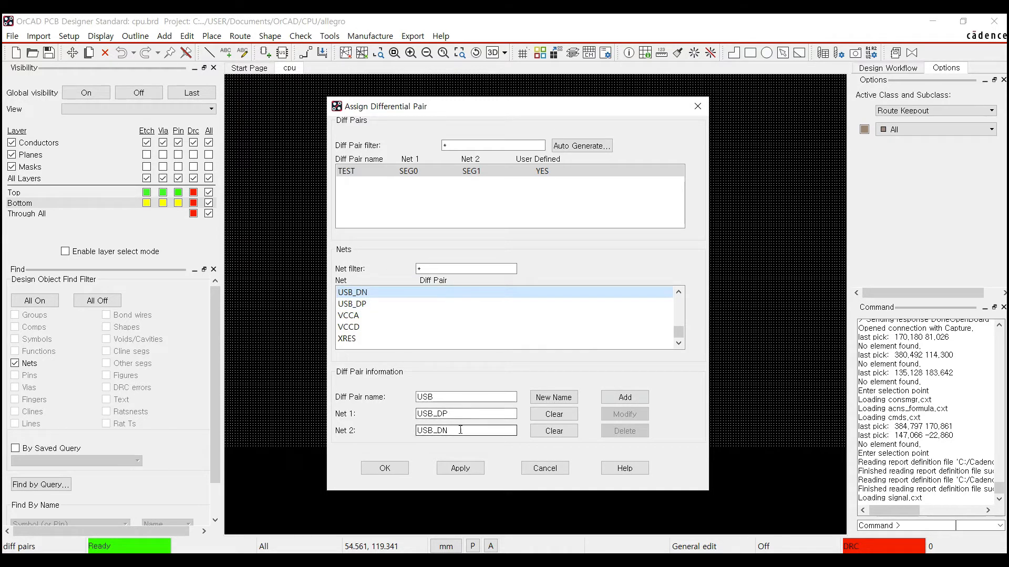
click(613, 398)
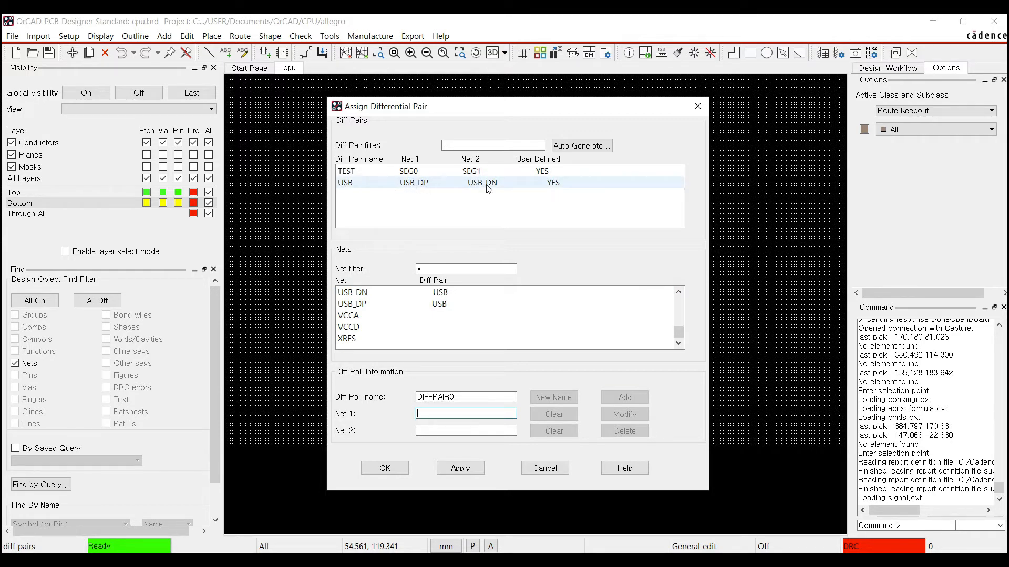
click(456, 472)
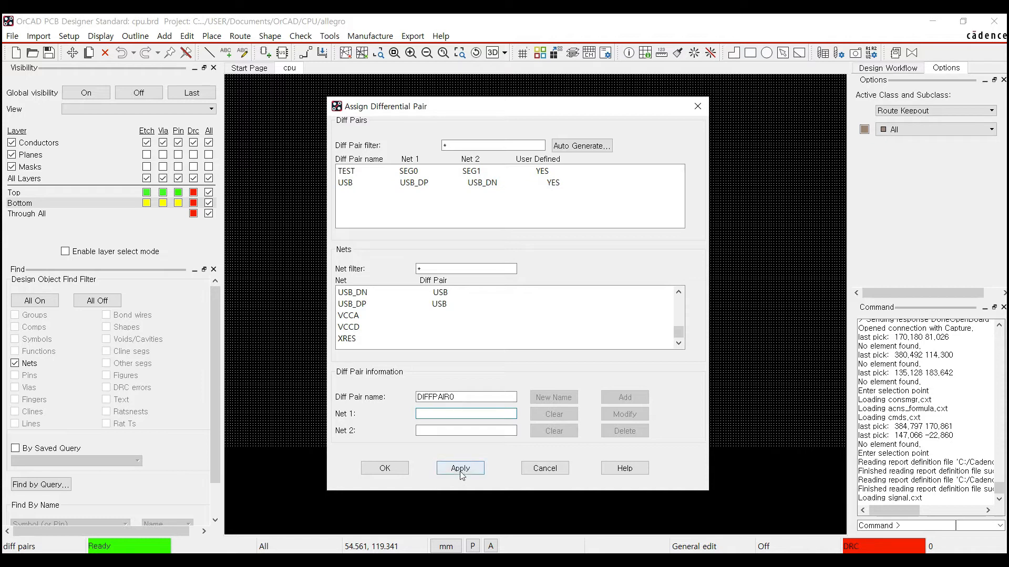
- Close the pair dialog and open Electrical > Net > Routing > Differential Pair in Constraint Manager
click(384, 468)
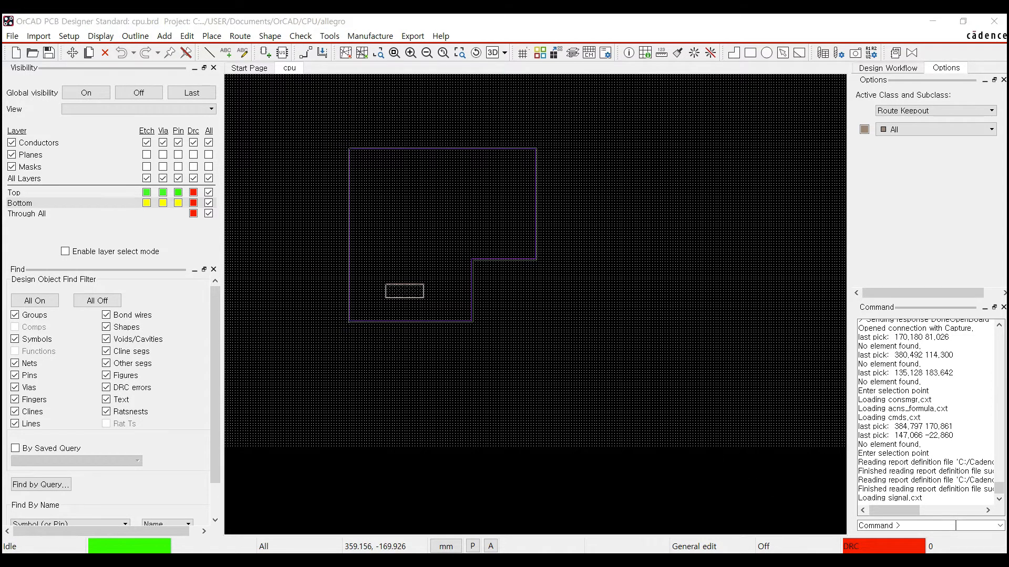
click(838, 498)
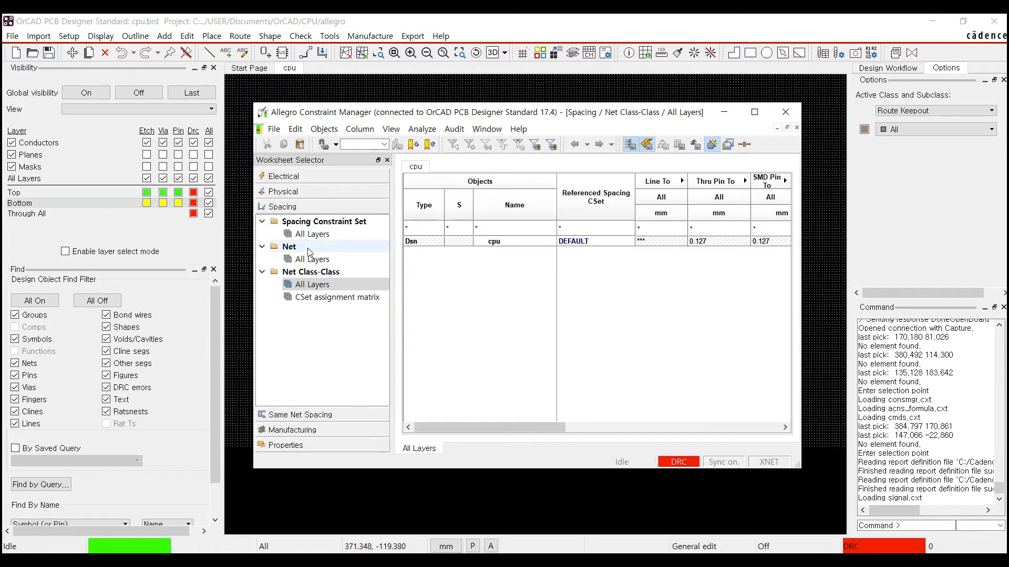
click(290, 179)
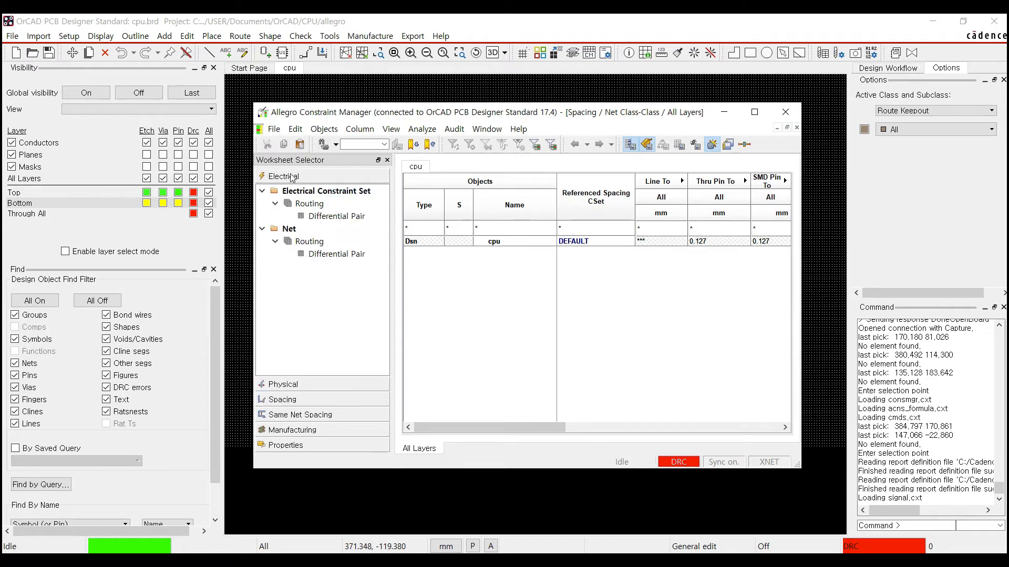
click(318, 216)
click(331, 256)
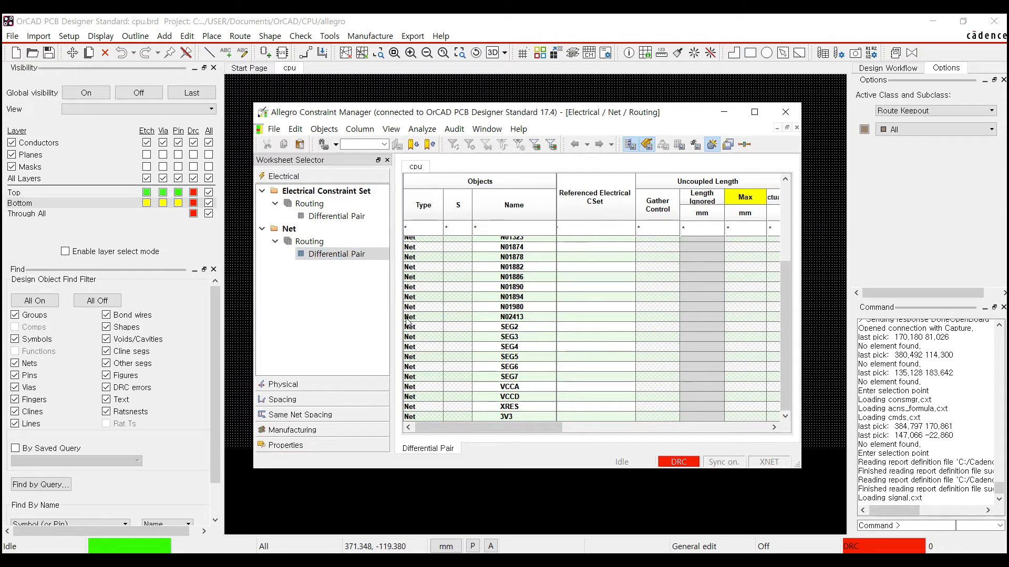
- Collapse the TEST pair, expand USB to show USB_DN and USB_DP, and scroll to Uncoupled Length
scroll(467, 347, up, 5)
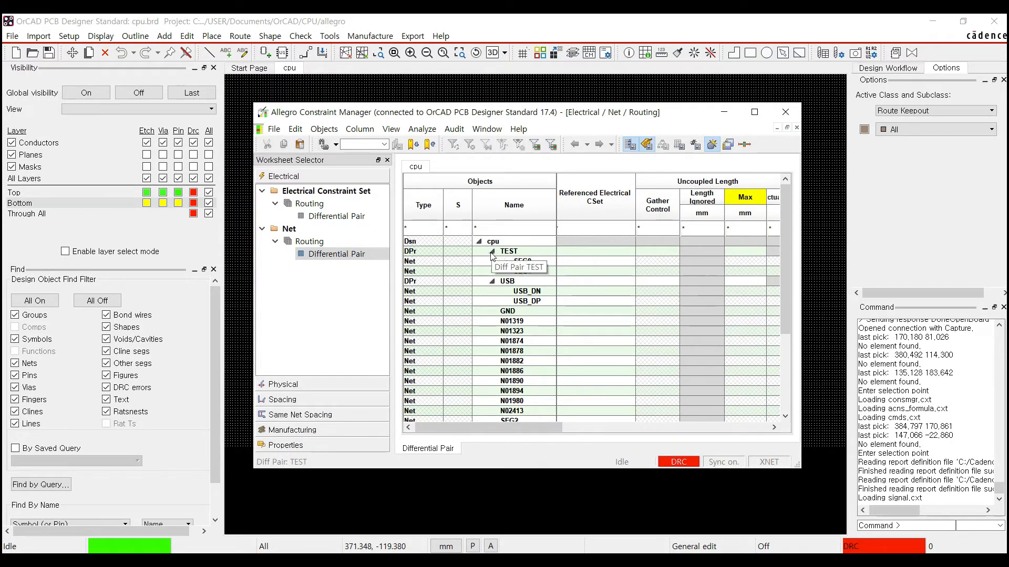
click(492, 252)
click(492, 252)
click(492, 252)
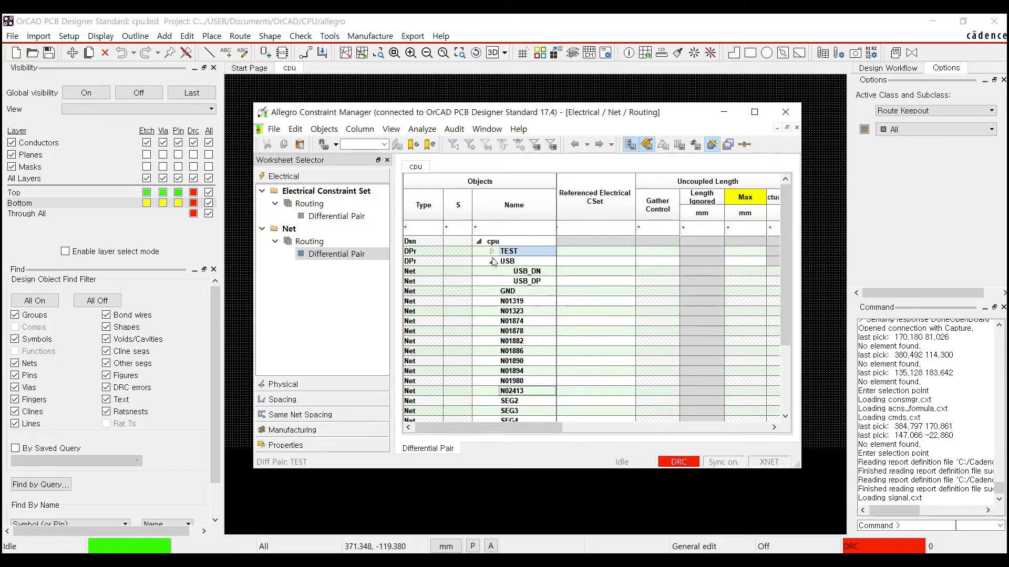
click(492, 261)
click(492, 262)
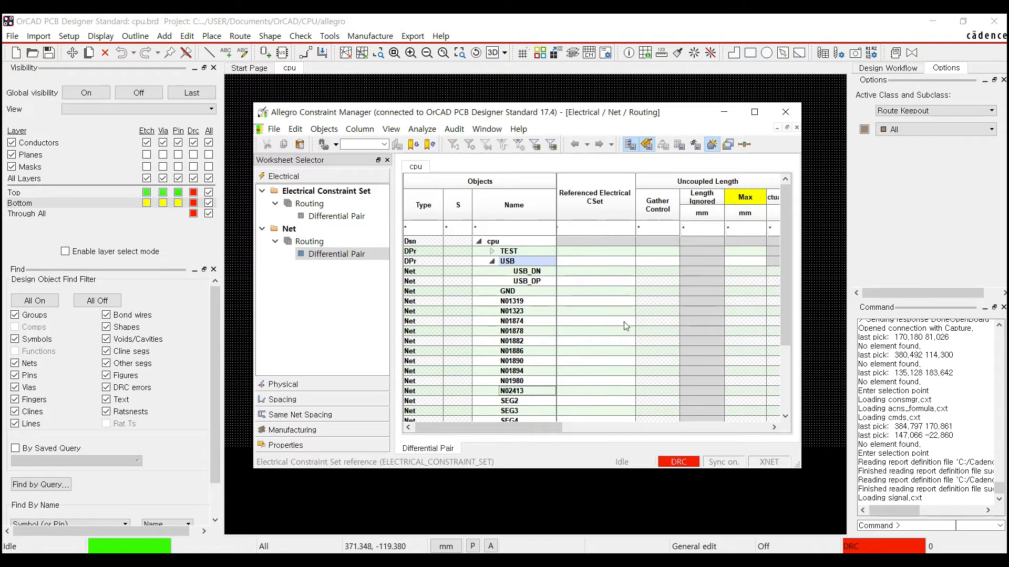
drag(543, 426, 608, 433)
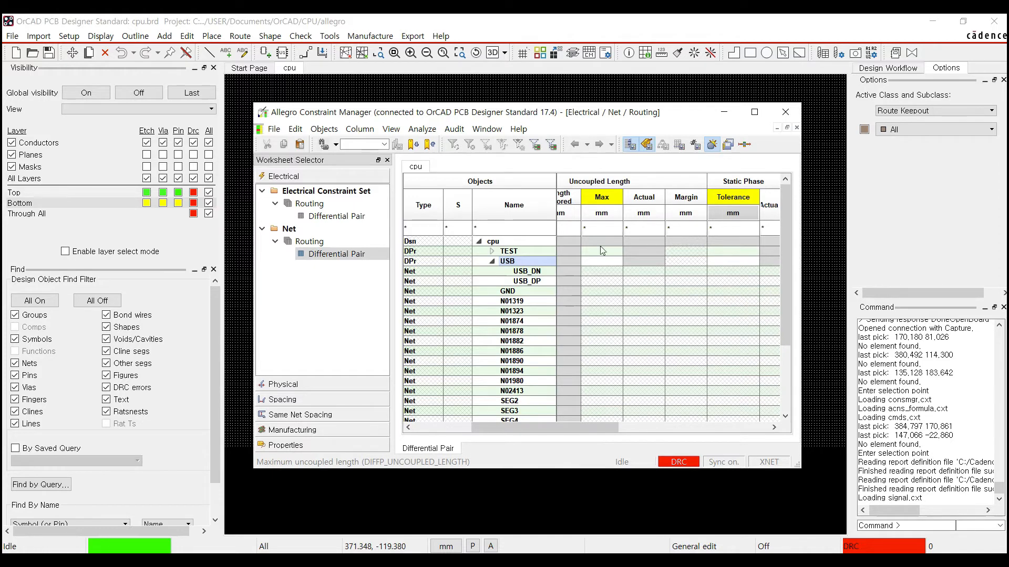
- Enter 3 mm in the USB row's Uncoupled Length Max cell so both USB nets inherit it
click(602, 272)
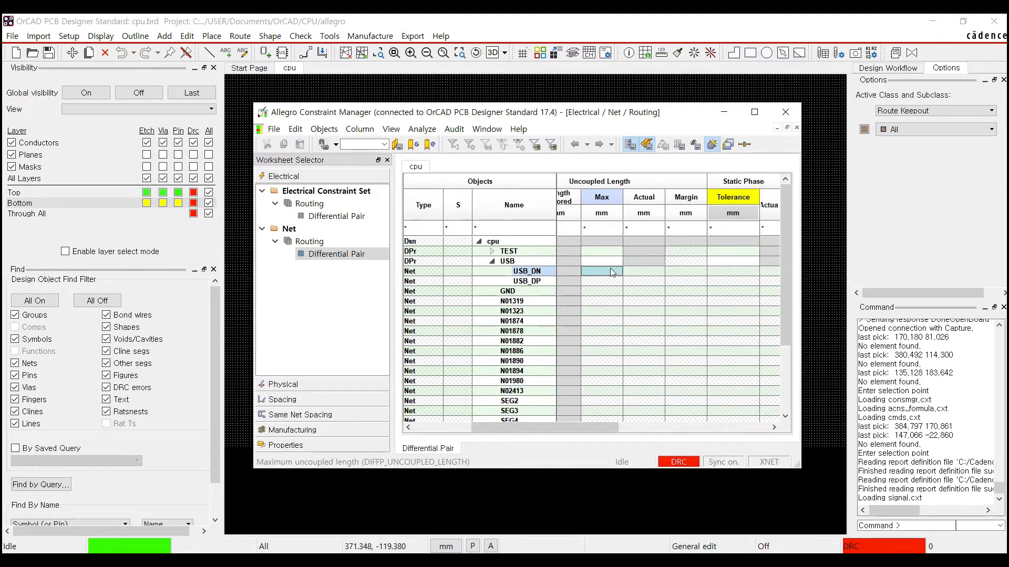
double_click(591, 262)
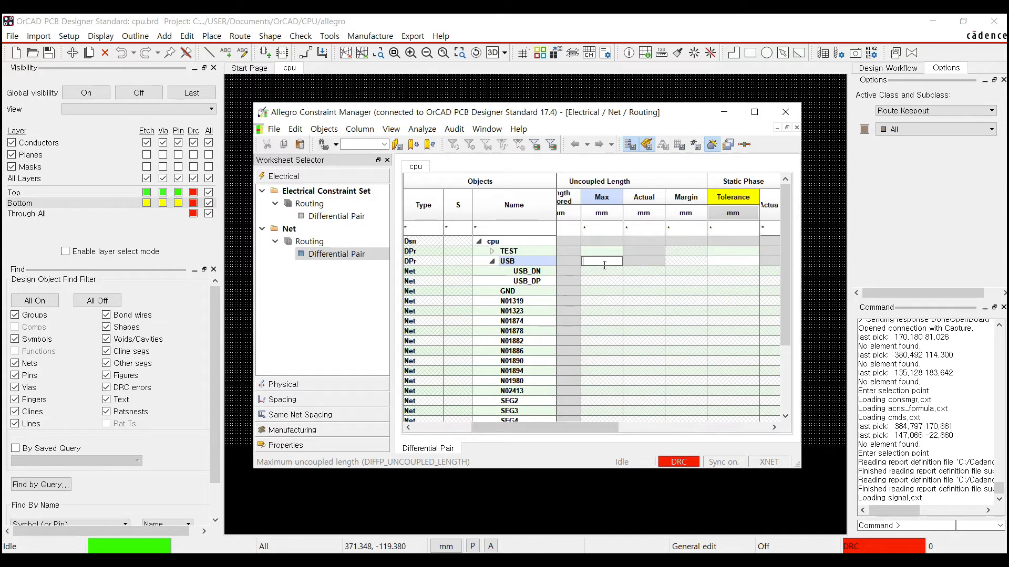
click(646, 261)
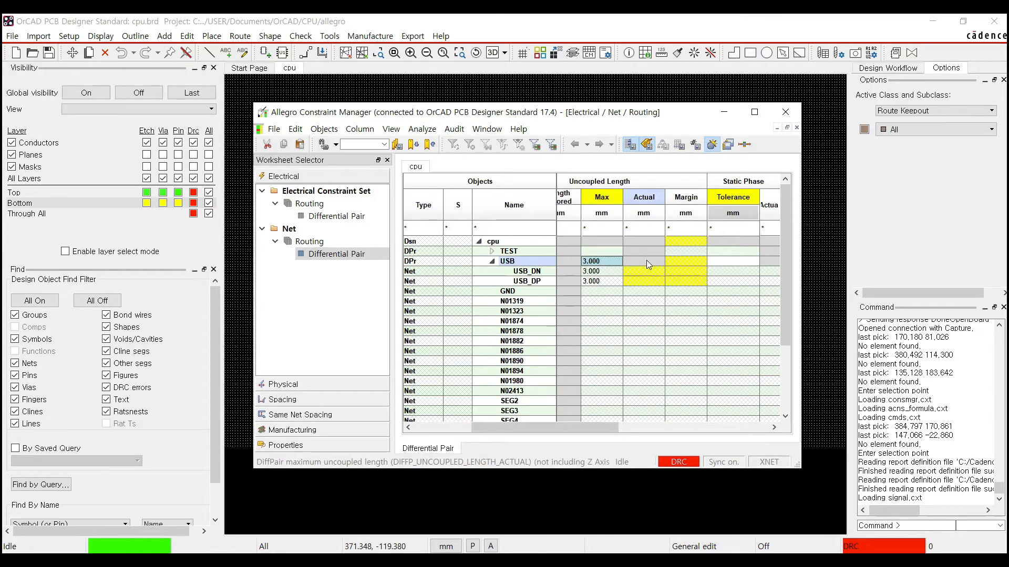
drag(606, 428, 732, 420)
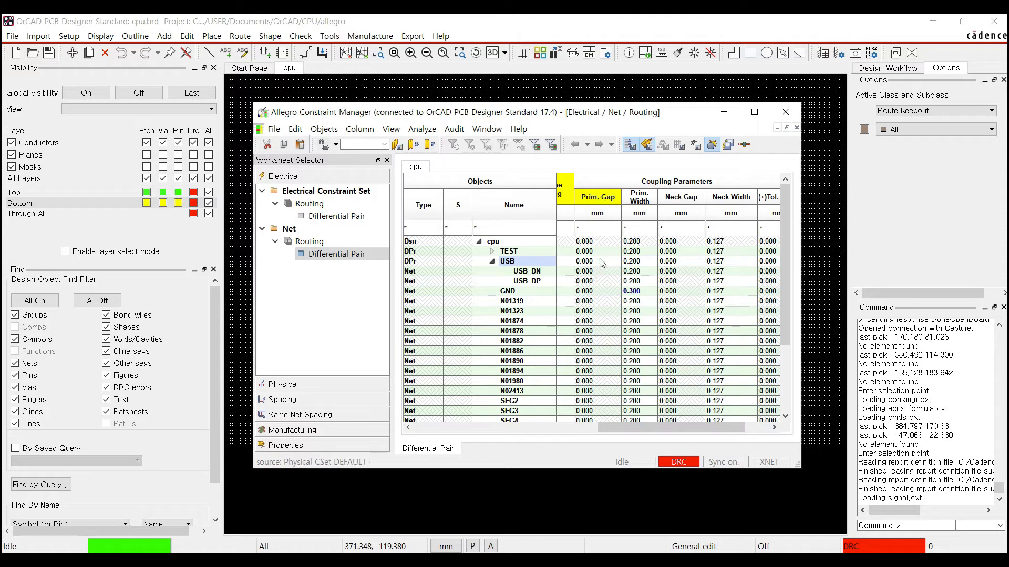
- Set the USB pair's primary gap to 0.2, neck gap to 0.5 and neck width to 0.2 mm
double_click(602, 261)
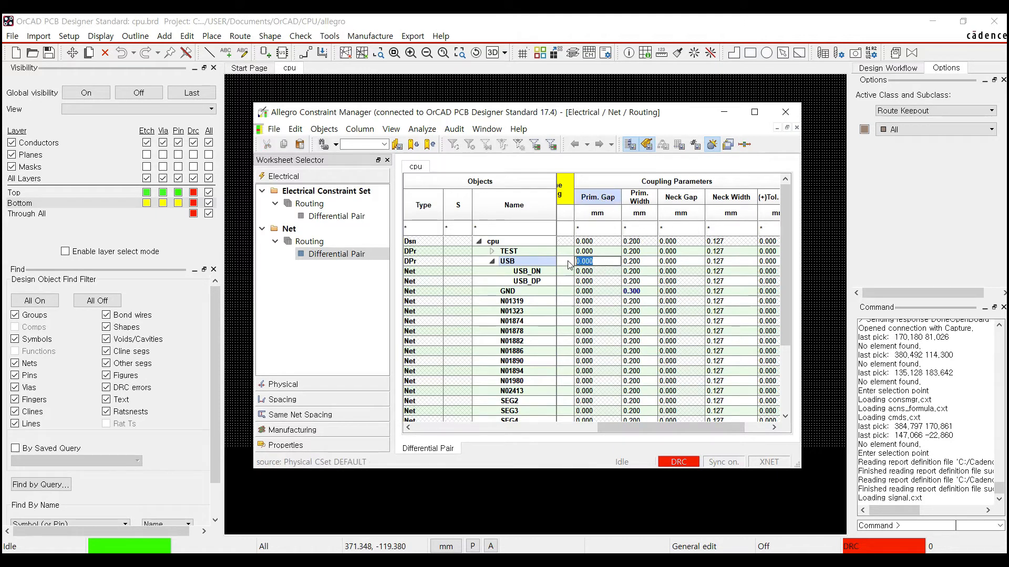
text(0.2)
key(Return)
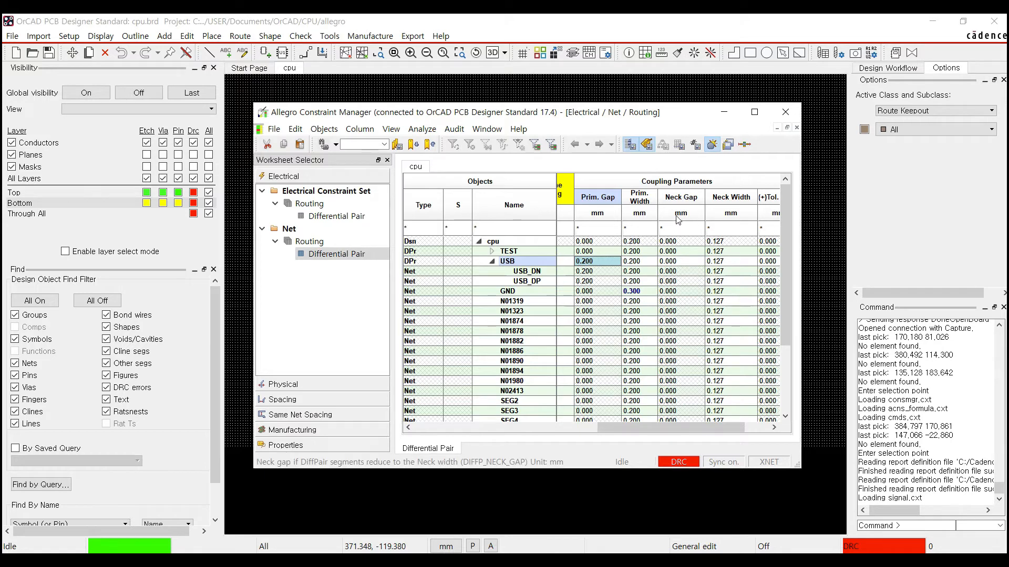
double_click(687, 261)
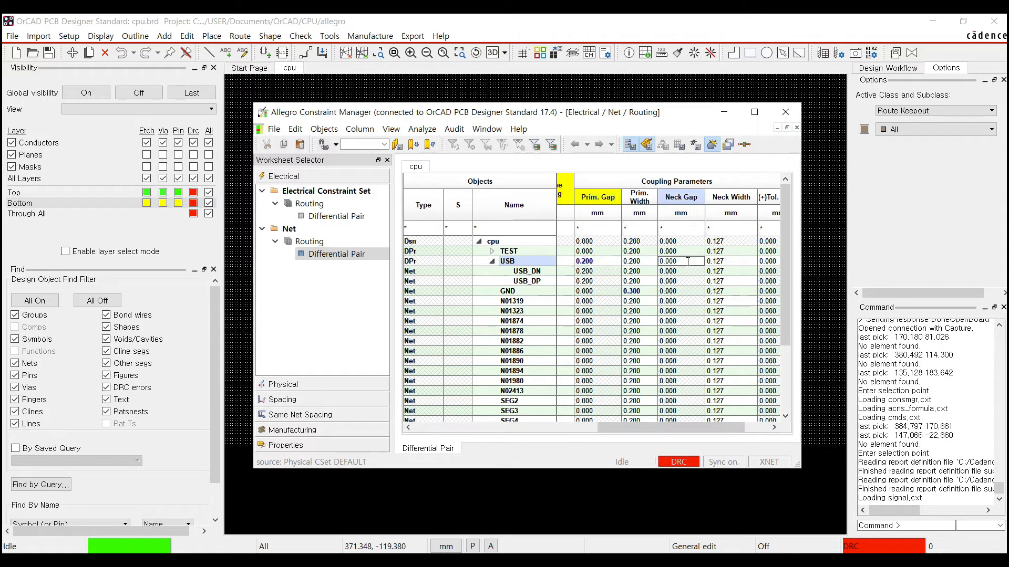
drag(681, 261, 658, 261)
text(0.5)
key(Return)
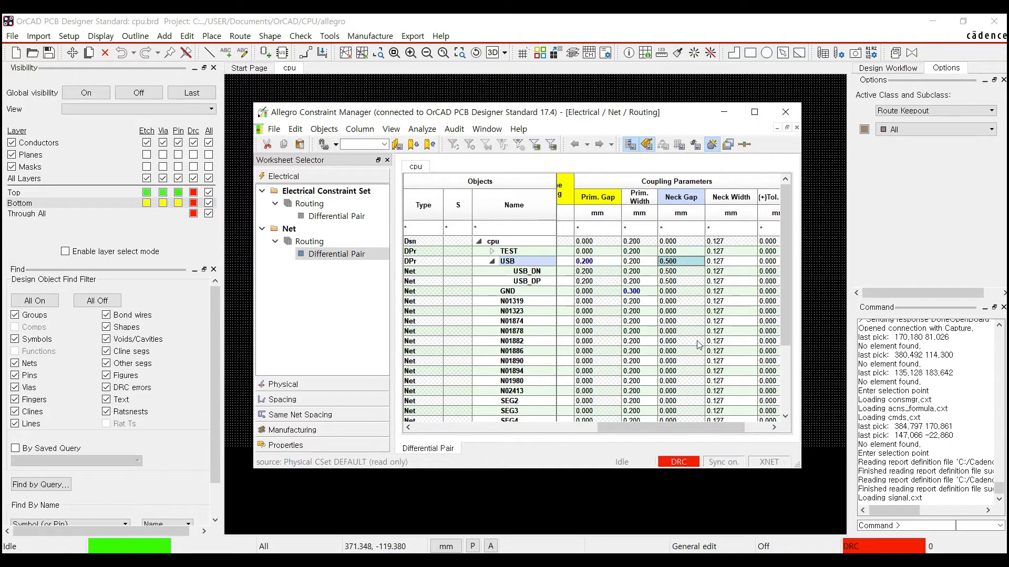
drag(686, 427, 728, 433)
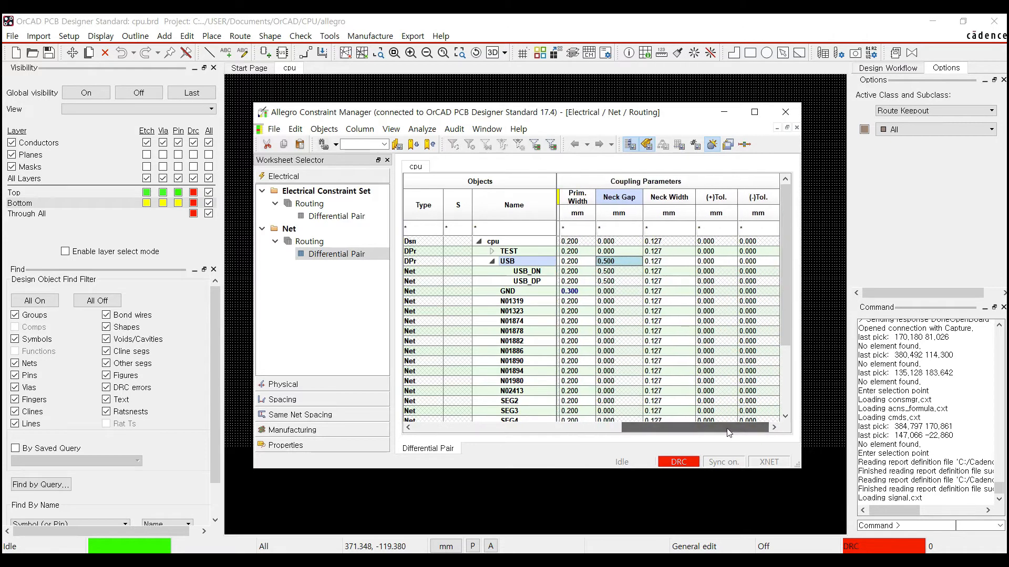
double_click(671, 260)
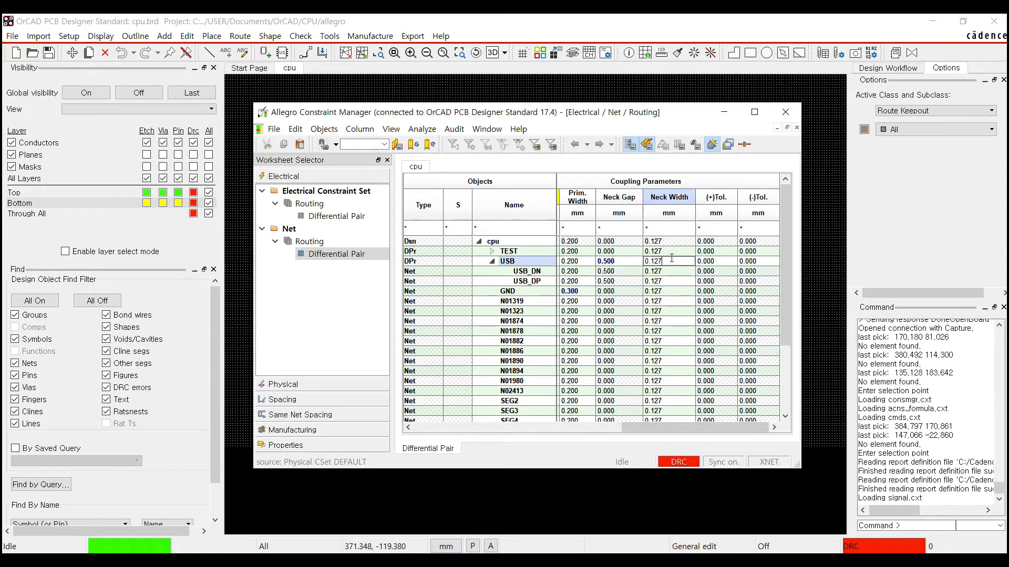
text(200)
key(Return)
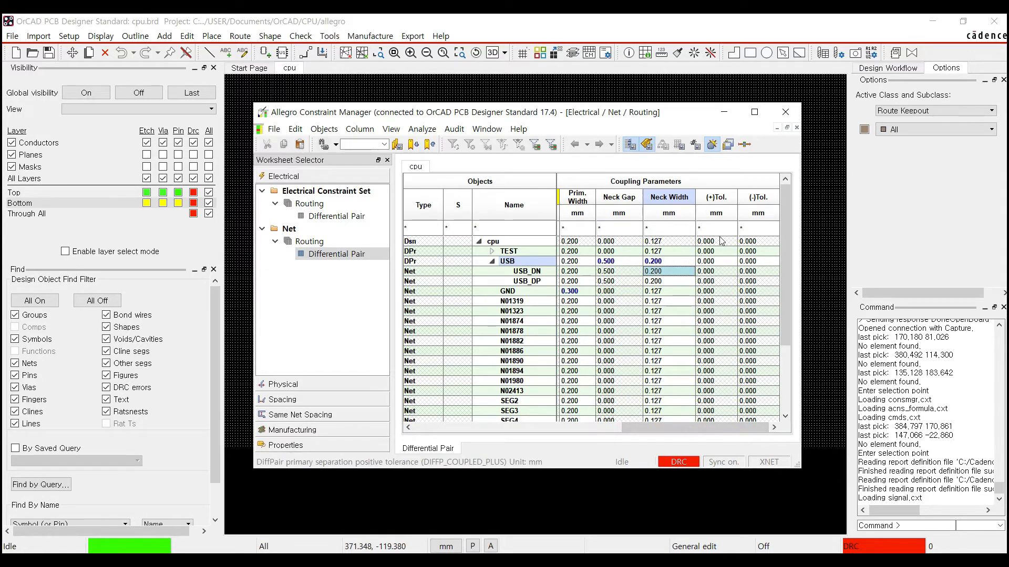
- Set USB's (+) and (-) tolerances to 0.1 mm and open the Same Net Spacing worksheet
double_click(723, 261)
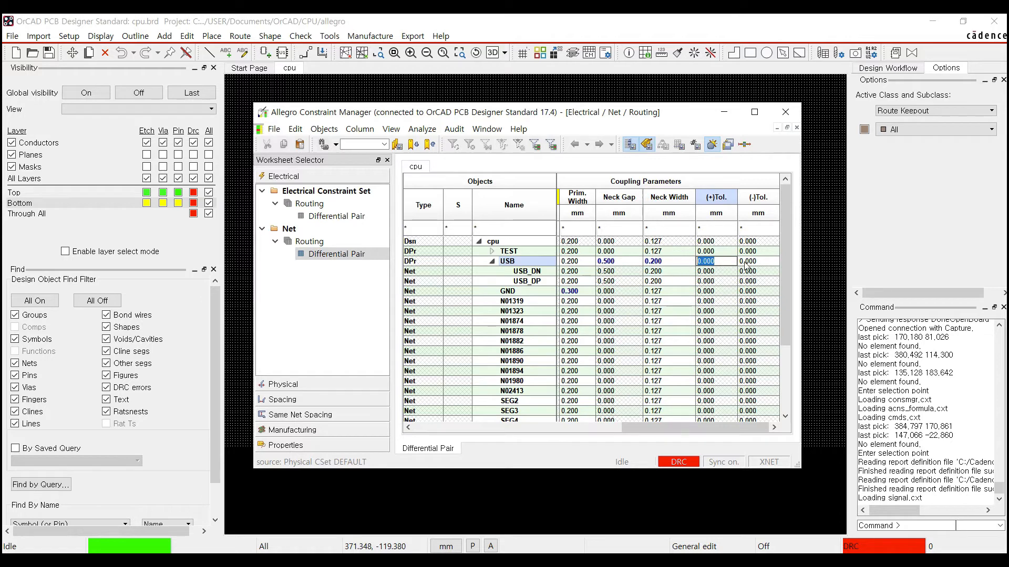
text(0.1)
click(766, 261)
double_click(754, 261)
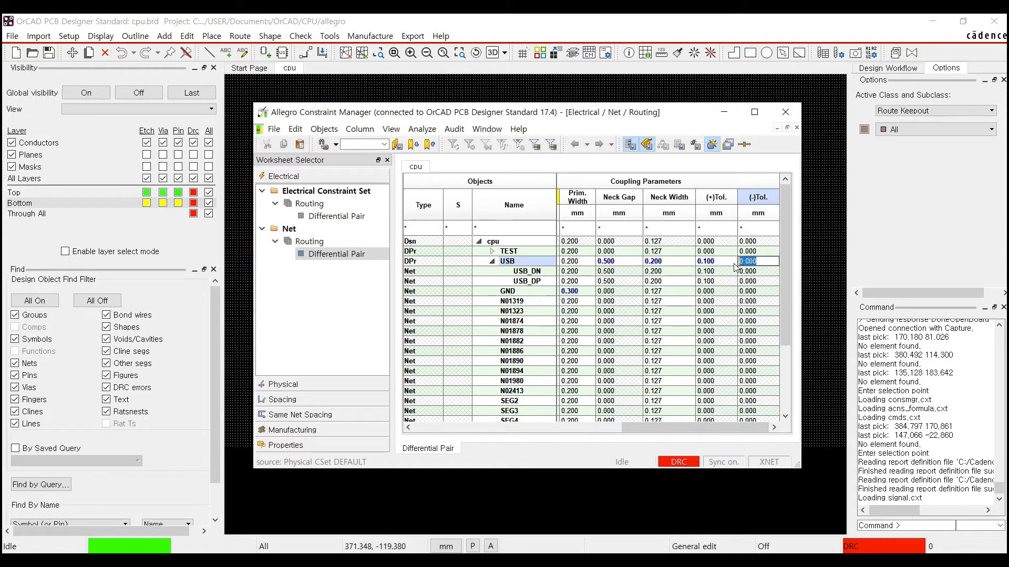
text(0.1)
click(713, 261)
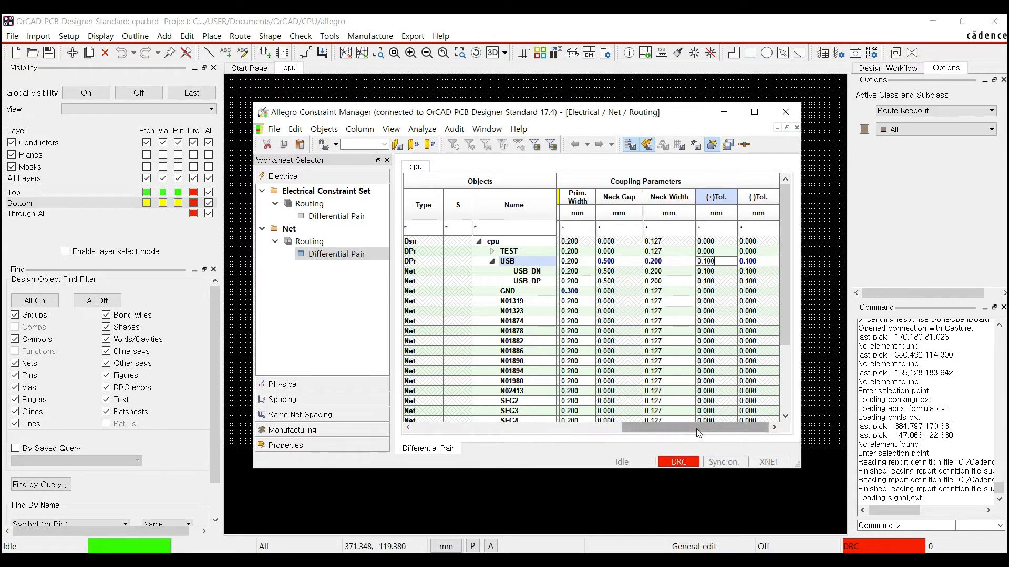
drag(697, 432, 488, 443)
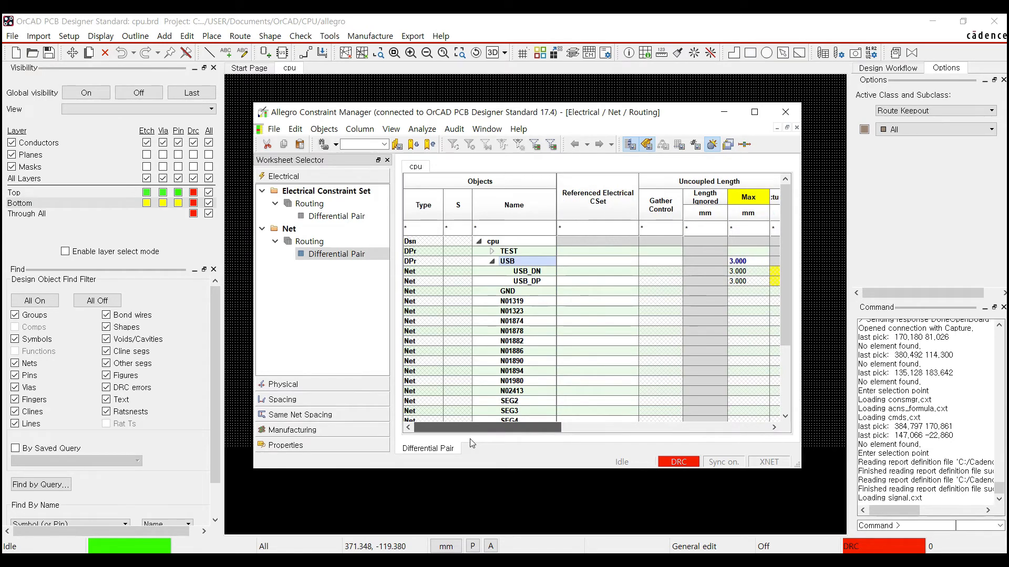
click(300, 414)
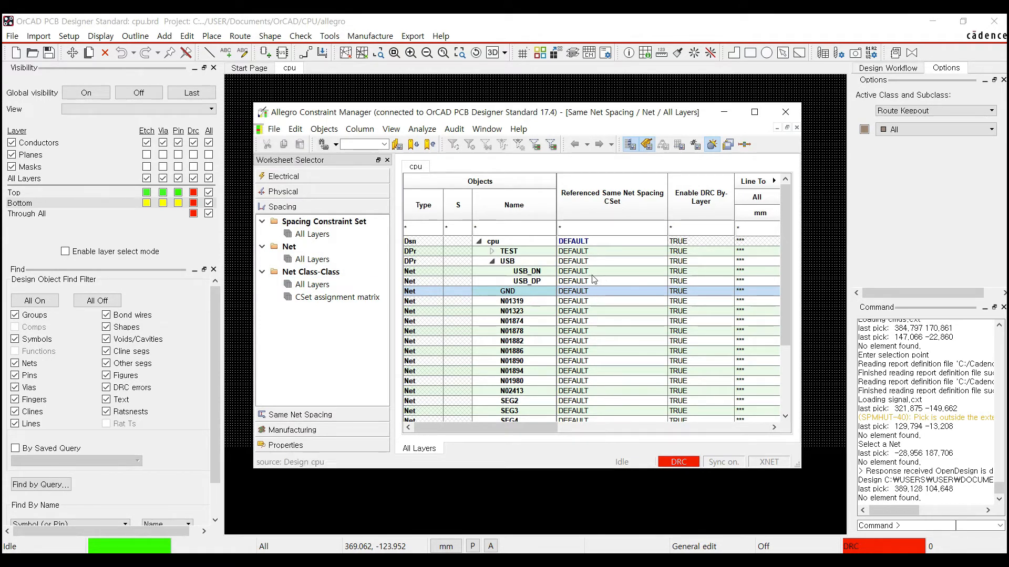
- Create a net class named POWER from the GND net via its right-click Create NetClass
click(514, 294)
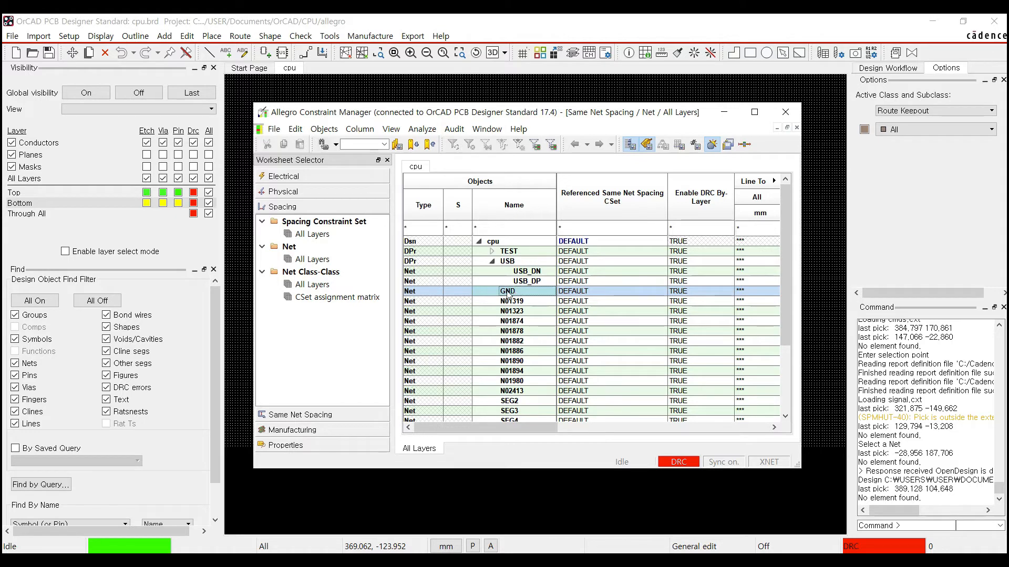
right_click(510, 293)
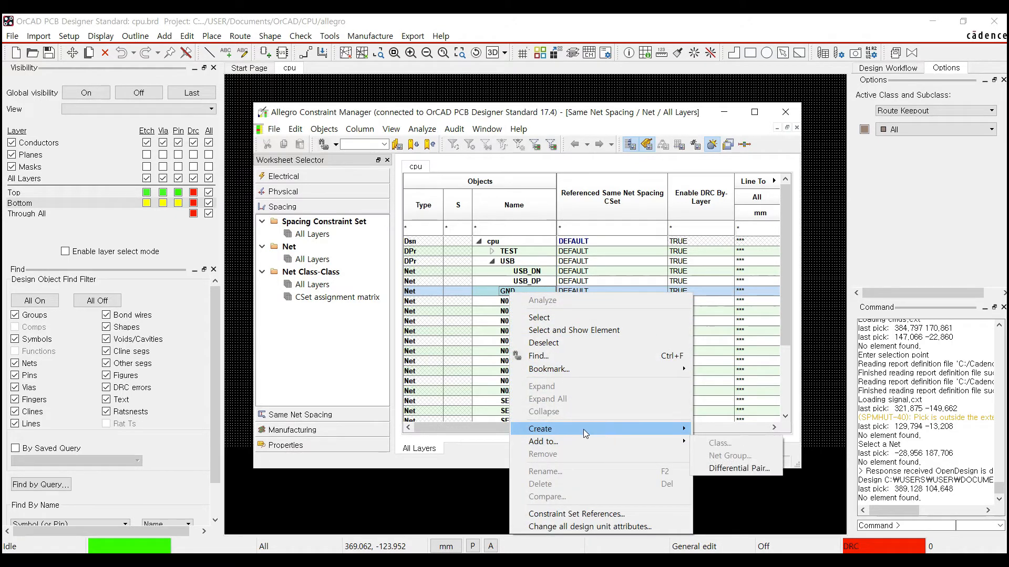
mouse_move(584, 430)
click(719, 430)
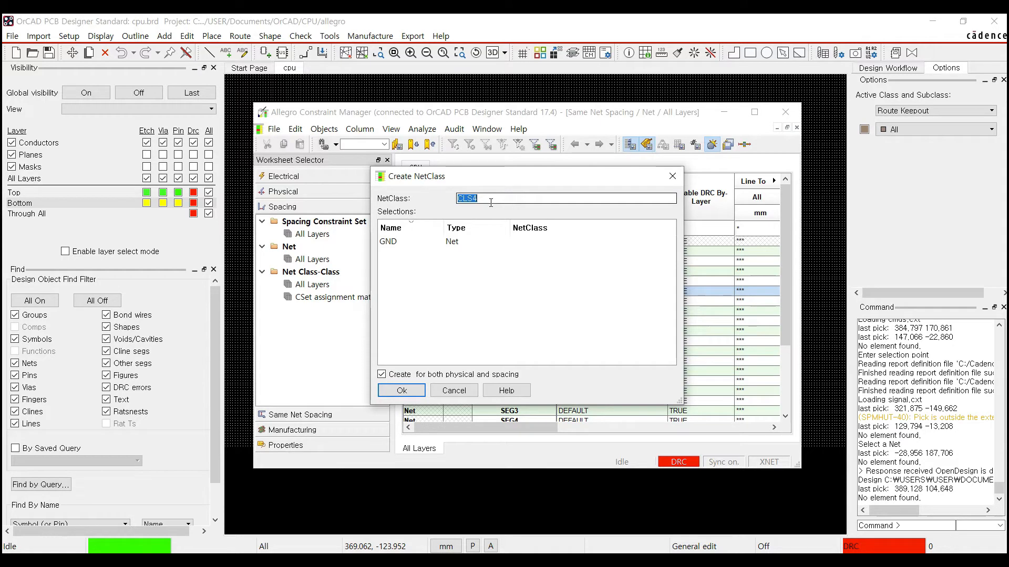
text(Power)
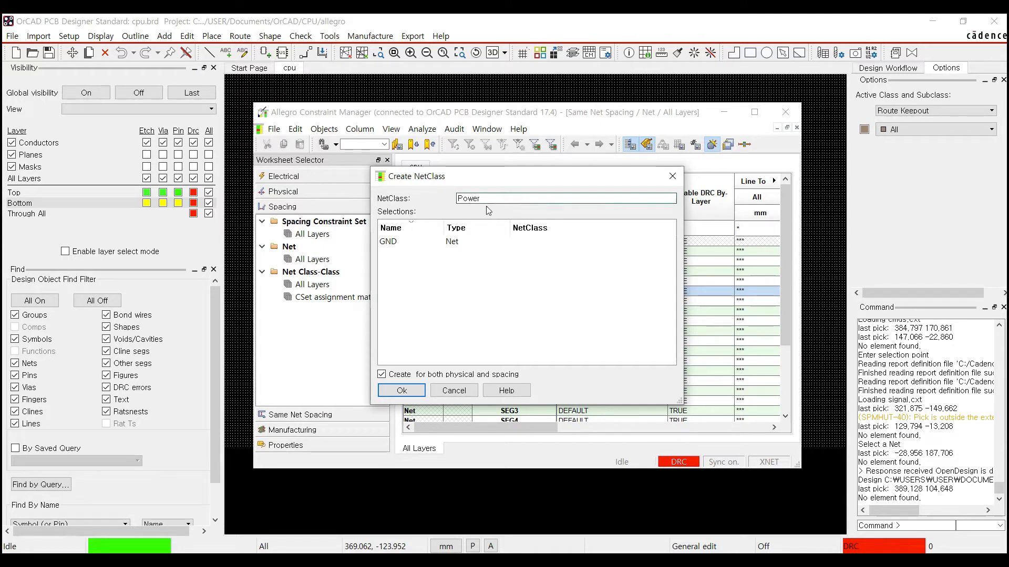
click(402, 391)
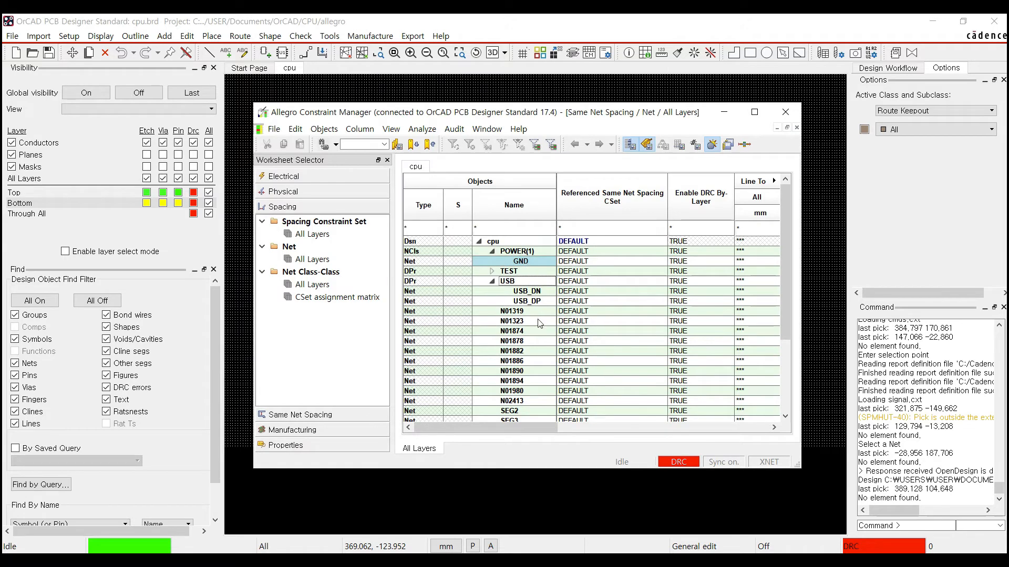
- Scroll down and select the VCCA and VCCD net rows
scroll(542, 329, down, 3)
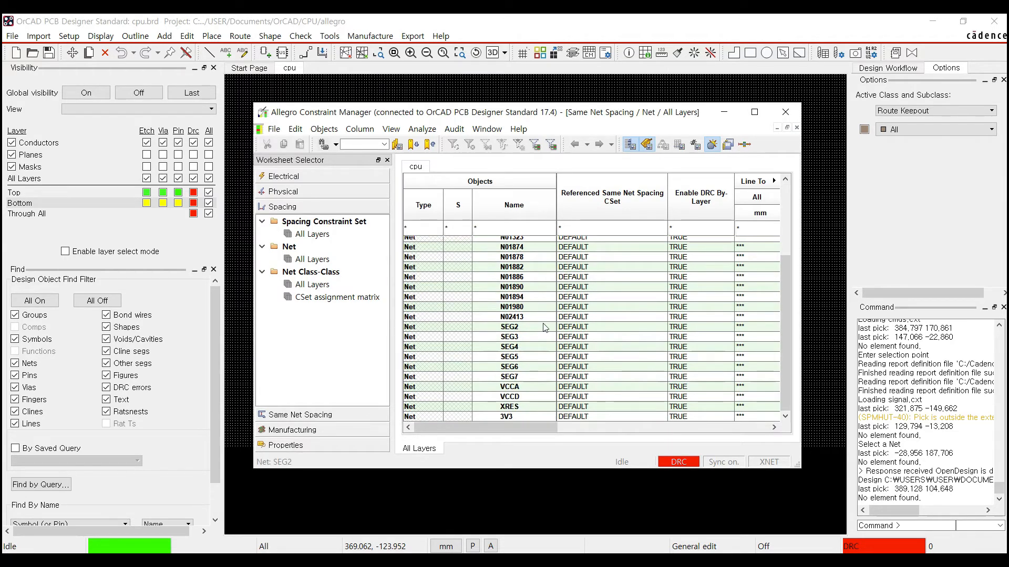
click(541, 387)
click(524, 398)
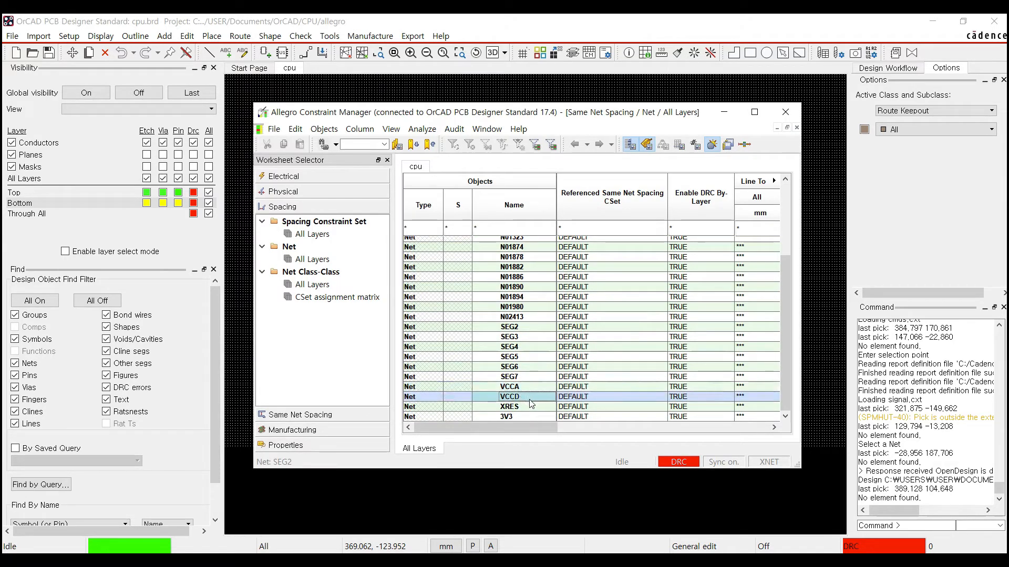
- Select the nets from VCCA down to 3V3 and choose Add to Class
click(520, 387)
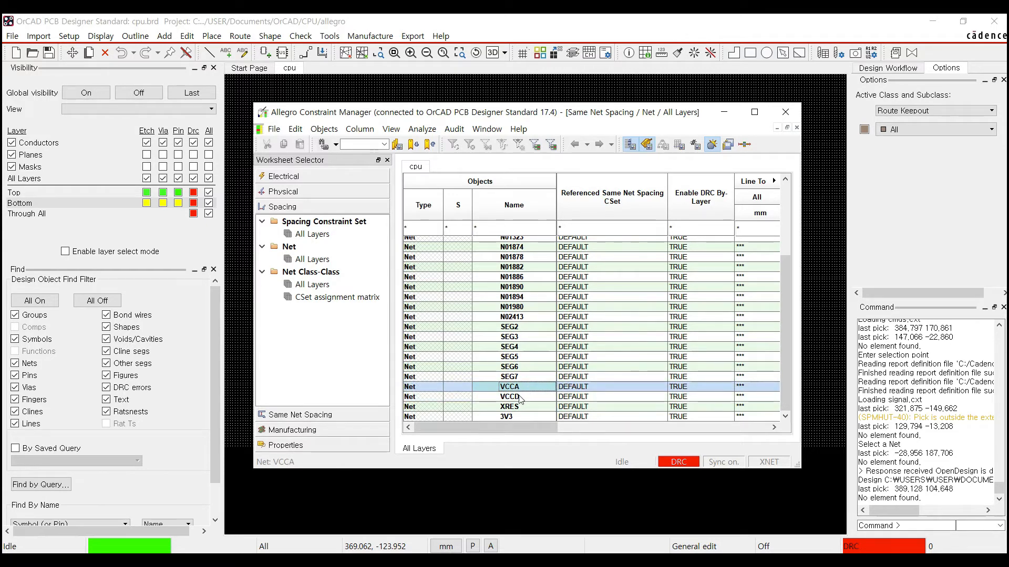
shift+click(519, 415)
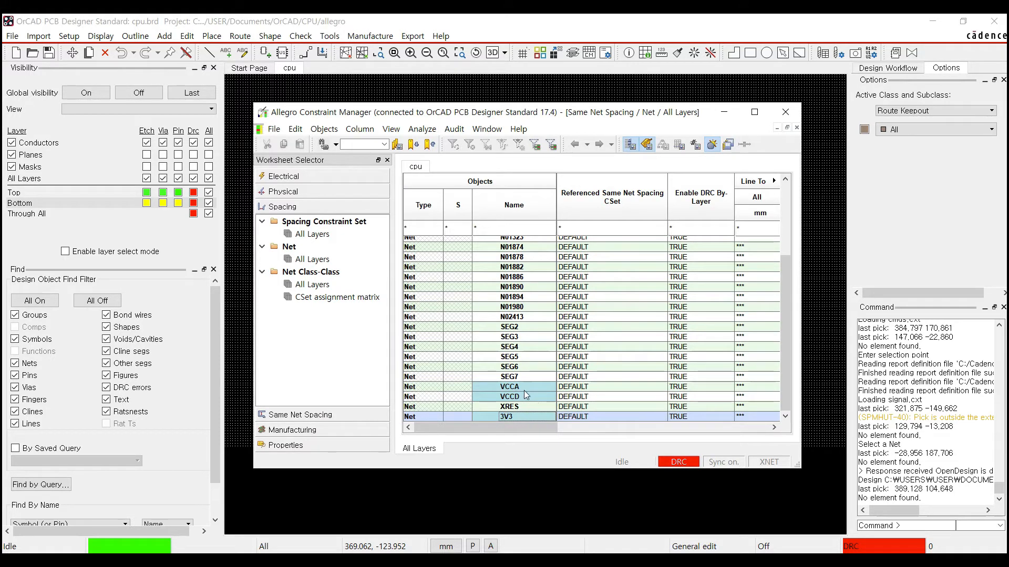
right_click(521, 392)
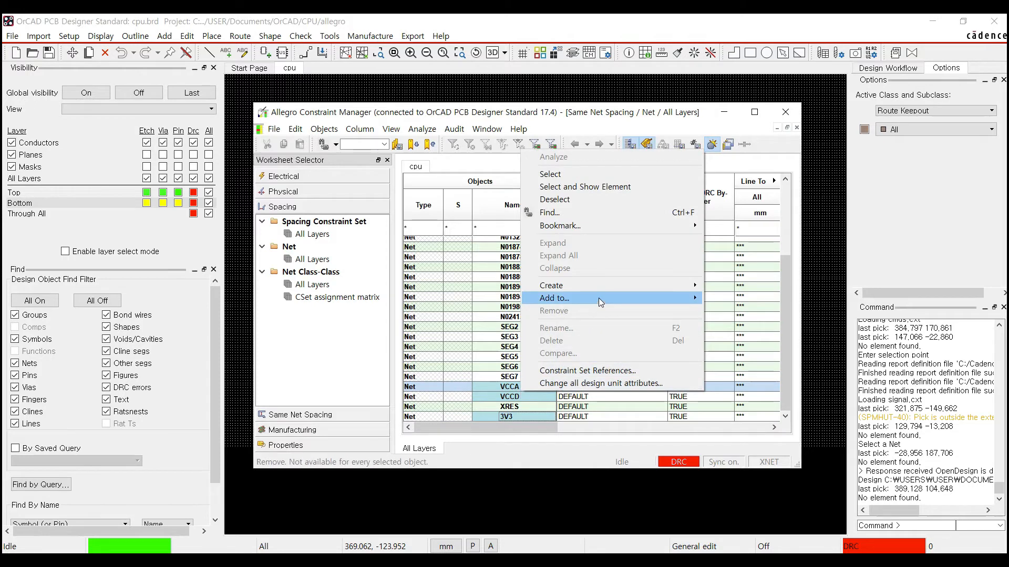
mouse_move(609, 298)
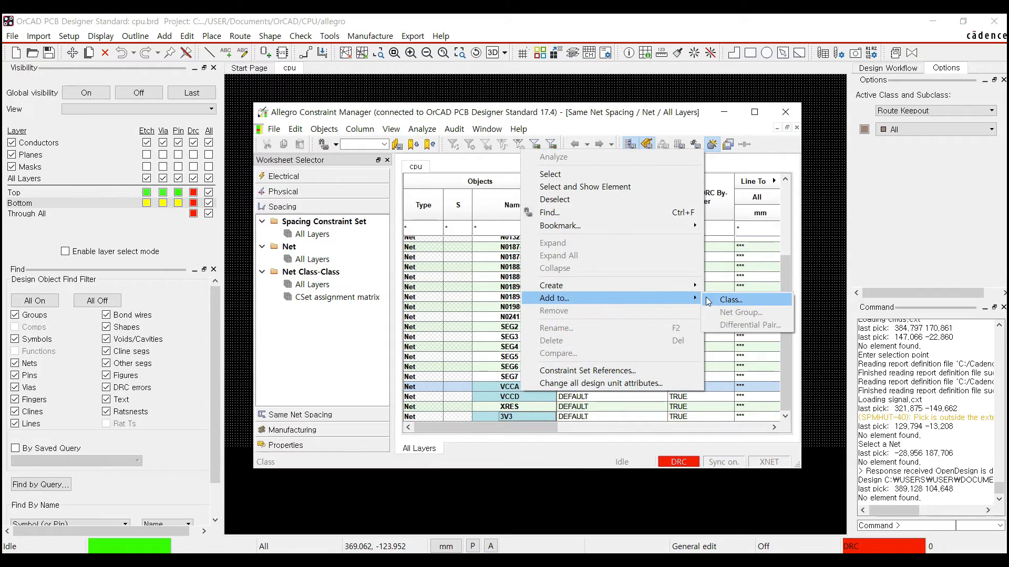
click(730, 299)
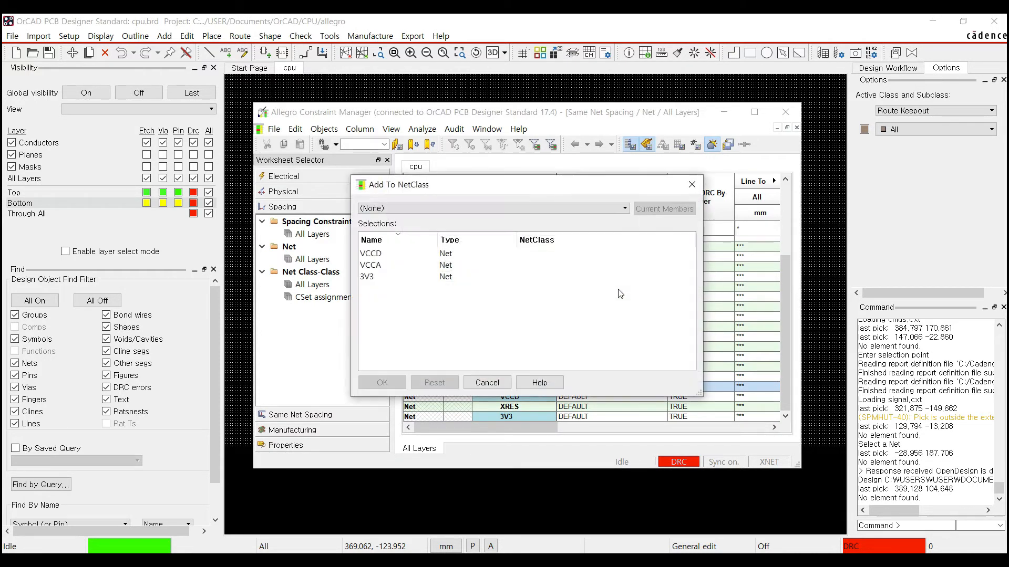
- Pick POWER as the target class for VCCA, VCCD and 3V3 and confirm
click(390, 254)
click(379, 277)
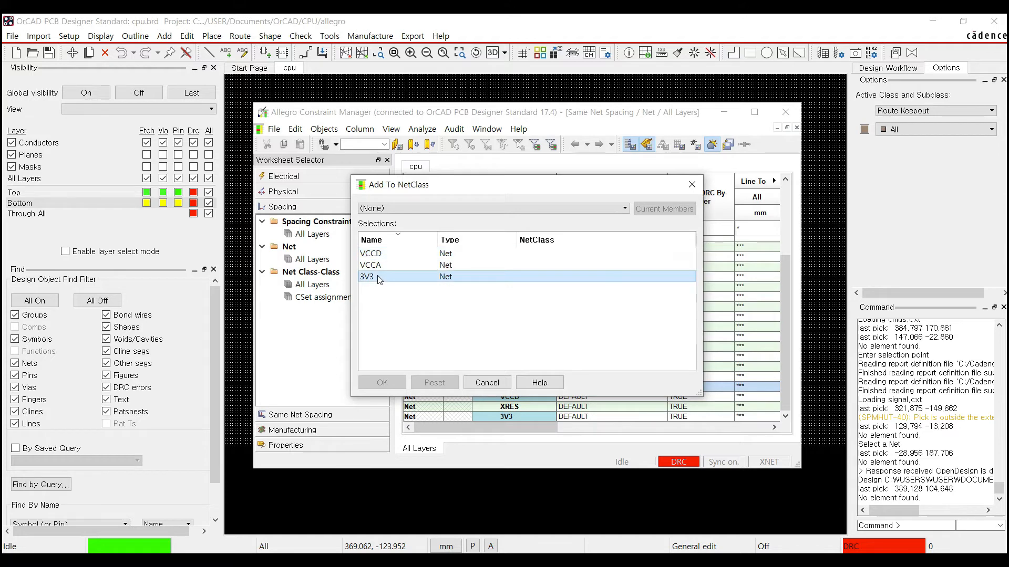
click(378, 254)
click(570, 209)
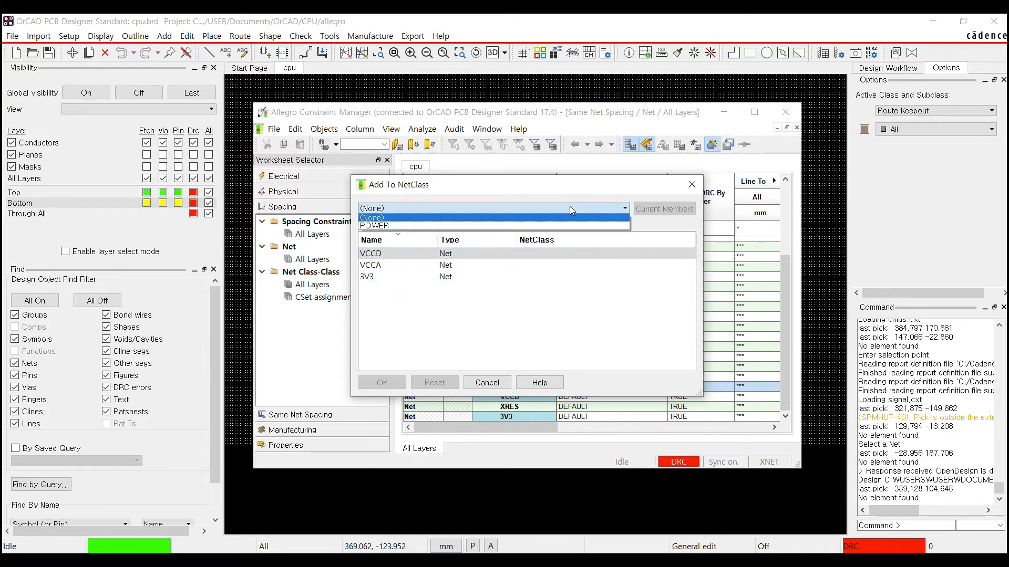
click(374, 225)
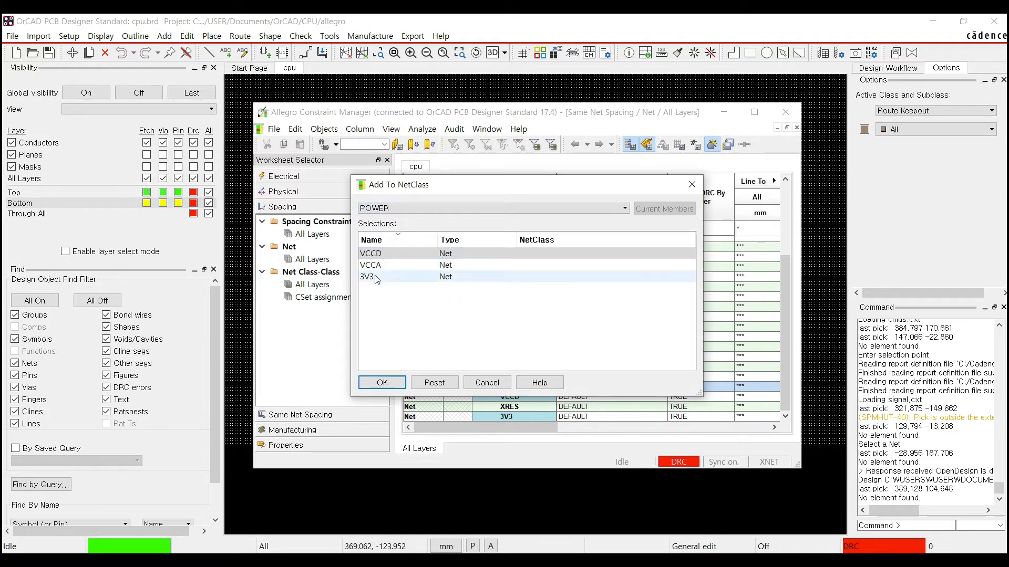
click(376, 278)
click(382, 254)
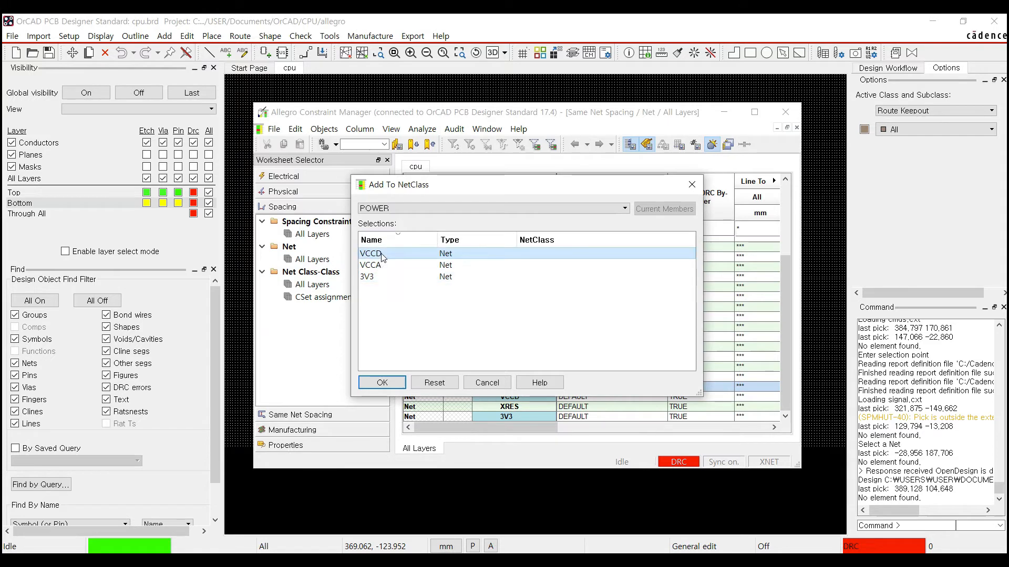
click(382, 382)
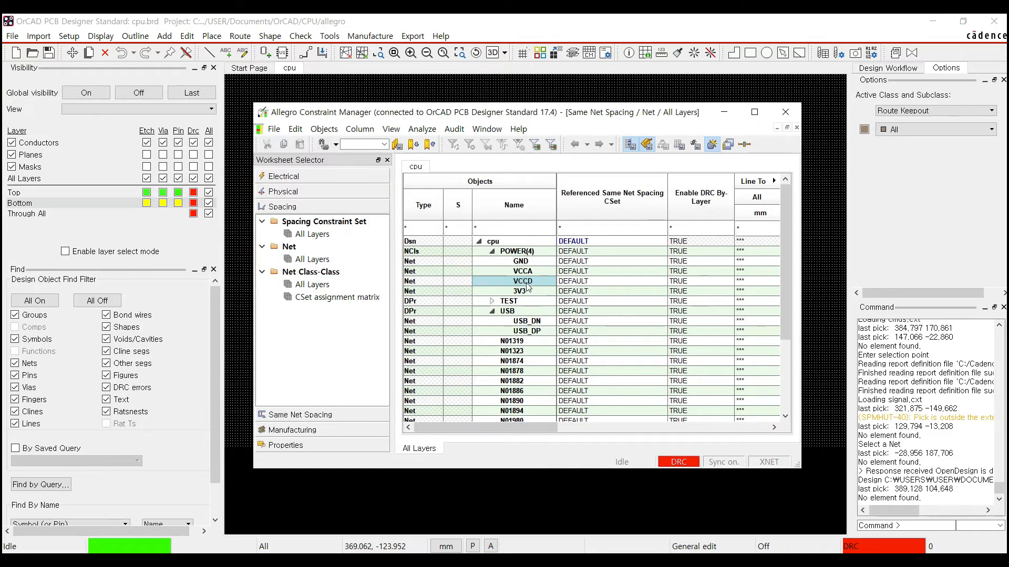
- Delete the POWER net class and confirm, so GND is listed as an ordinary net again
right_click(520, 254)
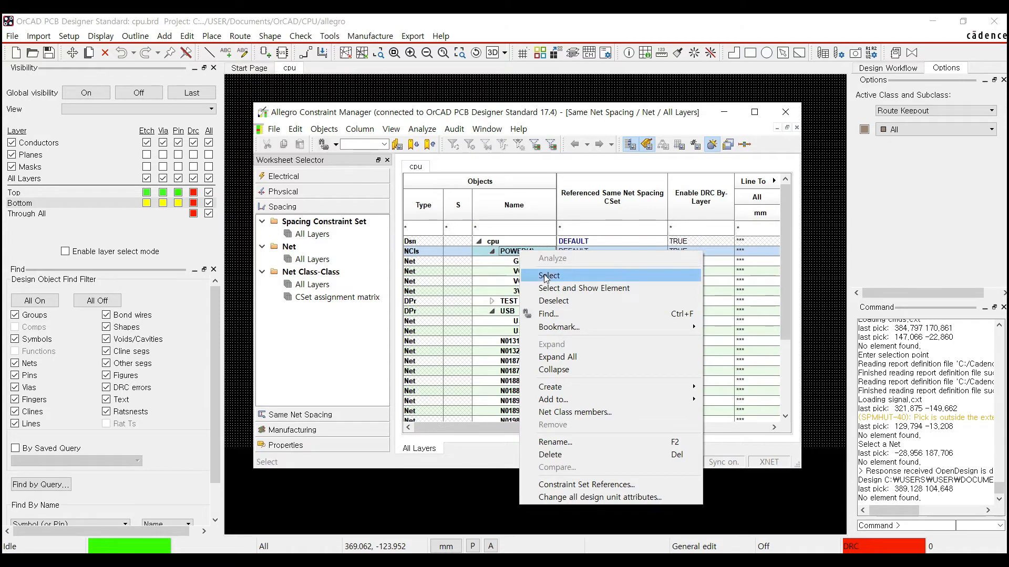
click(565, 455)
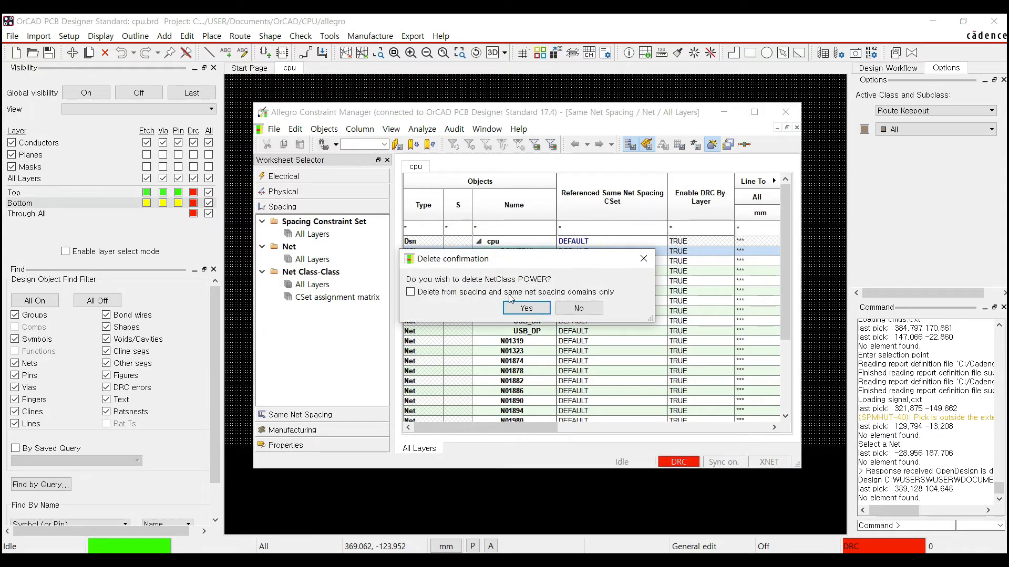
click(534, 312)
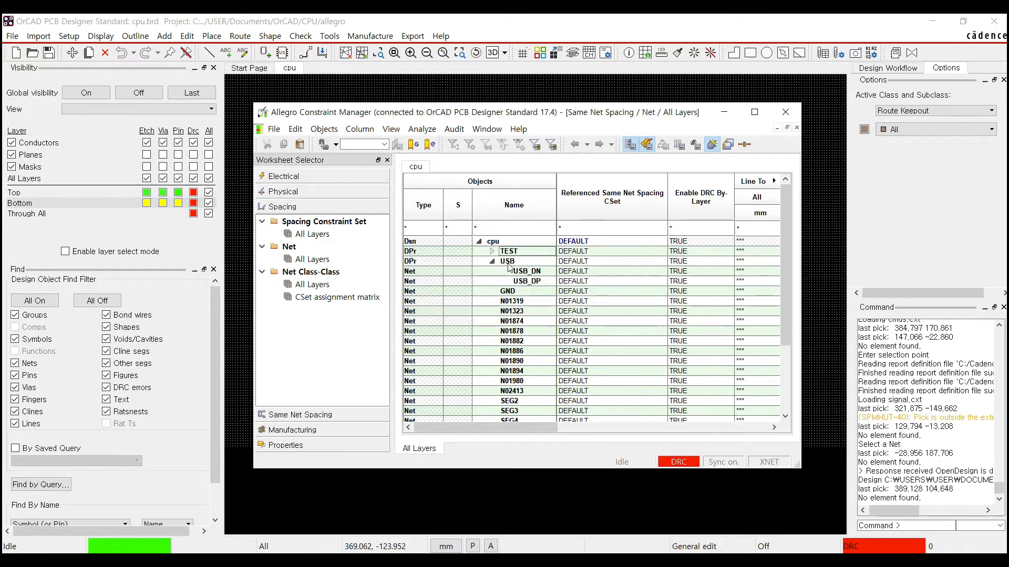
- Group the GND, VCCA, VCCD and 3V3 nets into a new net class named POWER
click(514, 294)
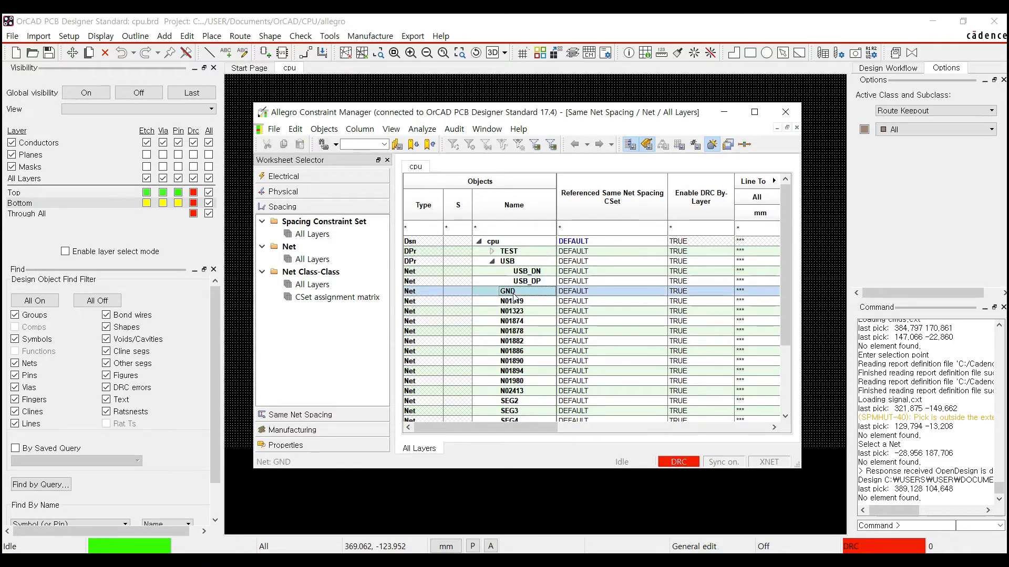
scroll(521, 297, down, 3)
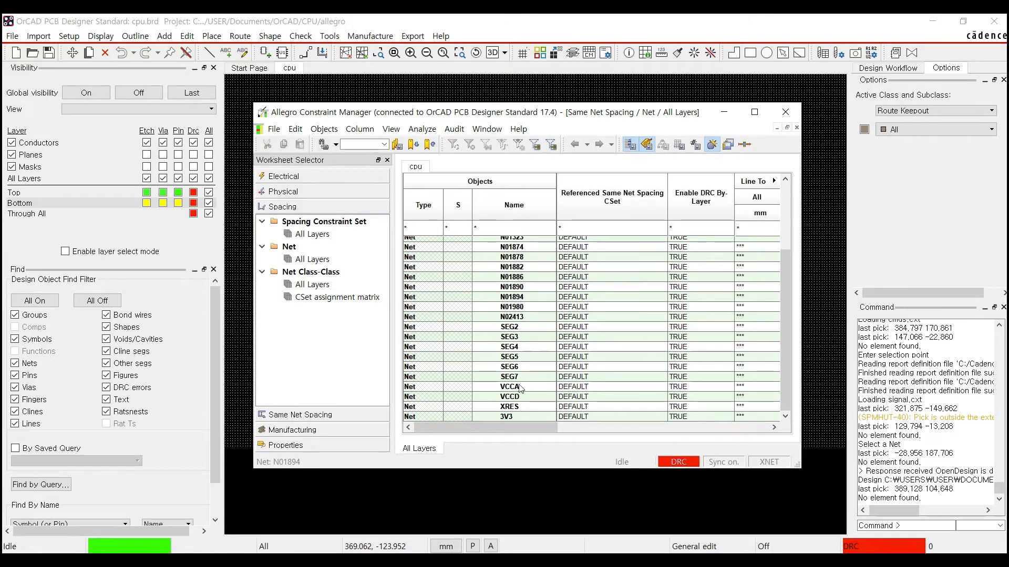
click(520, 389)
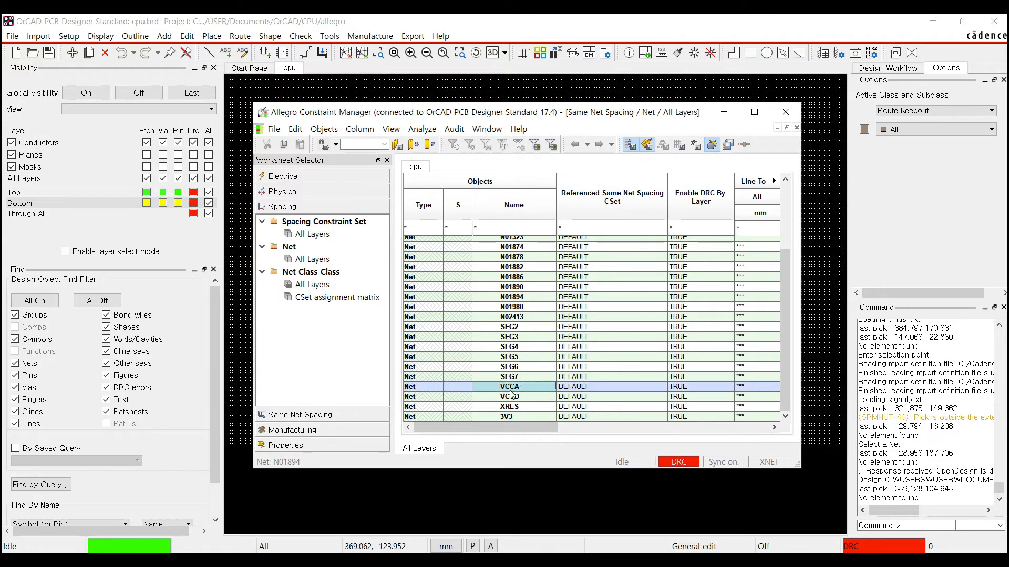
ctrl+click(498, 397)
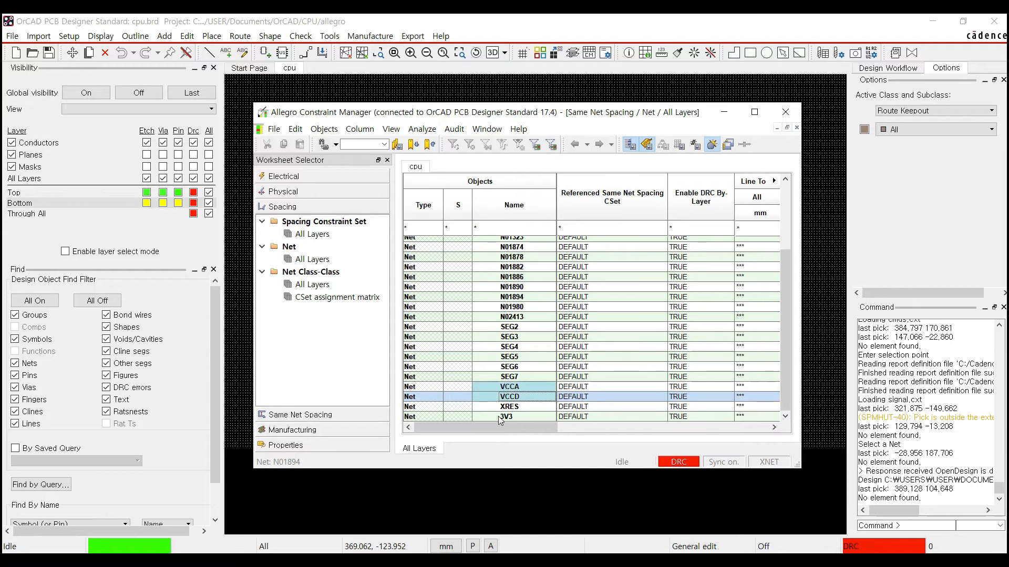
ctrl+click(515, 417)
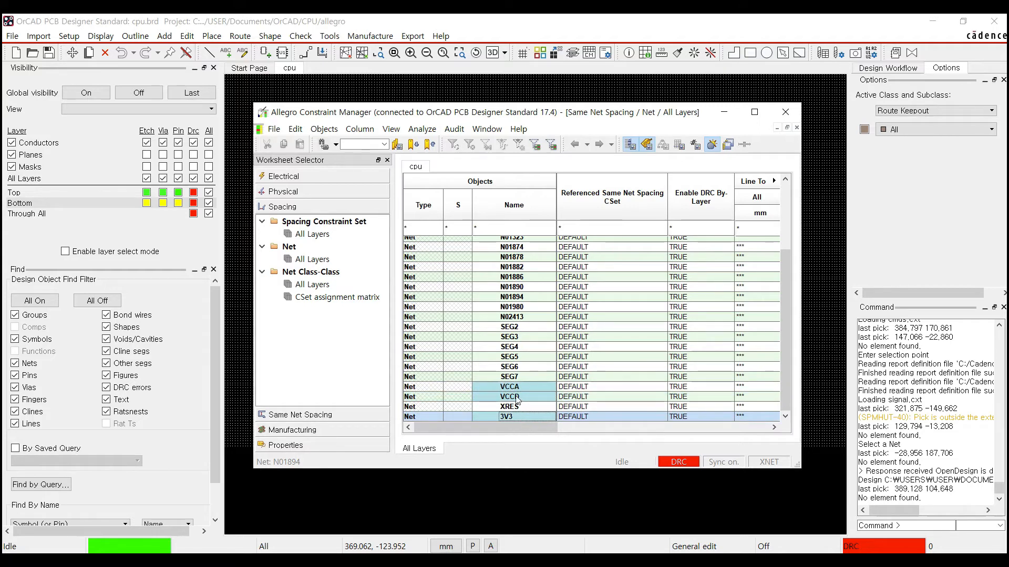
right_click(516, 396)
mouse_move(578, 290)
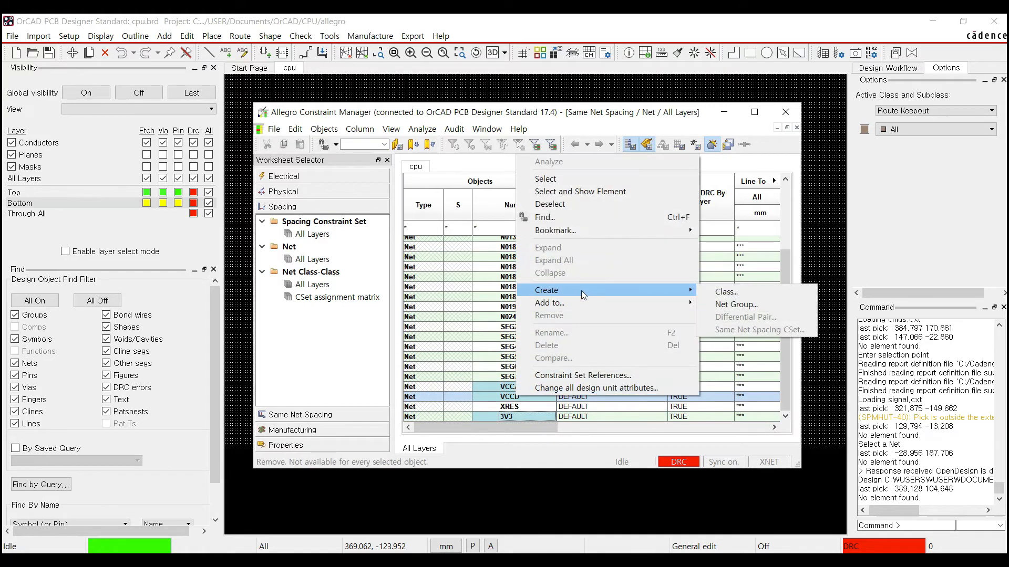
click(730, 290)
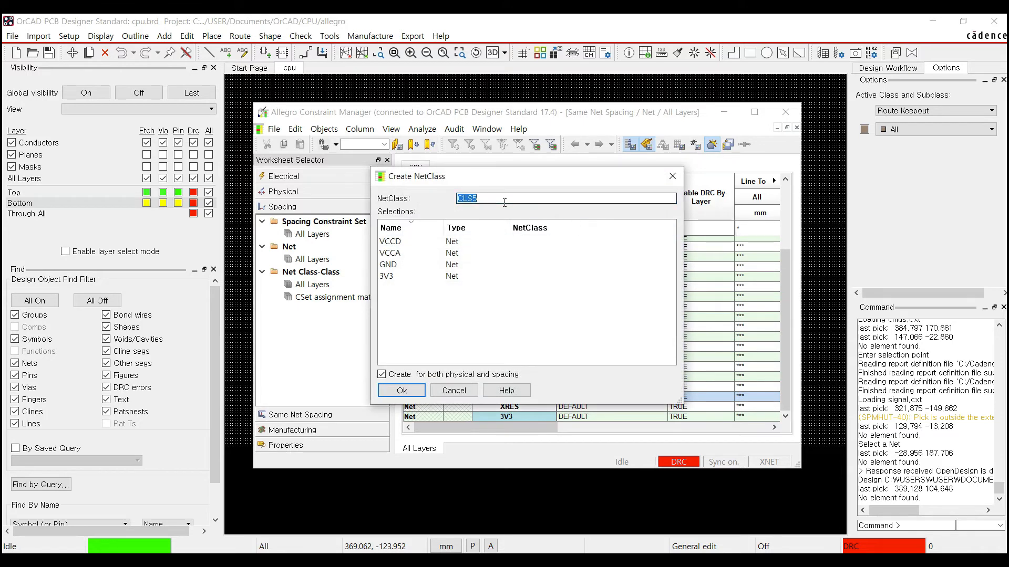
text(Power)
key(Return)
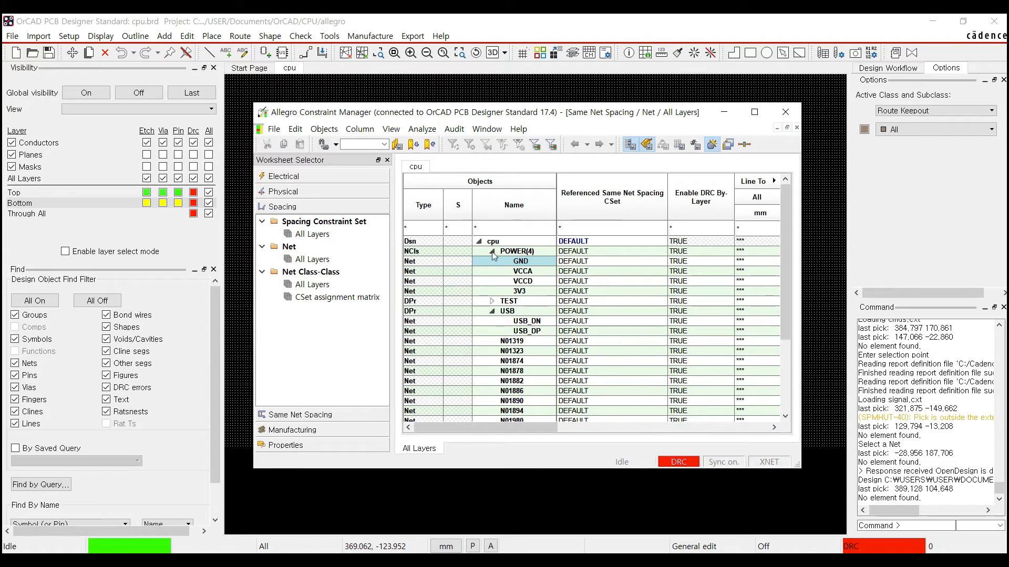
click(360, 278)
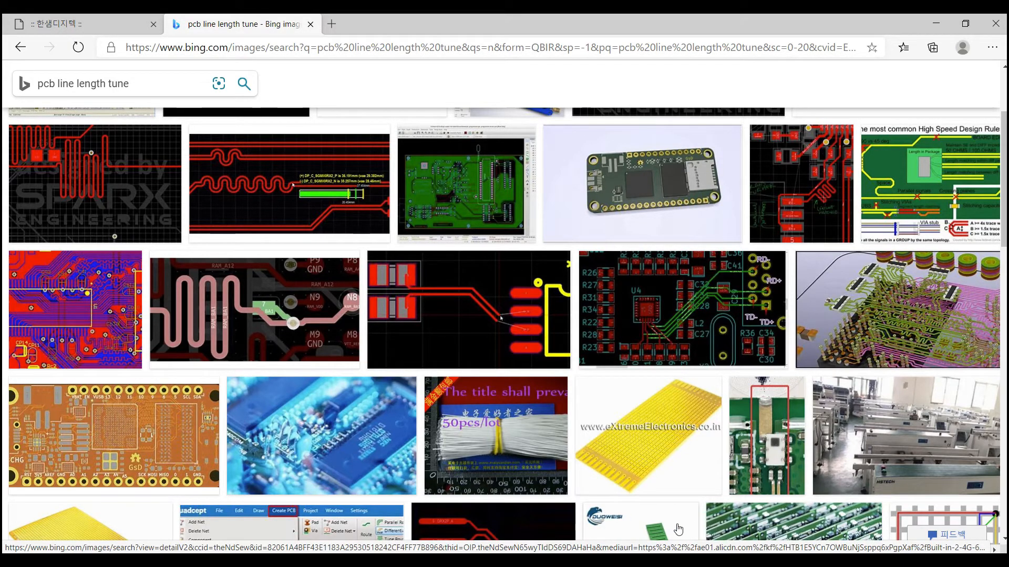
- In the Manufacturing worksheets, open the DFF Constraint Set's Outline worksheet
mouse_move(796, 549)
click(822, 520)
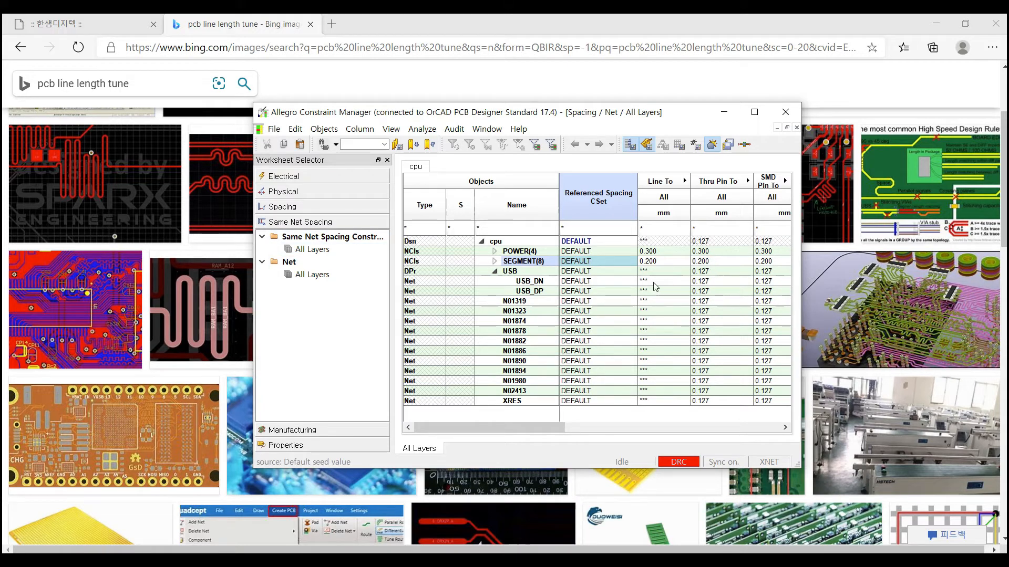
drag(562, 428, 339, 344)
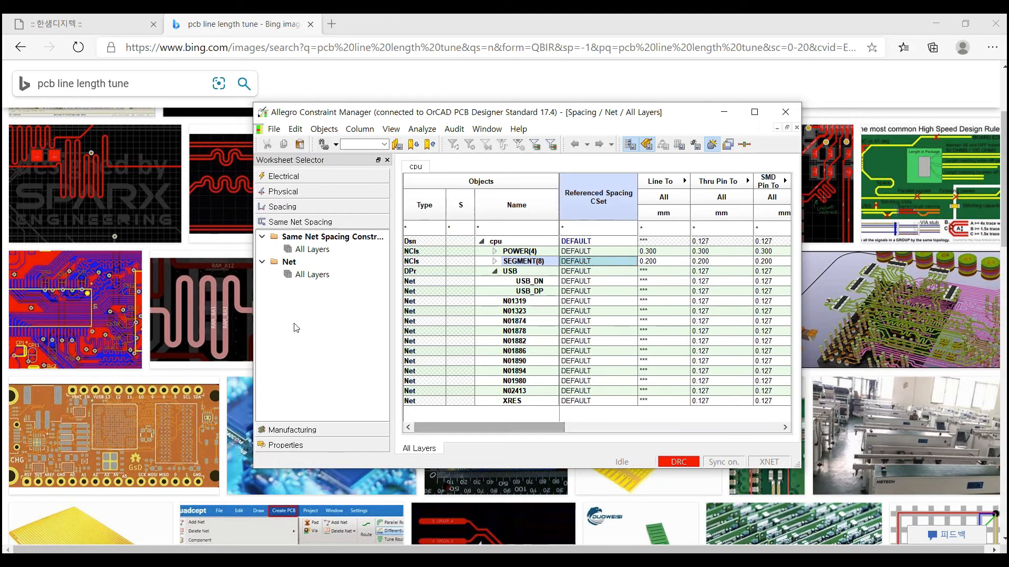
click(291, 430)
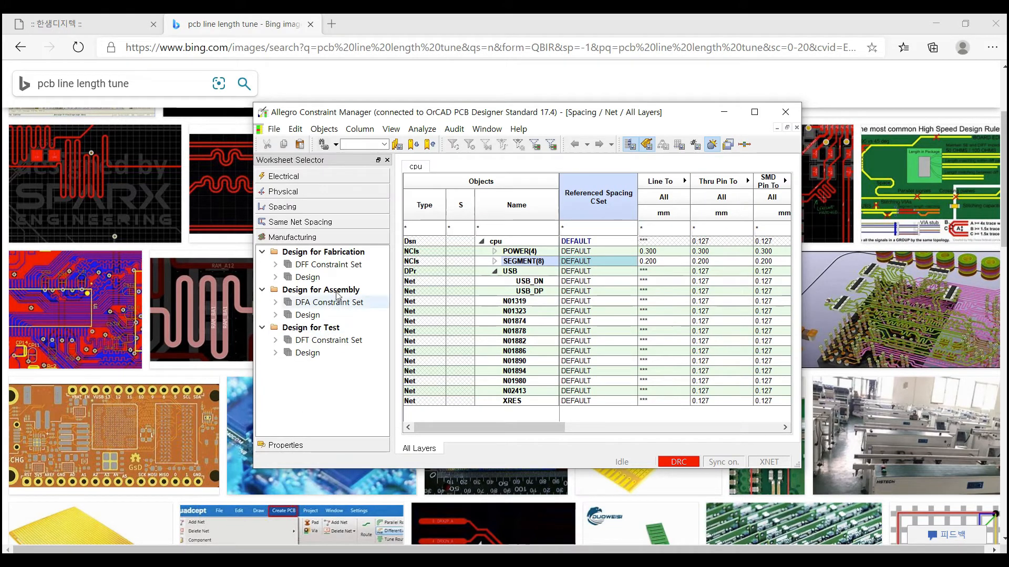
click(321, 253)
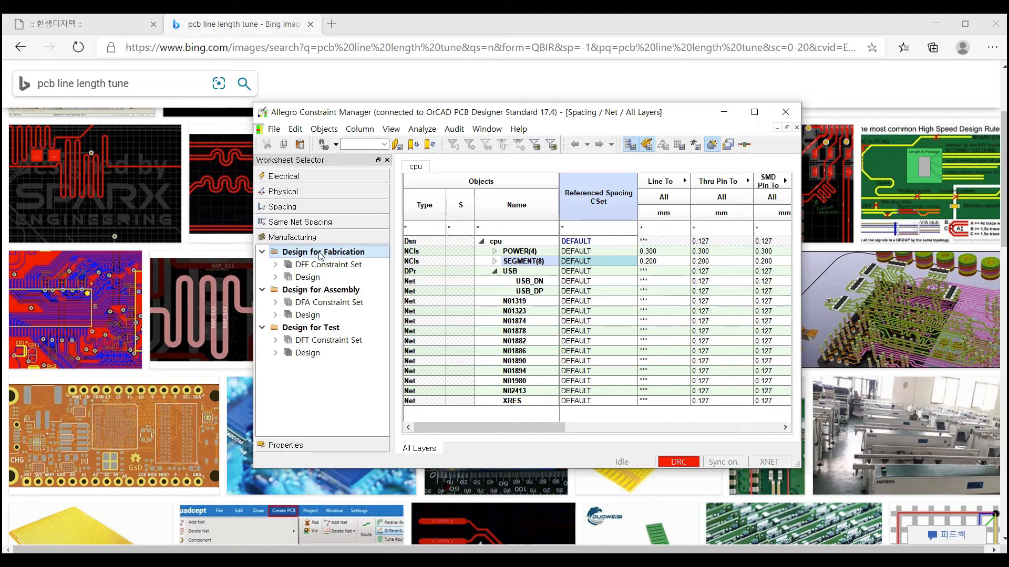
click(310, 291)
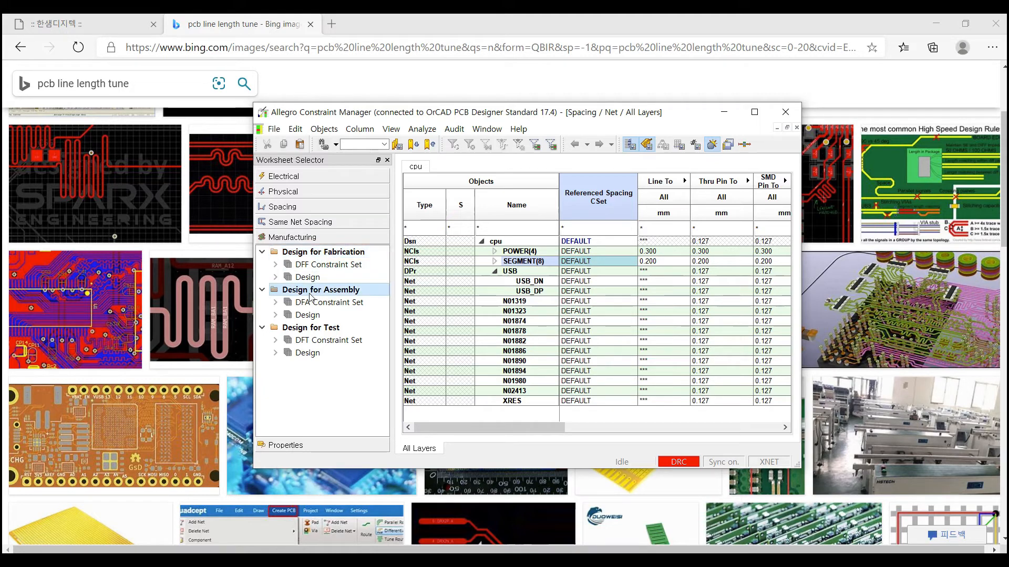
click(314, 331)
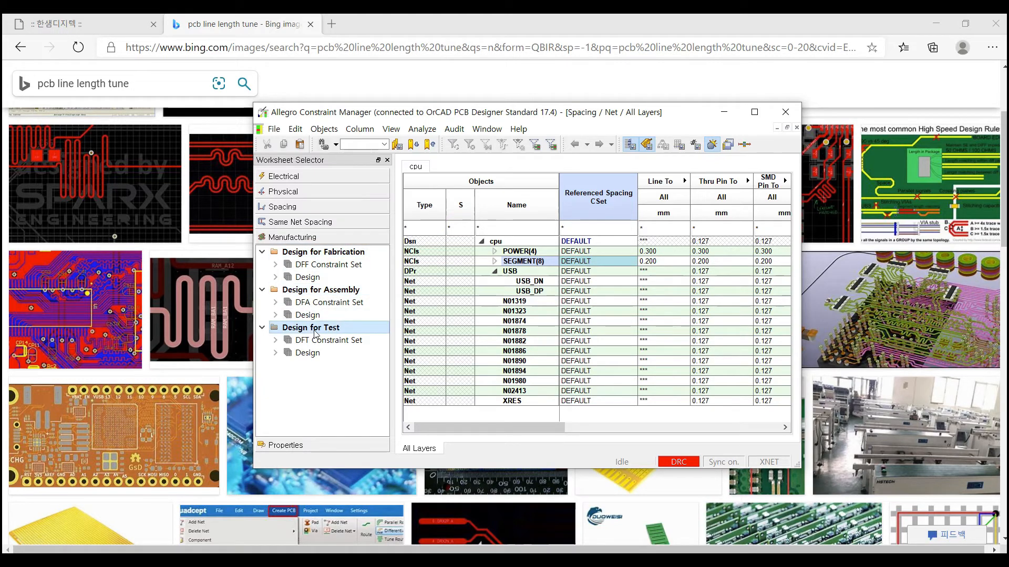
click(338, 255)
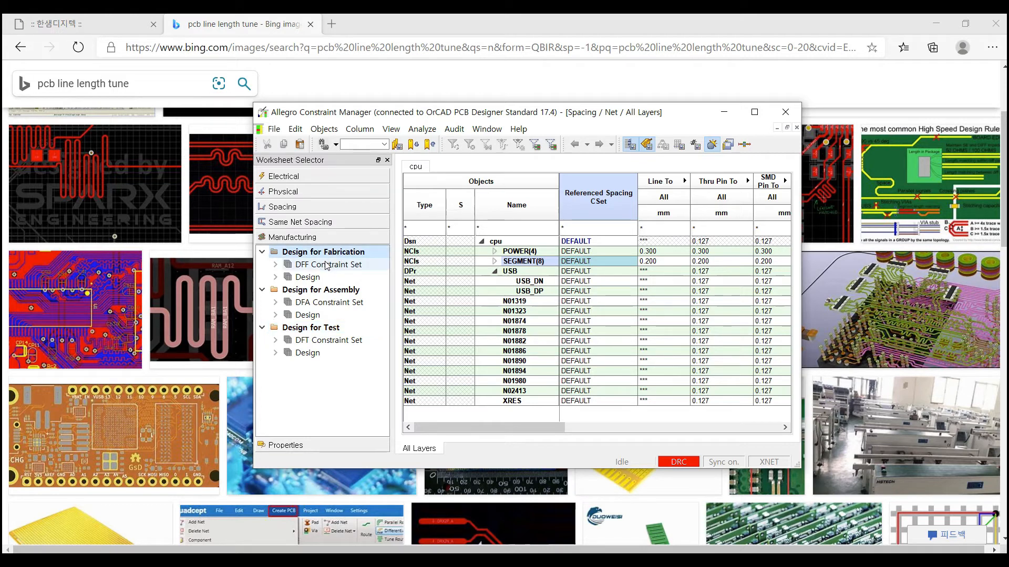
double_click(325, 265)
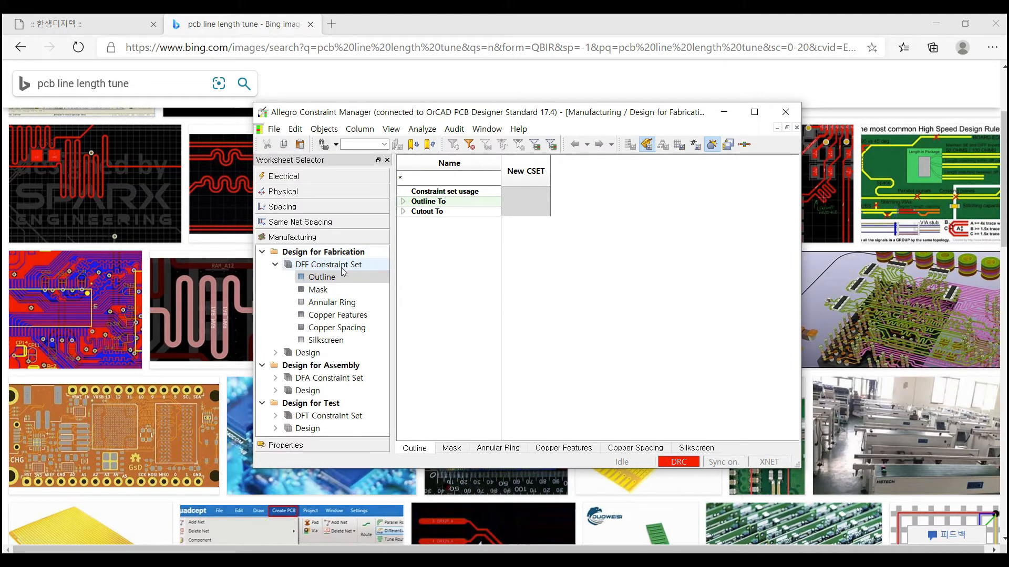
- Review the DFF Mask and Annular Ring constraint worksheets, scrolling across their columns
click(323, 291)
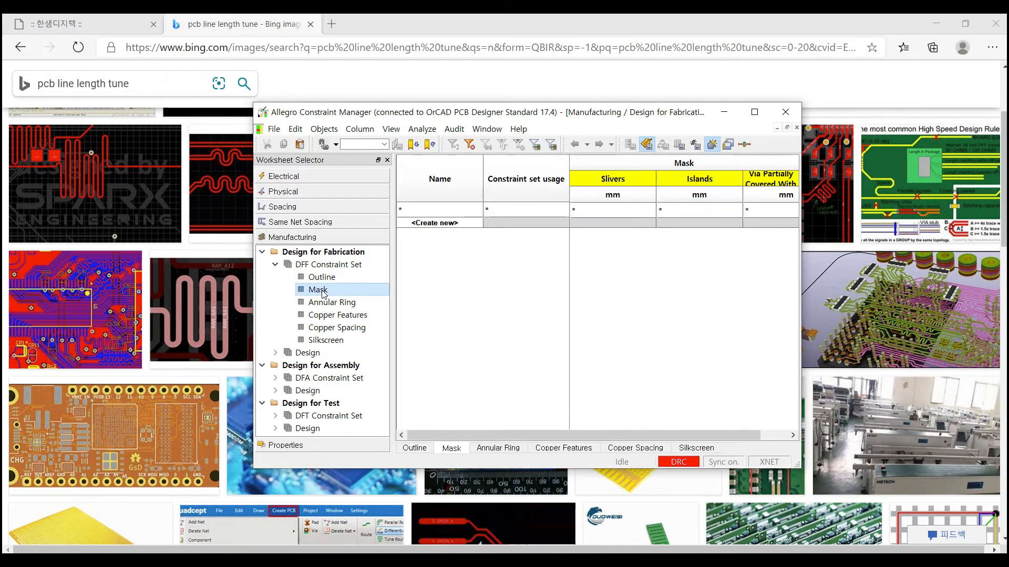
click(326, 278)
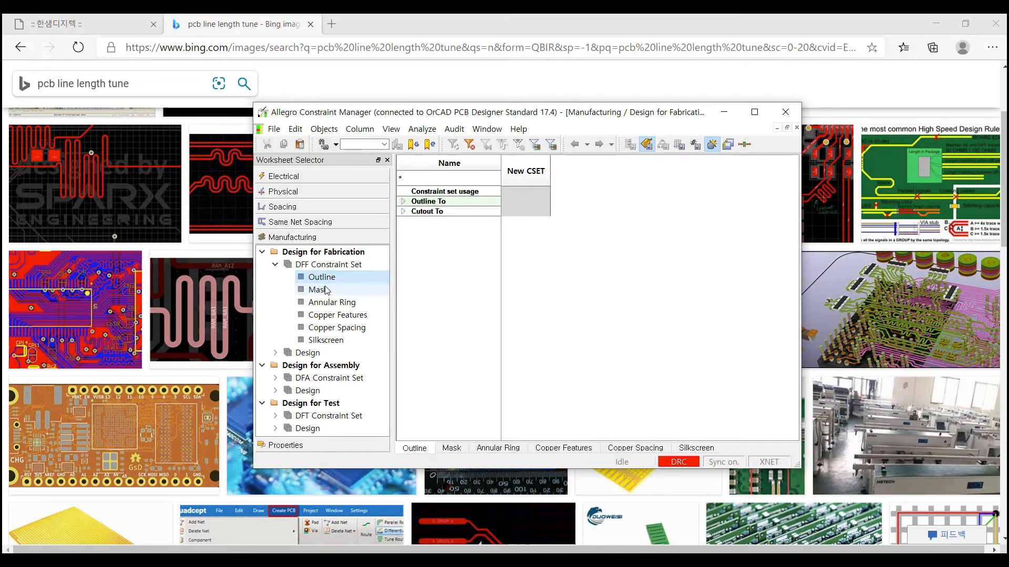
click(325, 291)
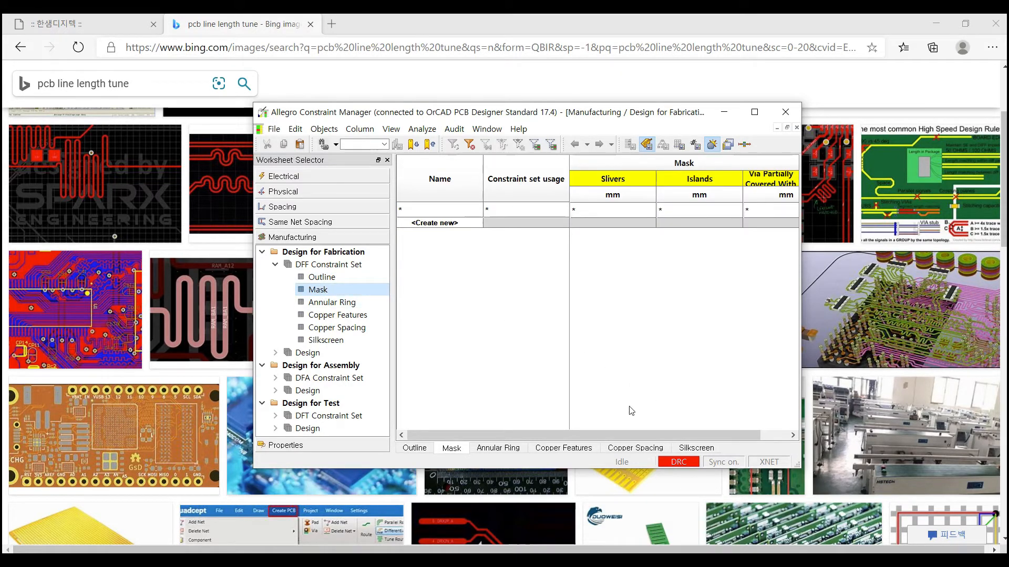
drag(599, 436, 590, 415)
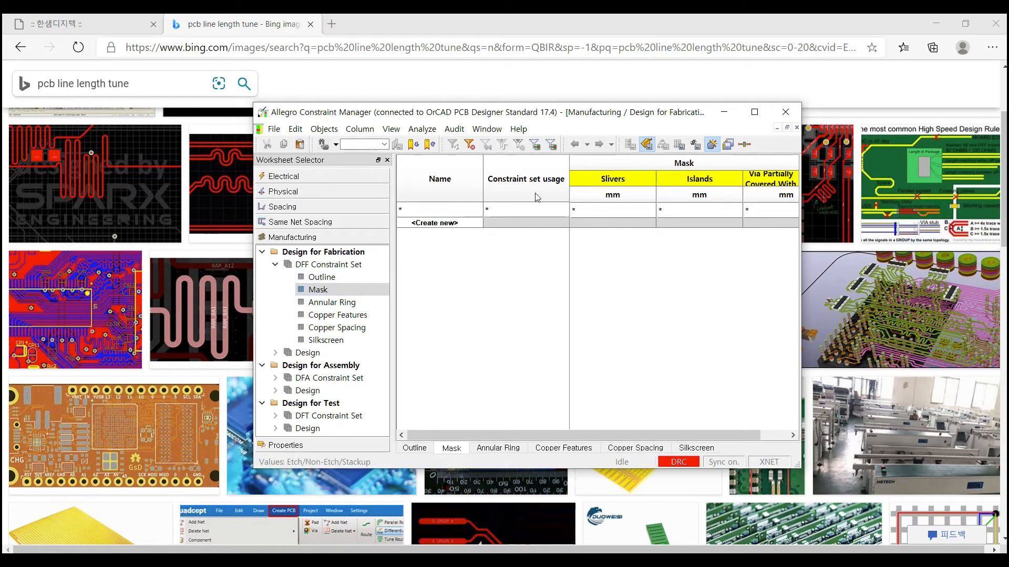
click(342, 303)
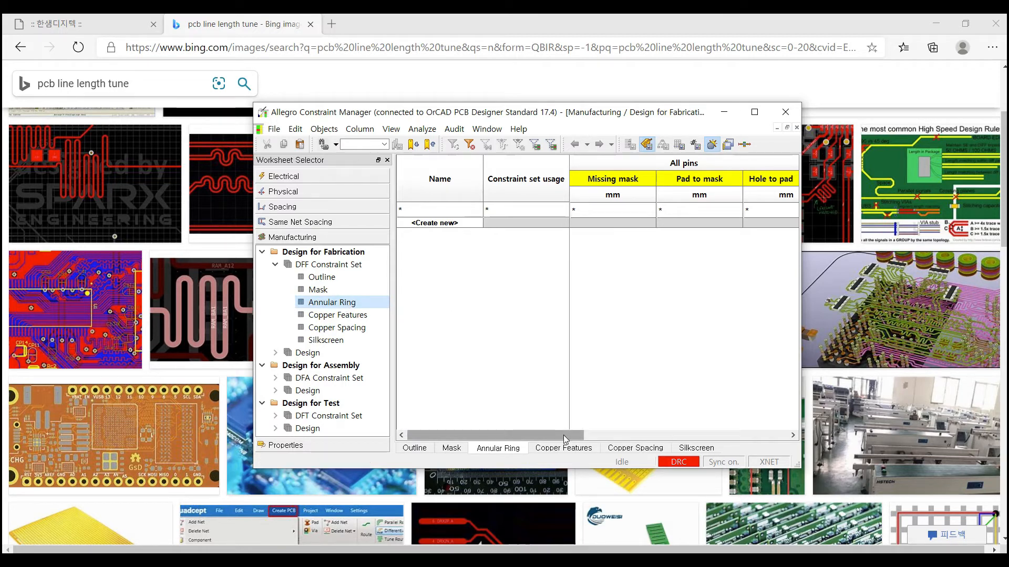
drag(565, 439, 583, 440)
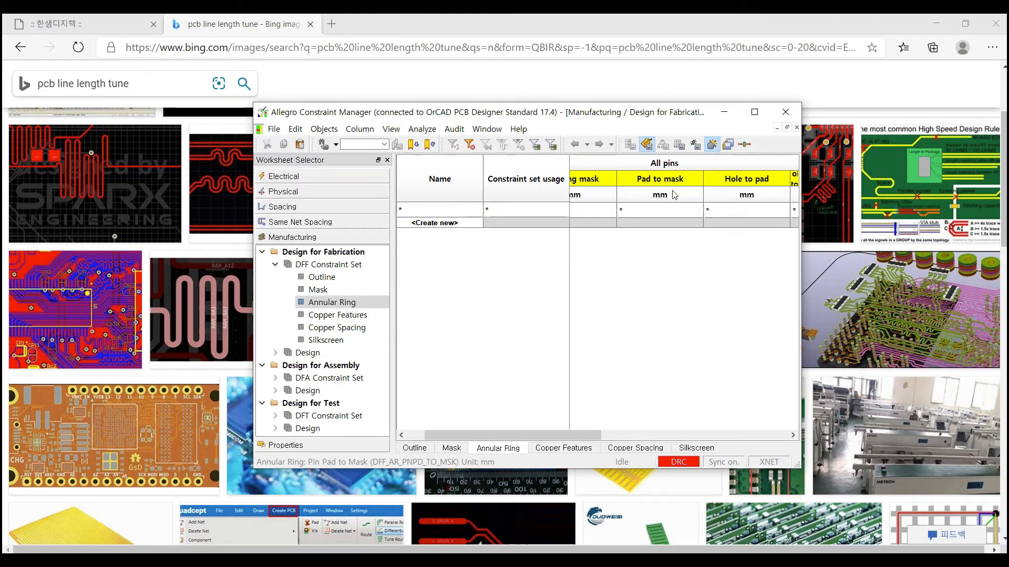
drag(587, 439, 536, 434)
- Review the Copper Features, Copper Spacing and Silkscreen fabrication constraints
click(357, 316)
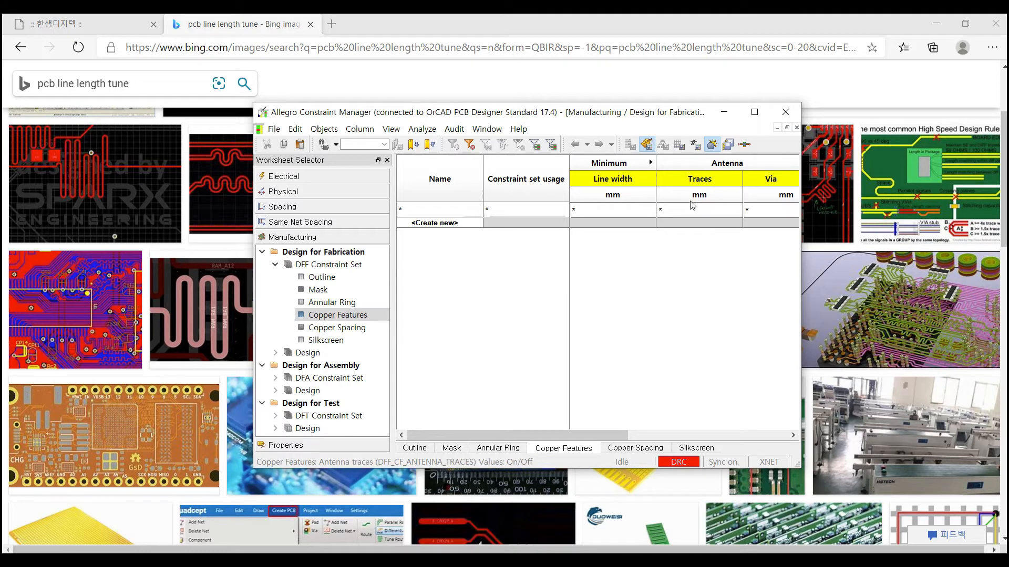
click(336, 329)
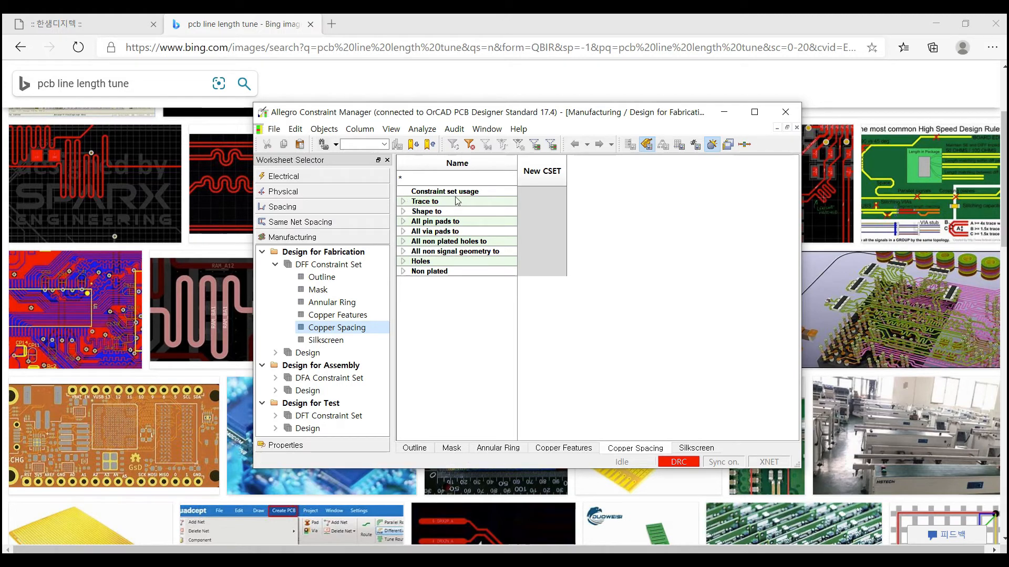
click(321, 341)
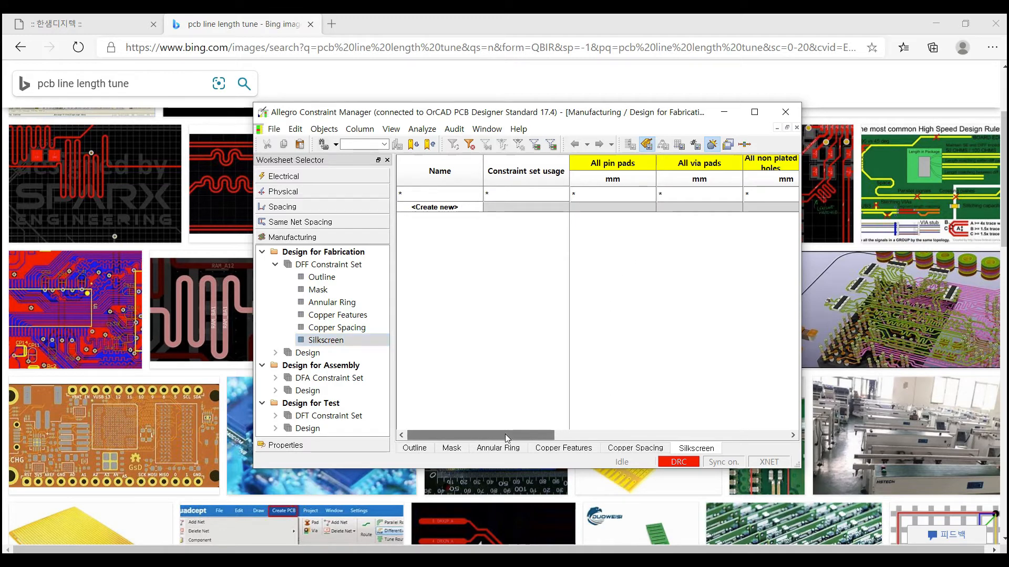
mouse_move(506, 435)
mouse_down()
mouse_move(720, 434)
mouse_move(497, 434)
mouse_up()
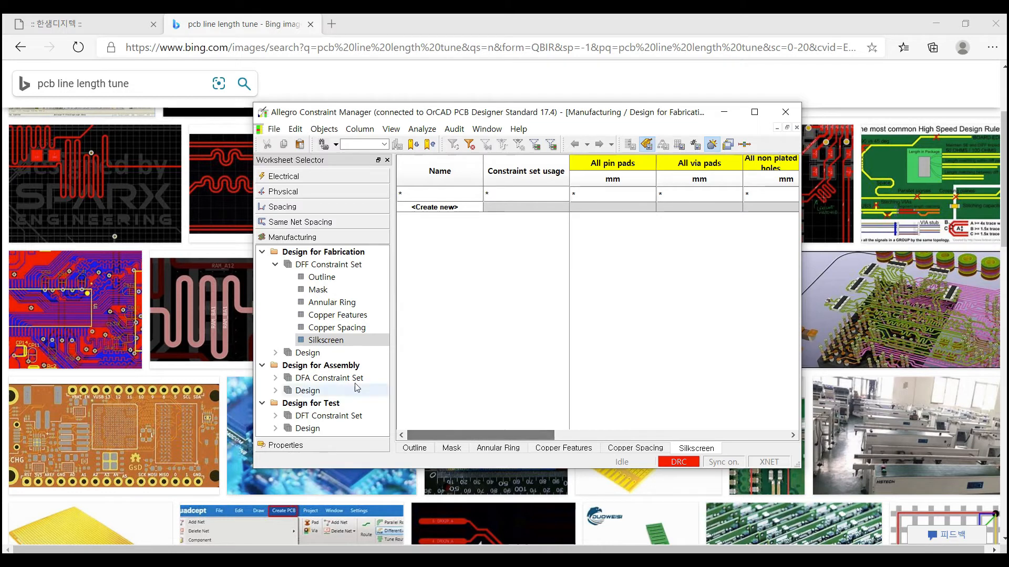
- Collapse DFF and view the DFA PkgToPkg Spacing and Spacing worksheets
click(276, 264)
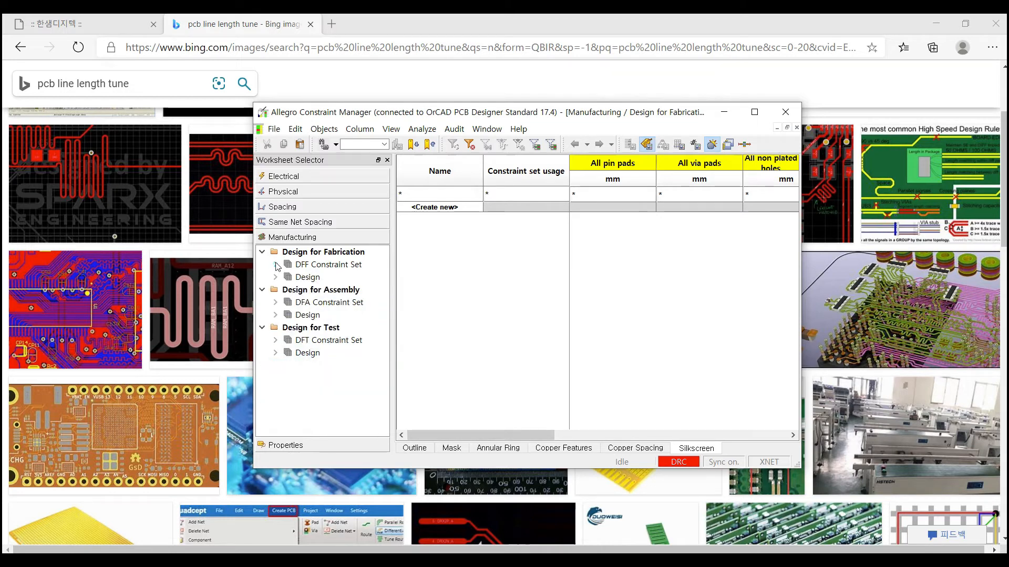
click(275, 303)
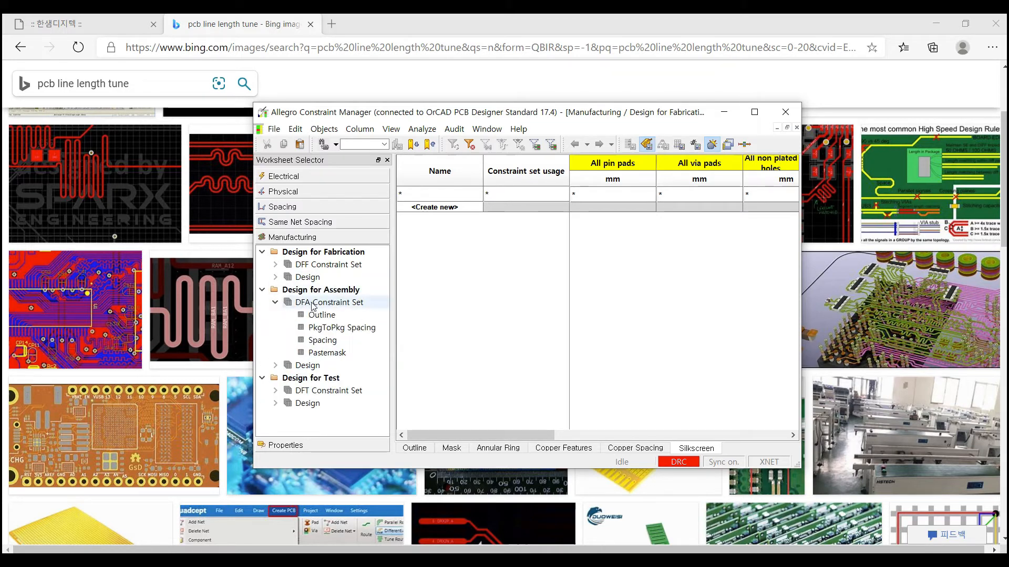
click(333, 329)
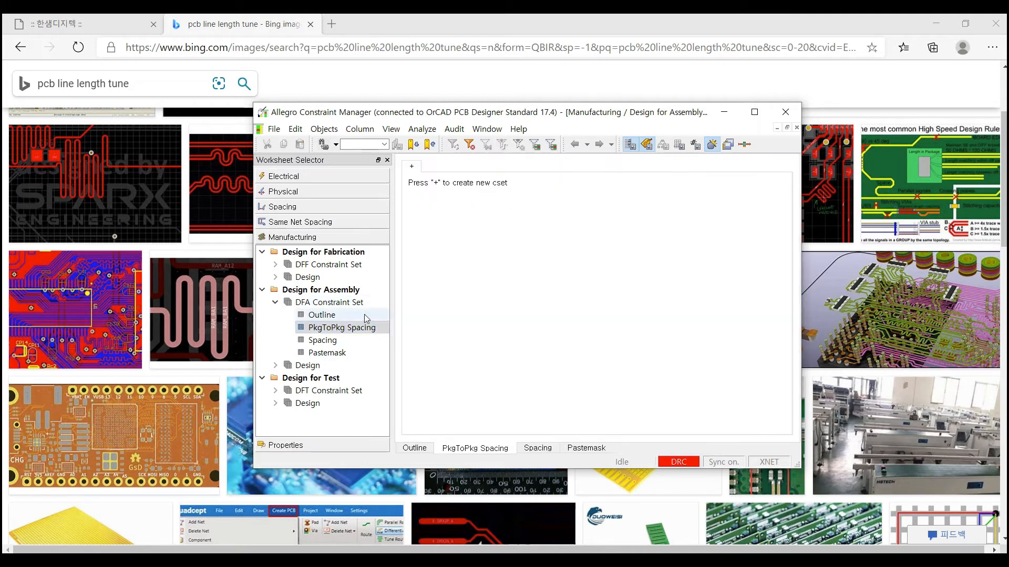
click(326, 341)
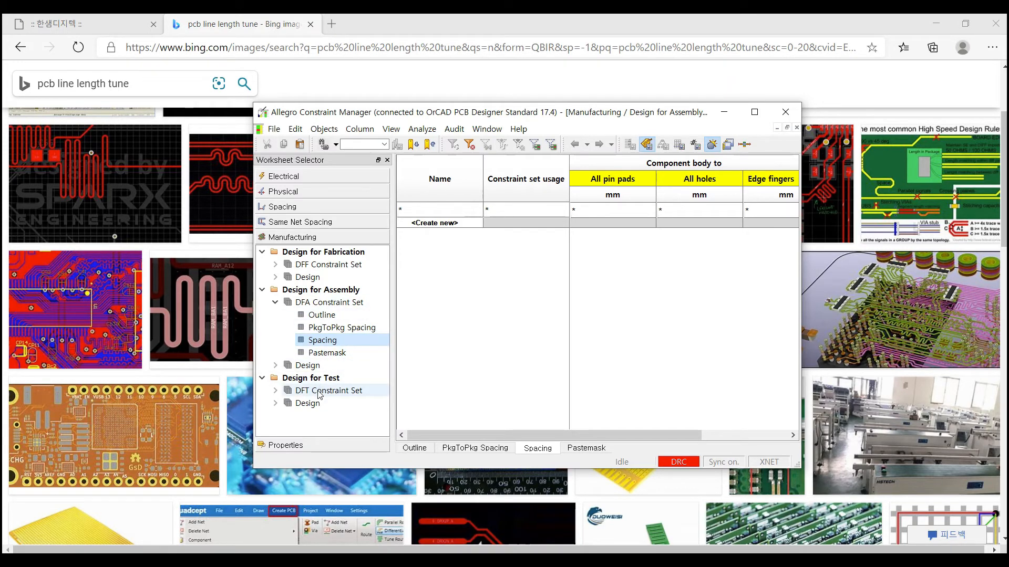
- View the DFT Outline constraints, then collapse DFT and show the Properties categories
click(275, 302)
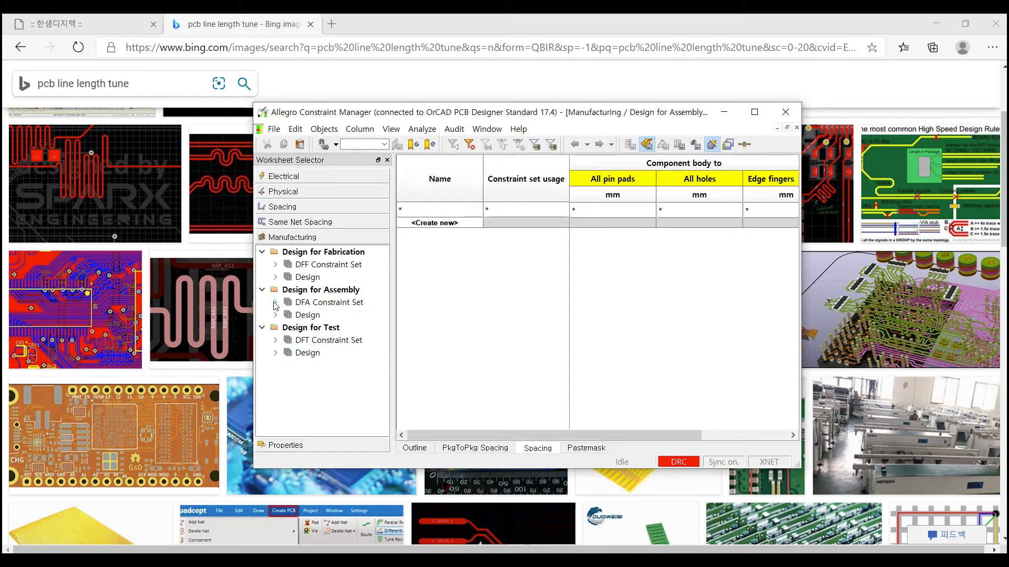
double_click(324, 341)
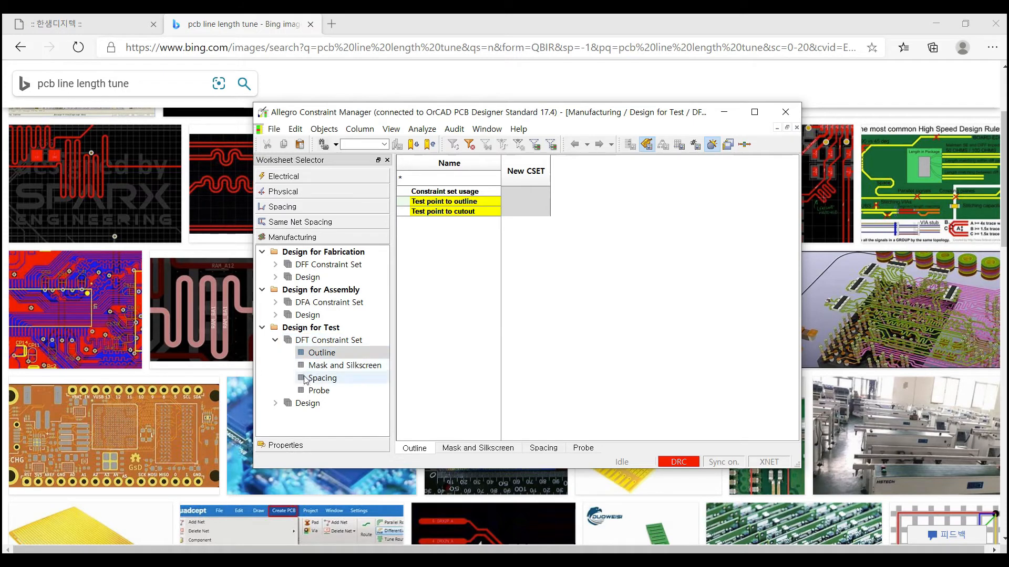
click(276, 341)
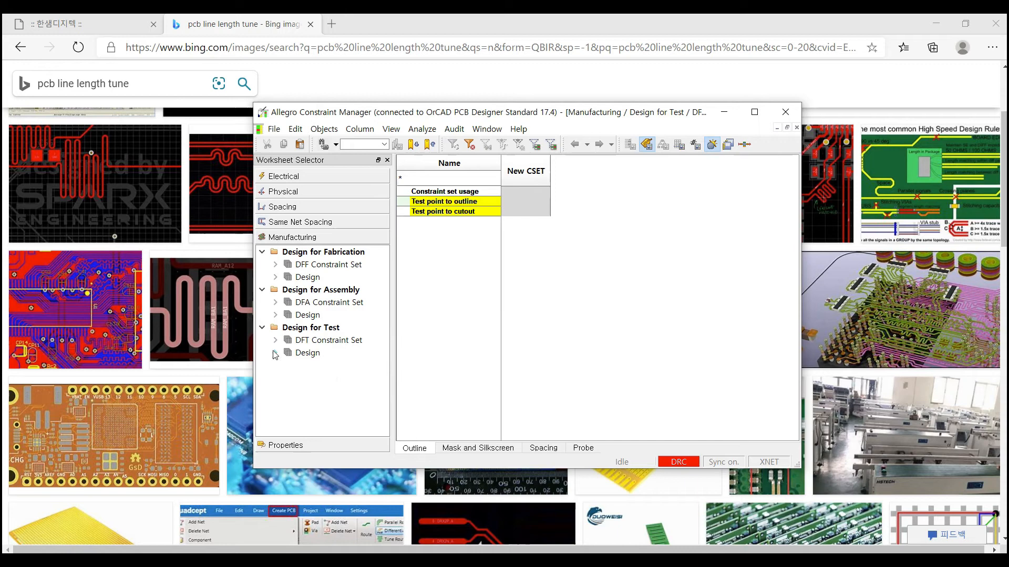
click(301, 445)
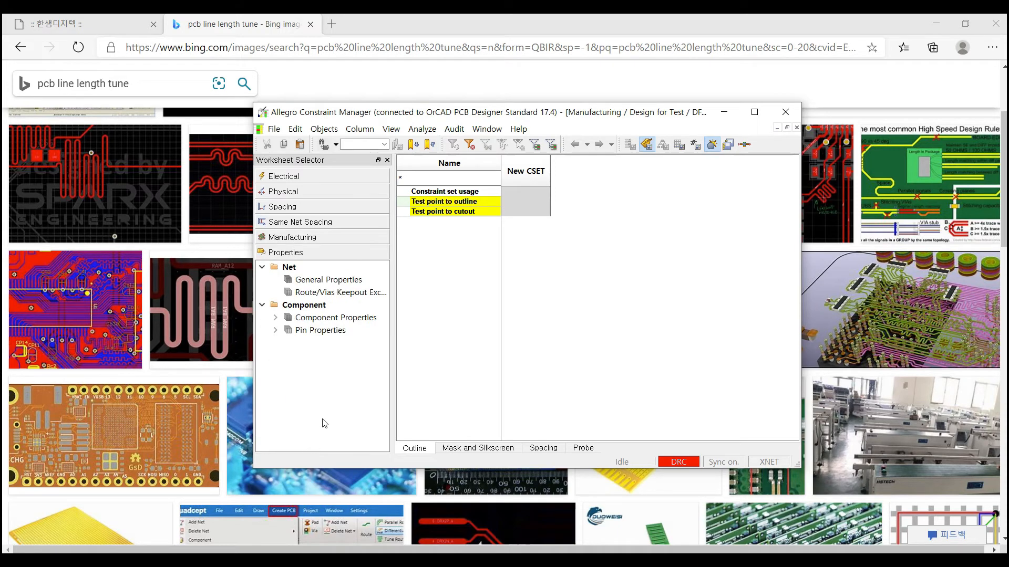
- View Net General Properties, toggle GND's No Rat on and back off, then close Constraint Manager
click(334, 281)
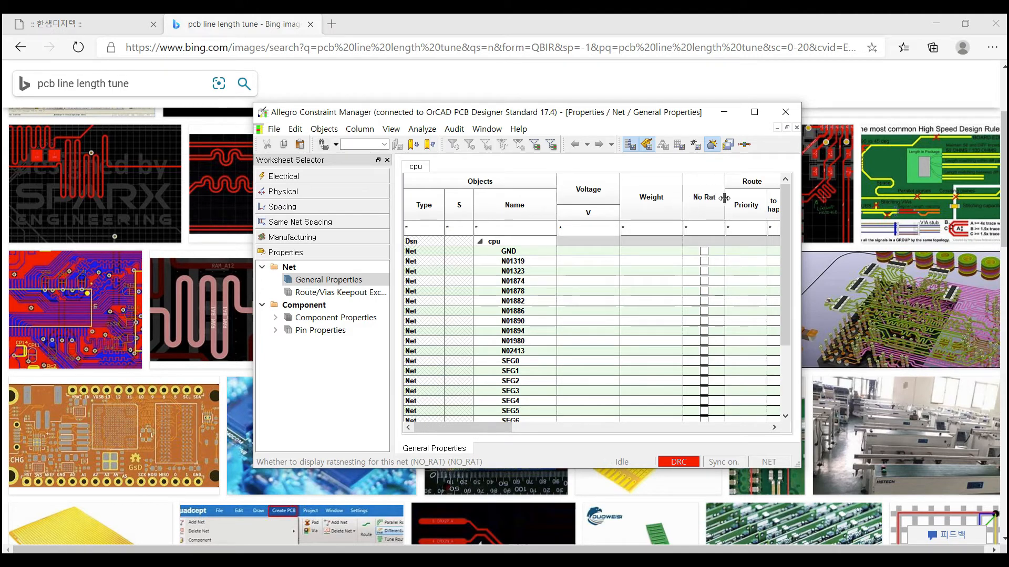
click(704, 252)
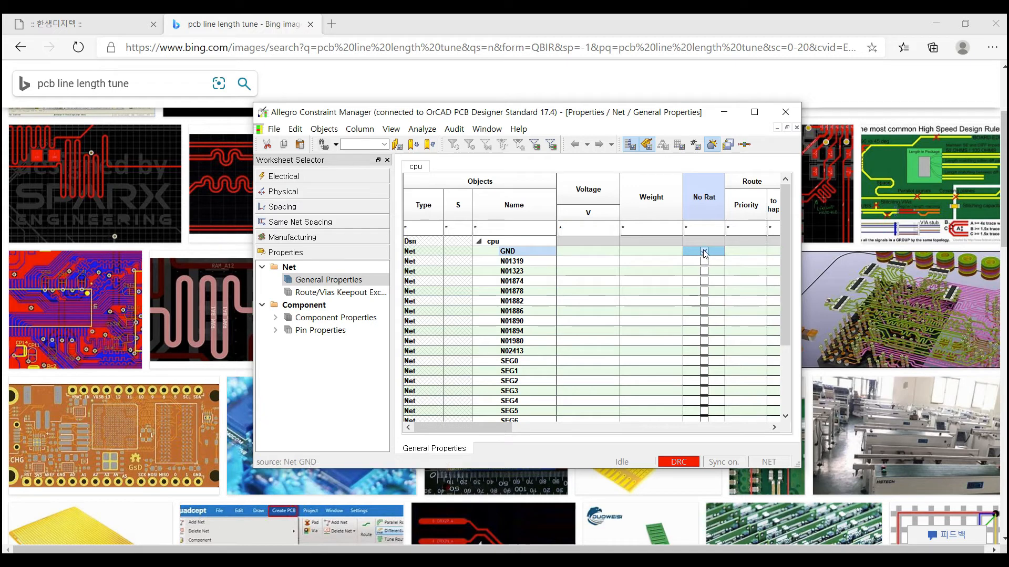
click(704, 252)
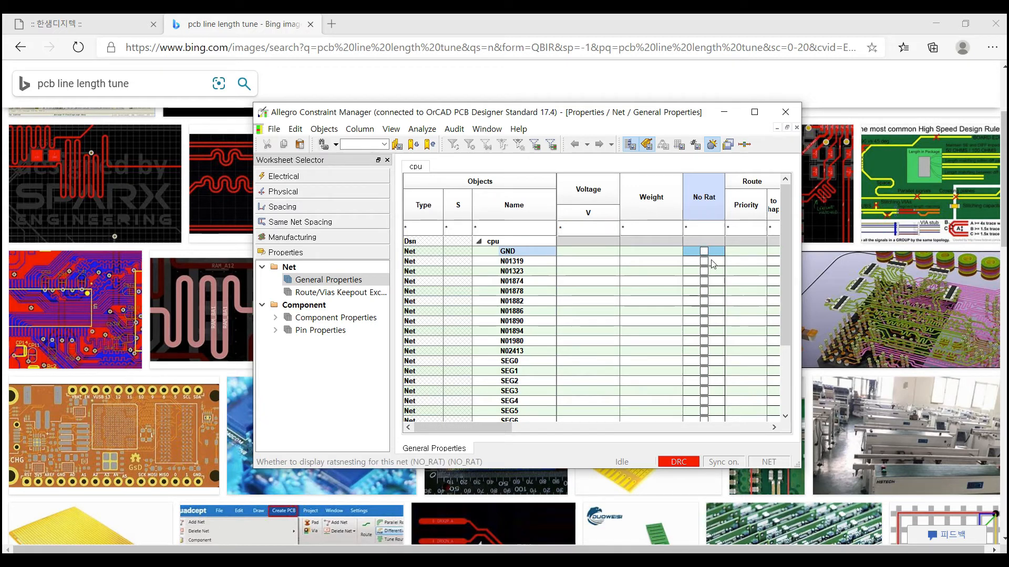
click(785, 112)
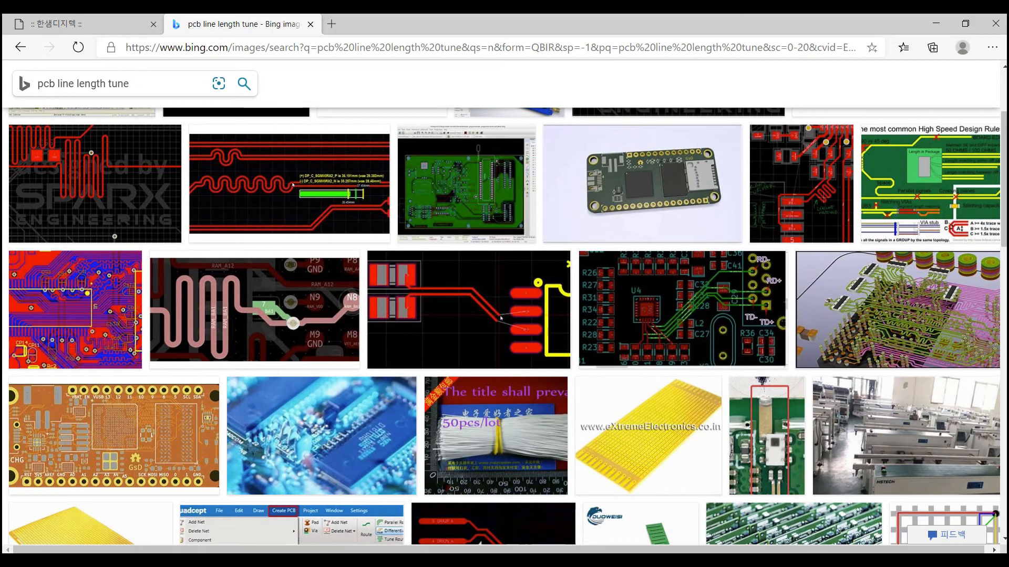
- Zoom Fit and zoom out on the cpu board, then try a zoom stroke and dismiss the context menu
click(462, 561)
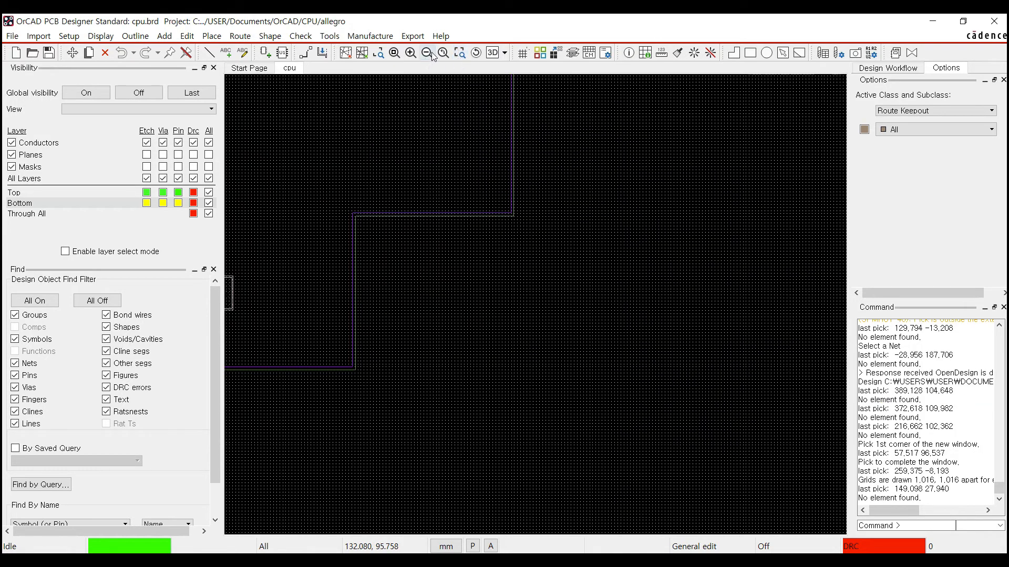
click(394, 53)
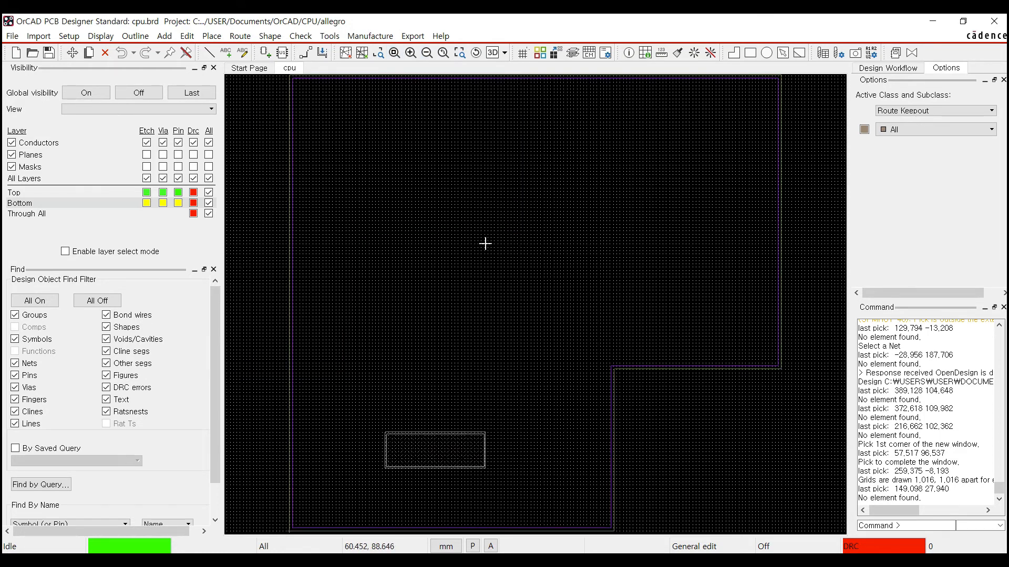
click(427, 53)
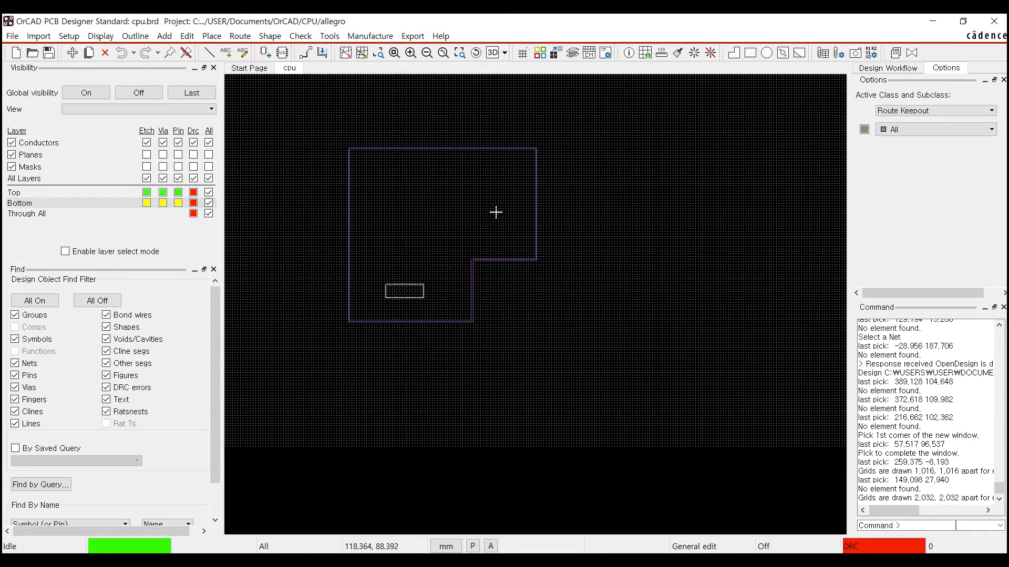
mouse_move(394, 175)
right_down()
mouse_move(433, 264)
mouse_move(579, 300)
right_up()
right_click(434, 206)
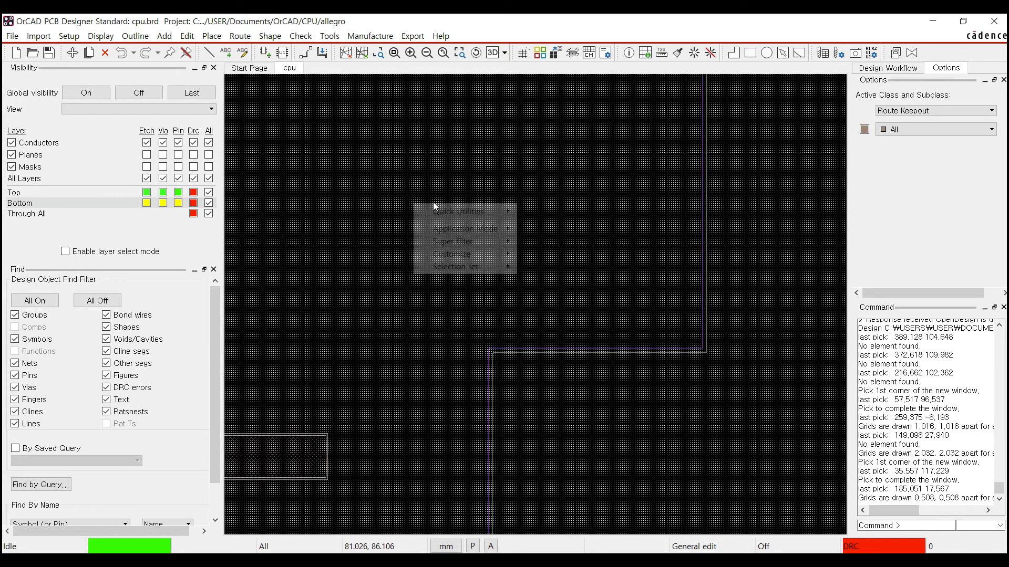
click(562, 316)
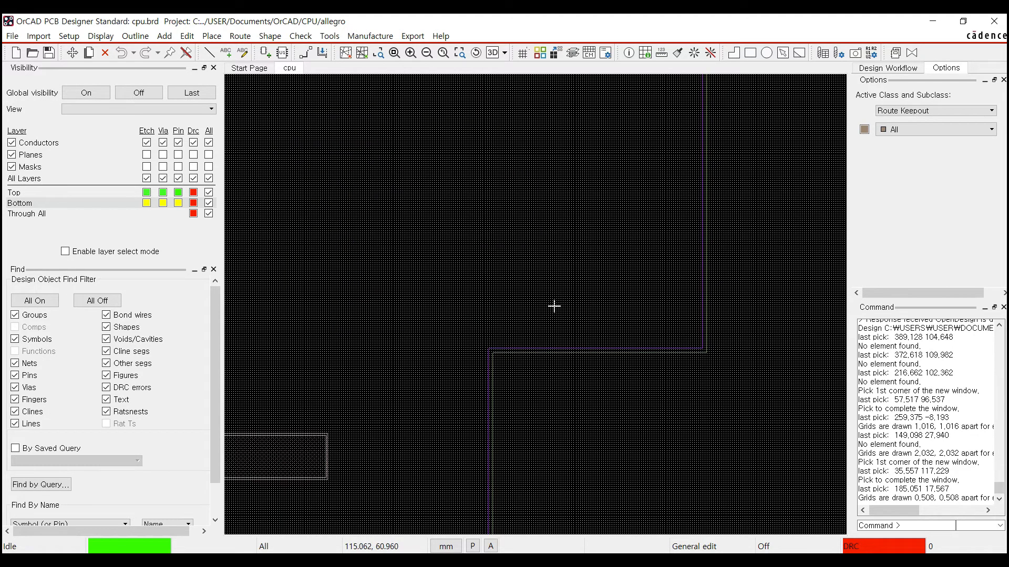
right_click(445, 208)
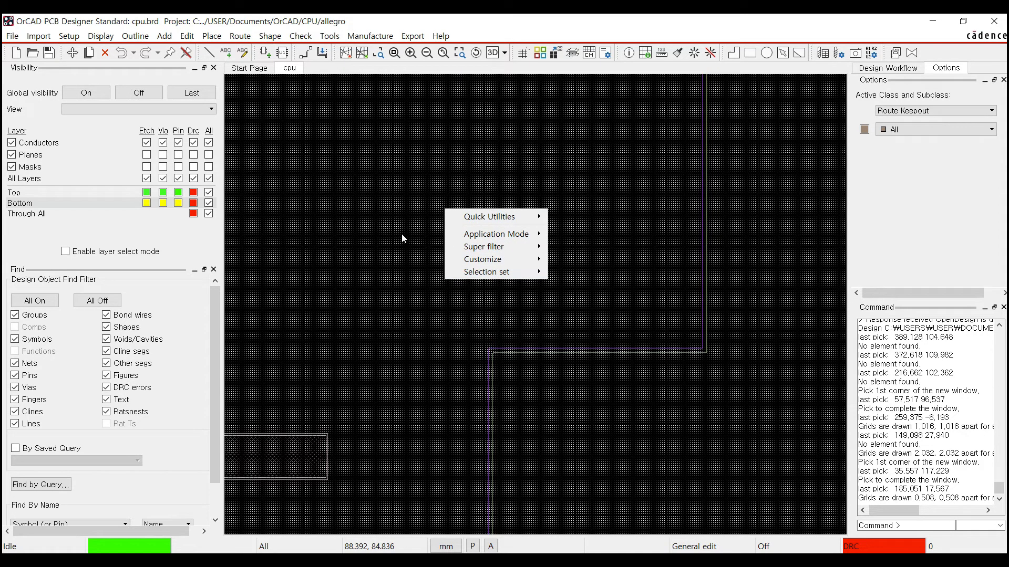
click(515, 378)
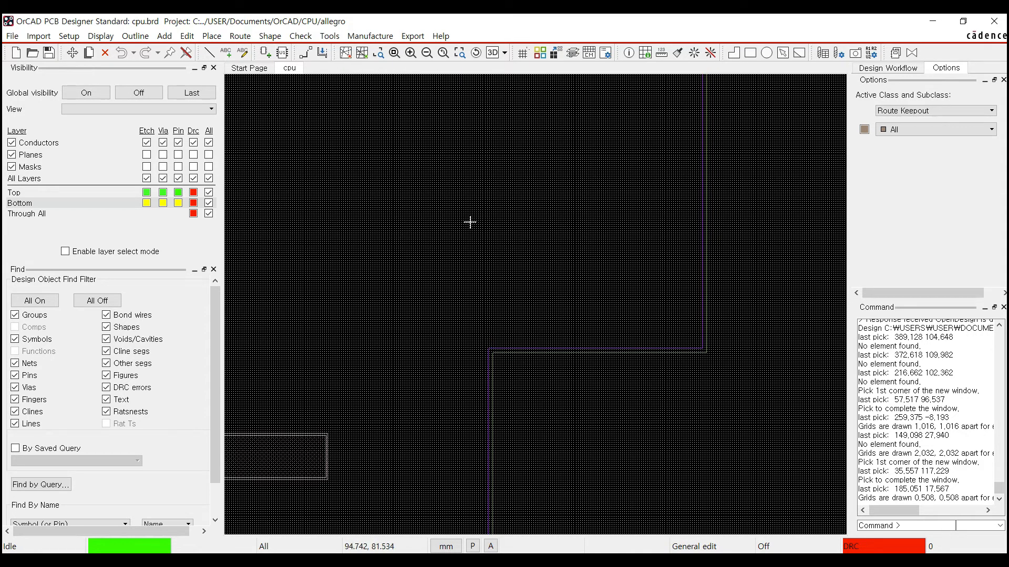
- Window-zoom into the board with two corner points, then Zoom Fit and zoom out again
click(414, 203)
click(574, 315)
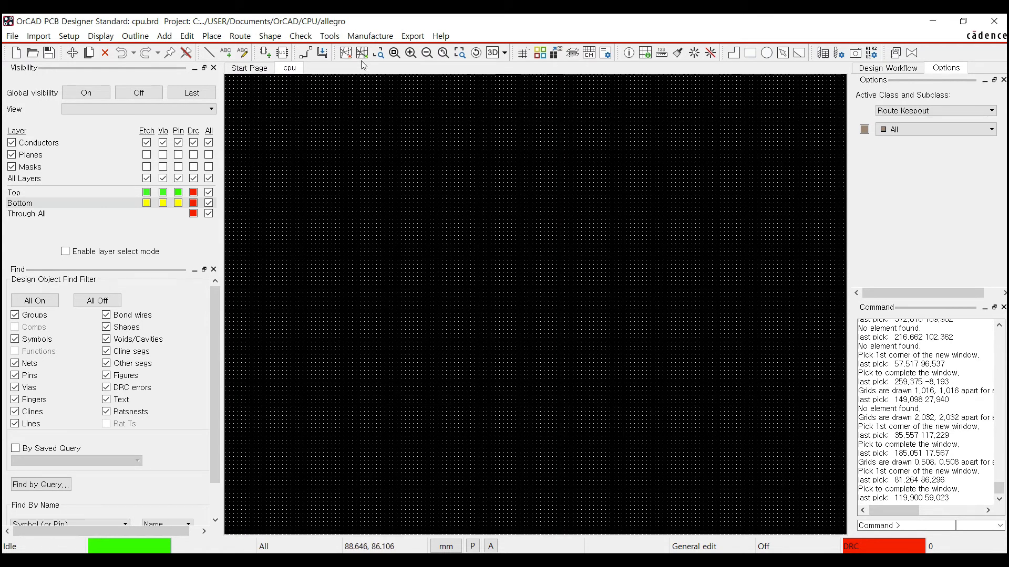
click(395, 53)
click(428, 54)
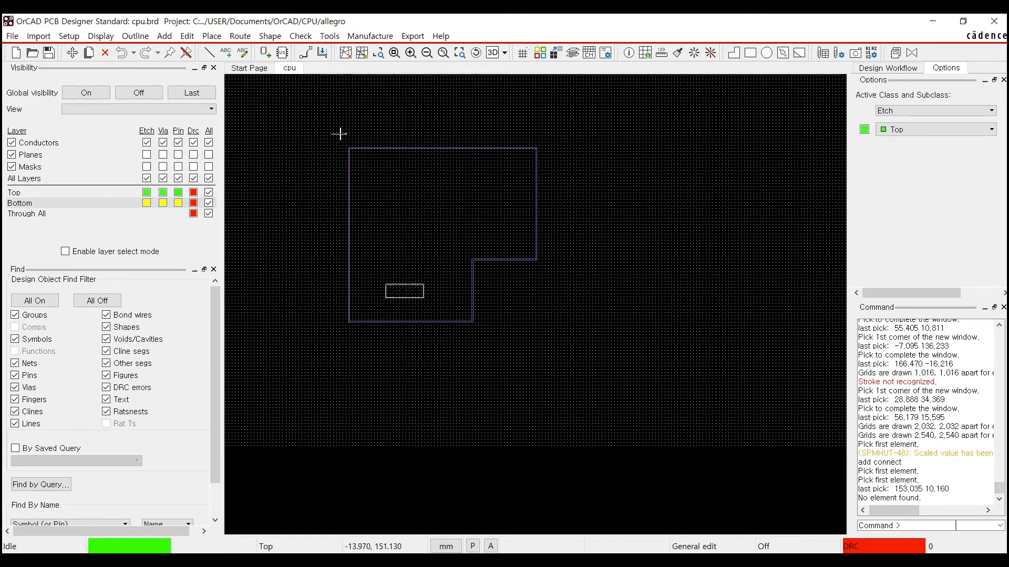
- Draw Z strokes to zoom into the board and U strokes to zoom back out
mouse_move(332, 134)
right_down()
mouse_move(547, 125)
mouse_move(326, 336)
mouse_move(546, 333)
right_up()
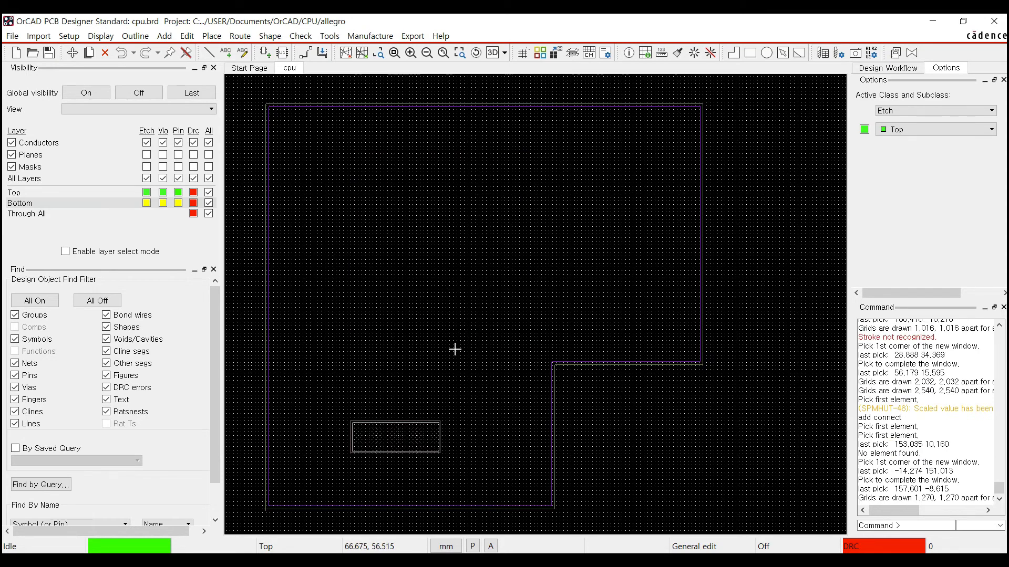
mouse_move(357, 413)
right_down()
mouse_move(414, 412)
mouse_move(361, 463)
mouse_move(417, 466)
right_up()
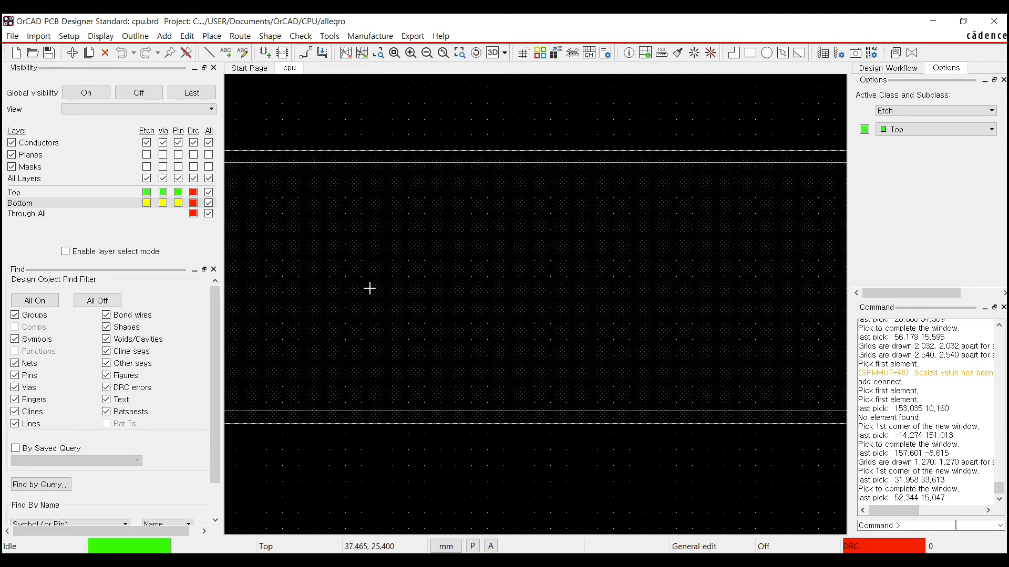
mouse_move(331, 195)
right_down()
mouse_move(354, 252)
mouse_move(432, 254)
mouse_move(567, 194)
right_up()
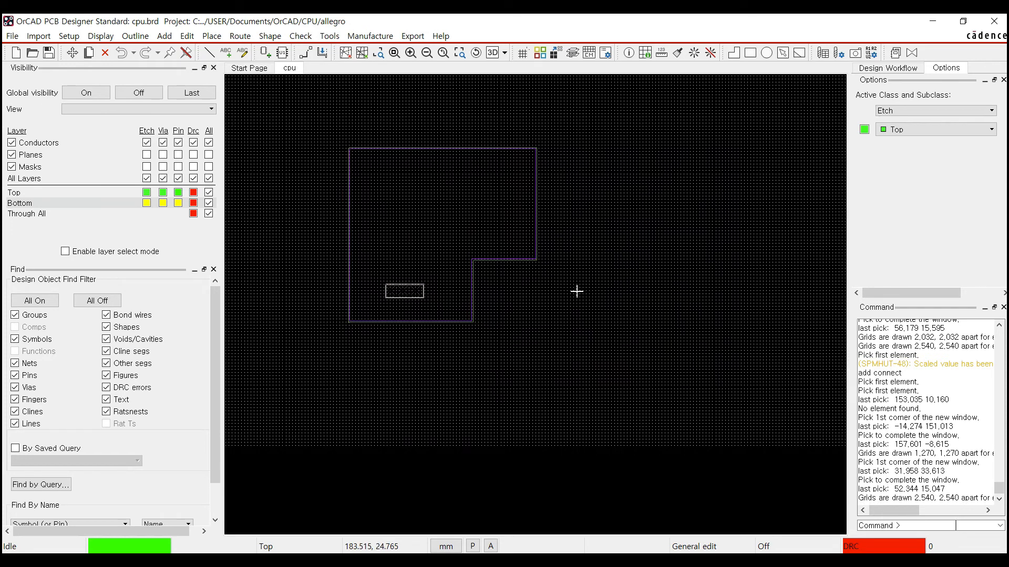
mouse_move(387, 238)
right_down()
mouse_move(430, 250)
mouse_move(432, 301)
right_up()
mouse_move(353, 308)
right_down()
mouse_move(475, 358)
mouse_move(540, 313)
right_up()
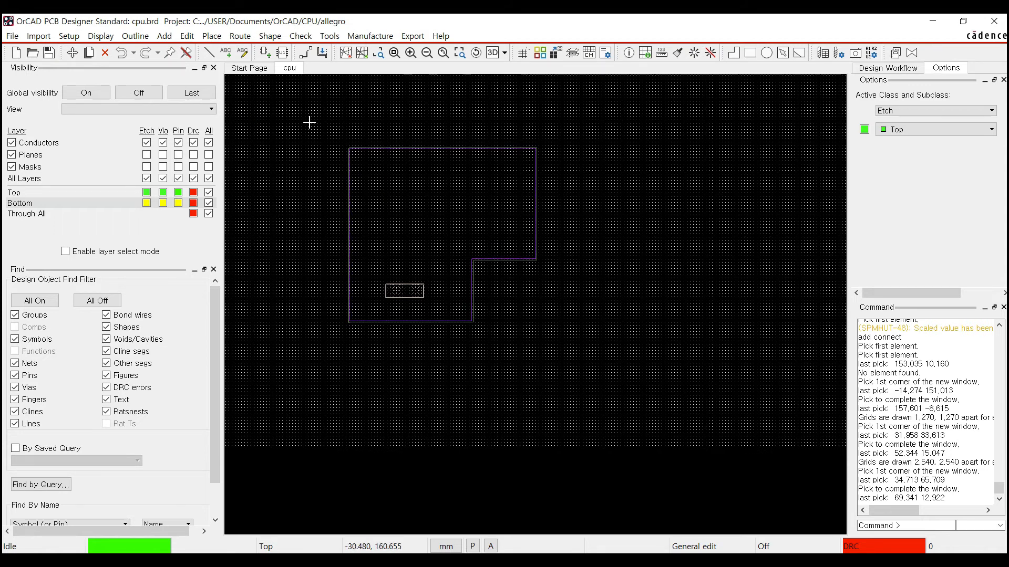
click(240, 35)
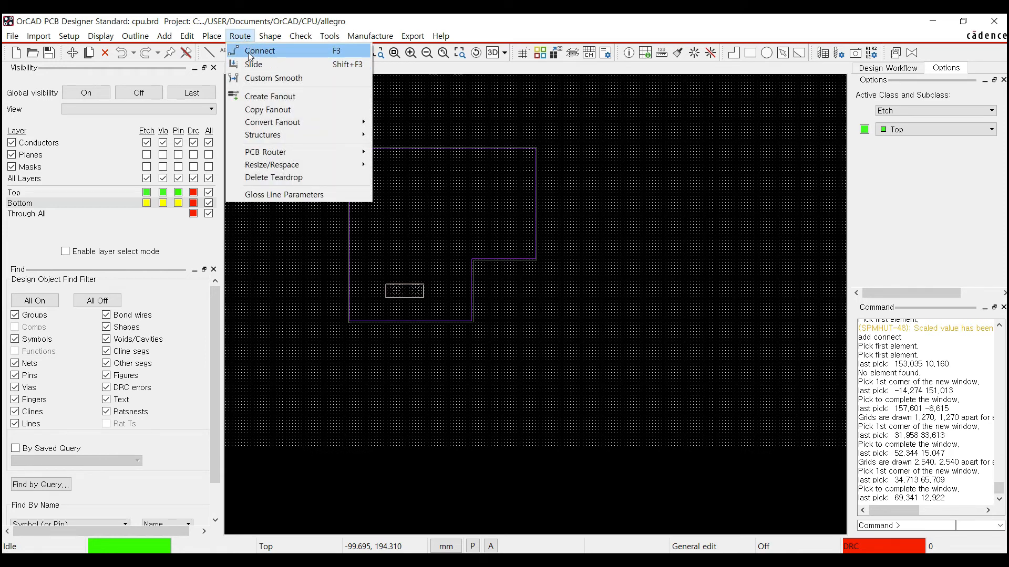
- Start add connect from Route > Connect and end it with Done
click(299, 53)
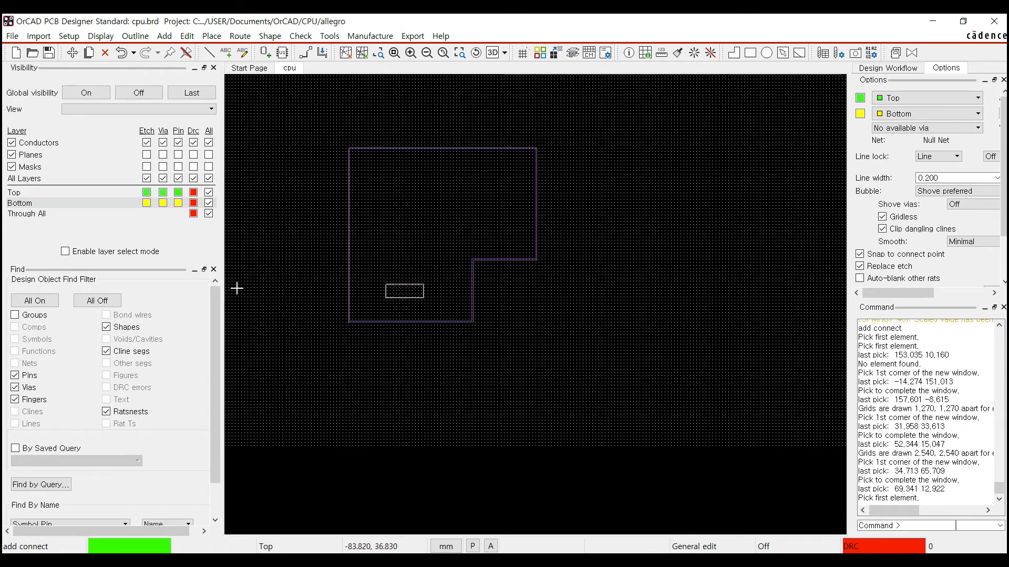
right_click(387, 123)
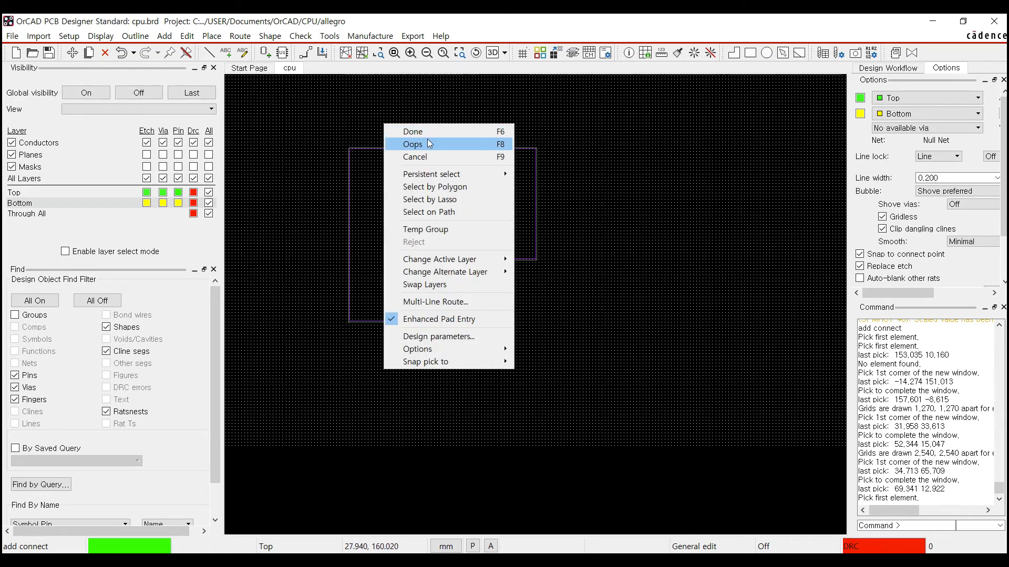
click(412, 130)
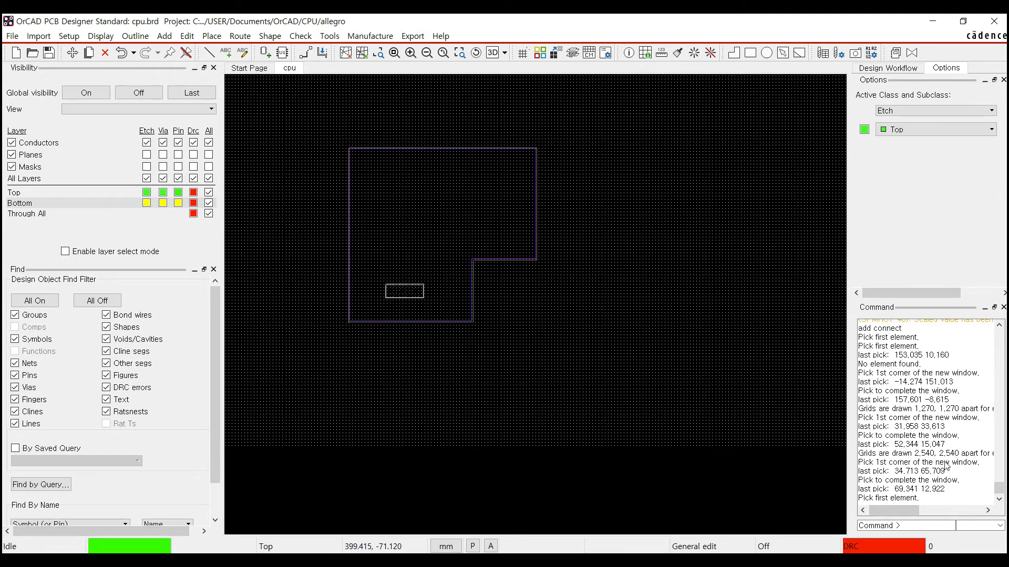
- Run 'add connect' from the command line and end it with Done
text(a)
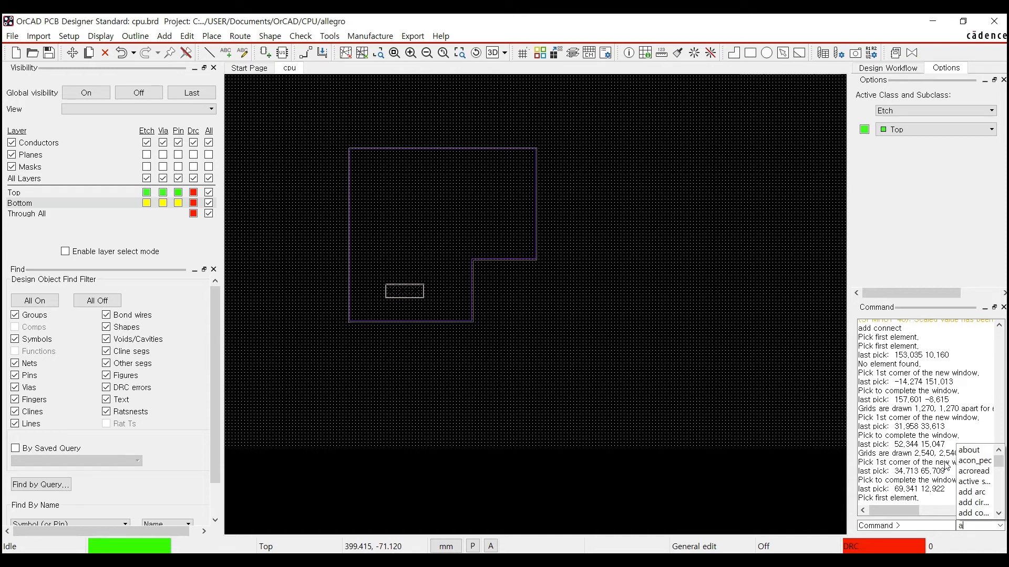
text(dd co)
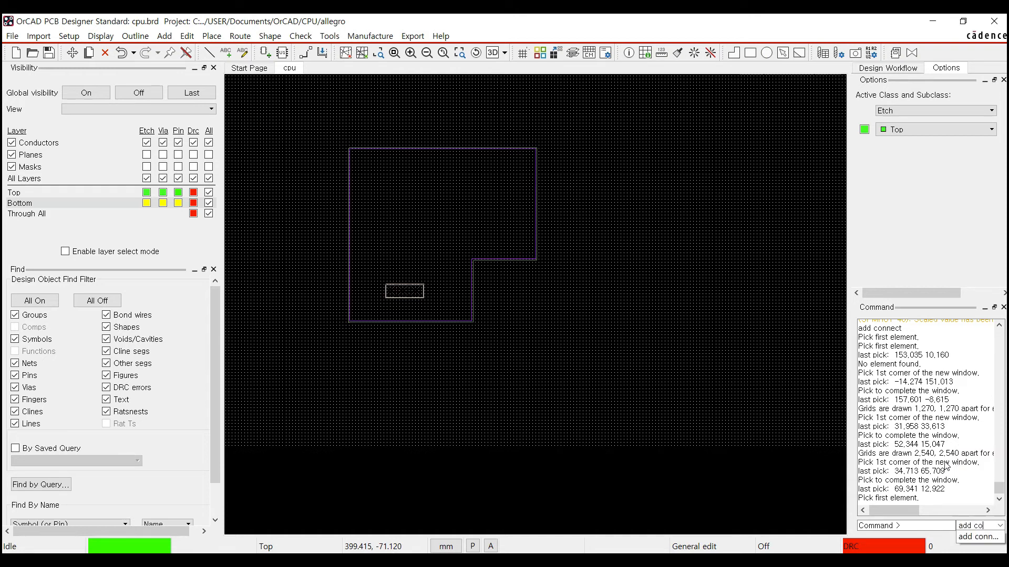
text(nnect)
key(Return)
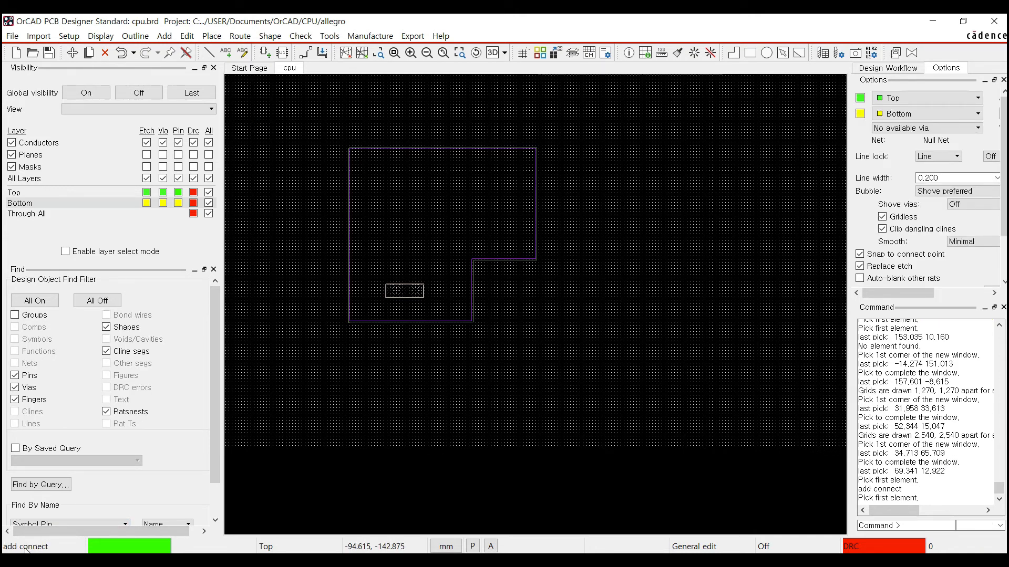
right_click(413, 194)
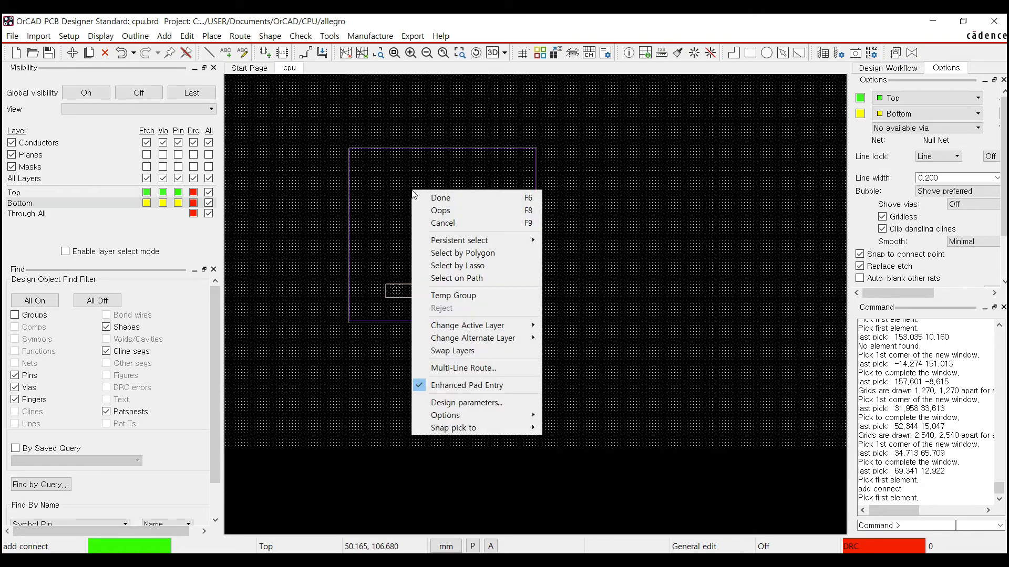
click(415, 197)
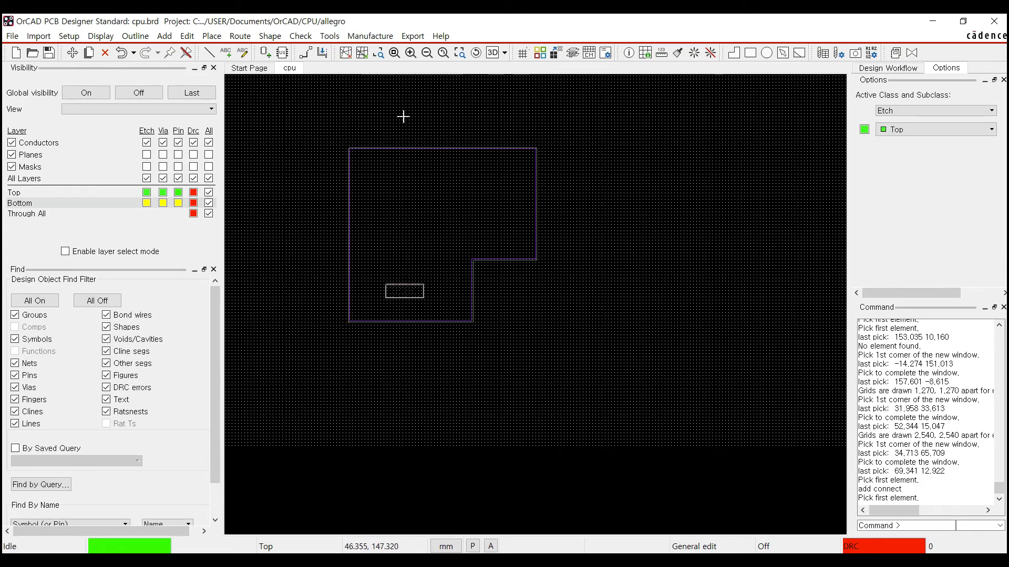
- Launch Tools > More > Stroke Editor and scroll through the existing allegro.strokes gestures
click(330, 37)
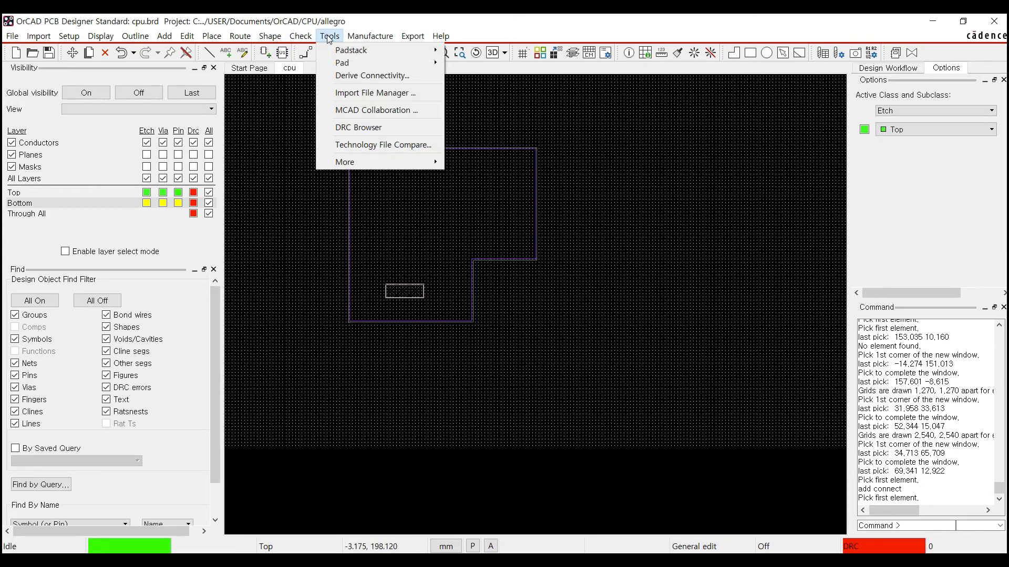
mouse_move(361, 167)
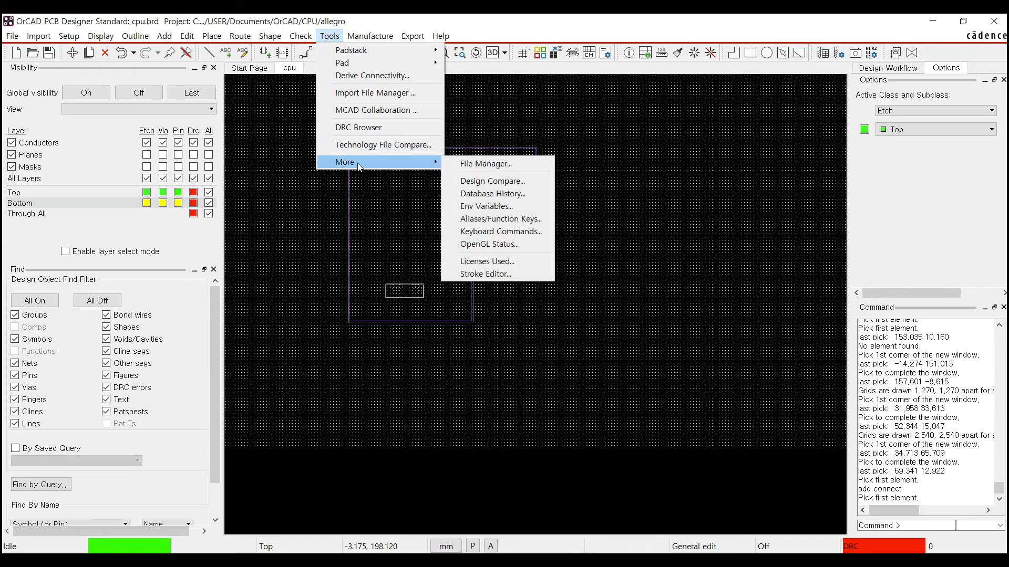
click(479, 275)
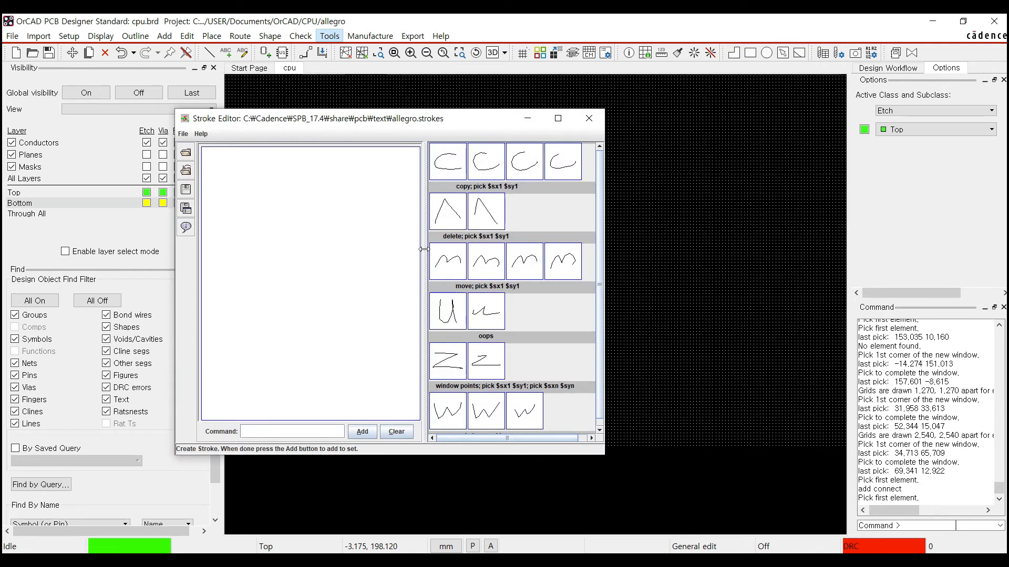
scroll(599, 177, down, 2)
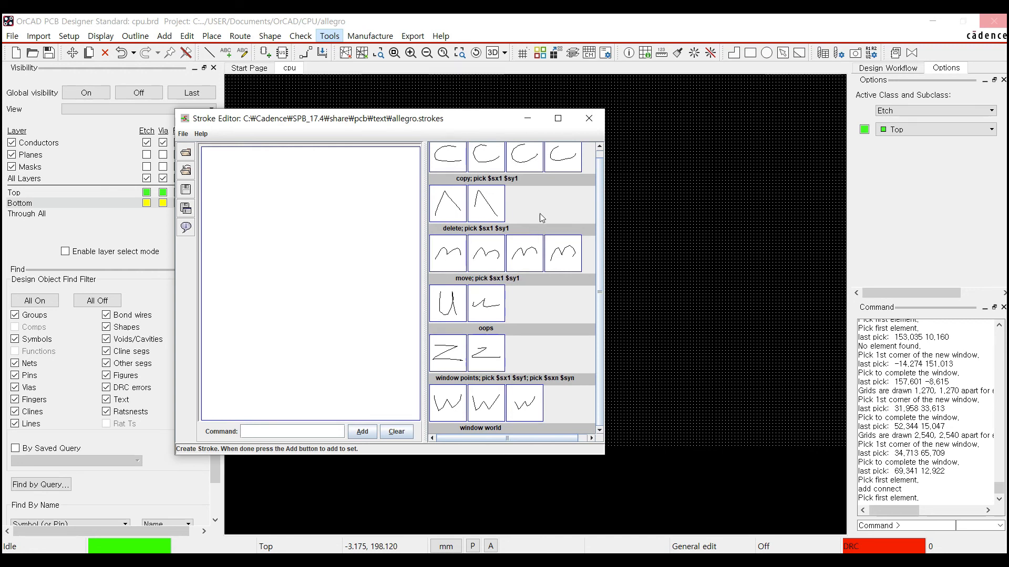
scroll(601, 169, up, 2)
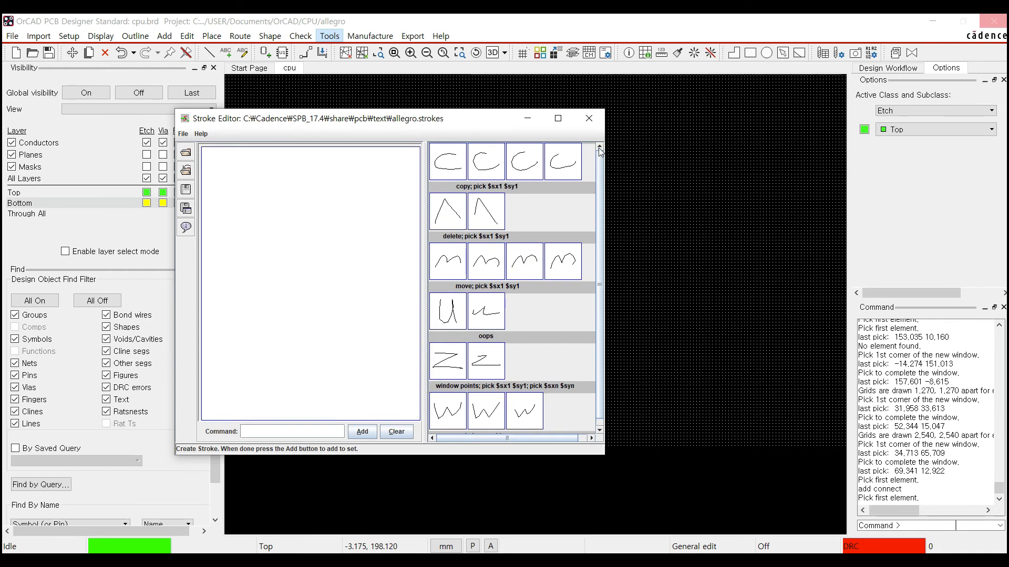
- Define a T-shaped stroke for 'add connect', add it, and save allegro.strokes when closing
click(260, 426)
text(add connect)
mouse_move(222, 210)
mouse_down()
mouse_move(395, 208)
mouse_move(342, 192)
mouse_move(310, 222)
mouse_move(311, 389)
mouse_up()
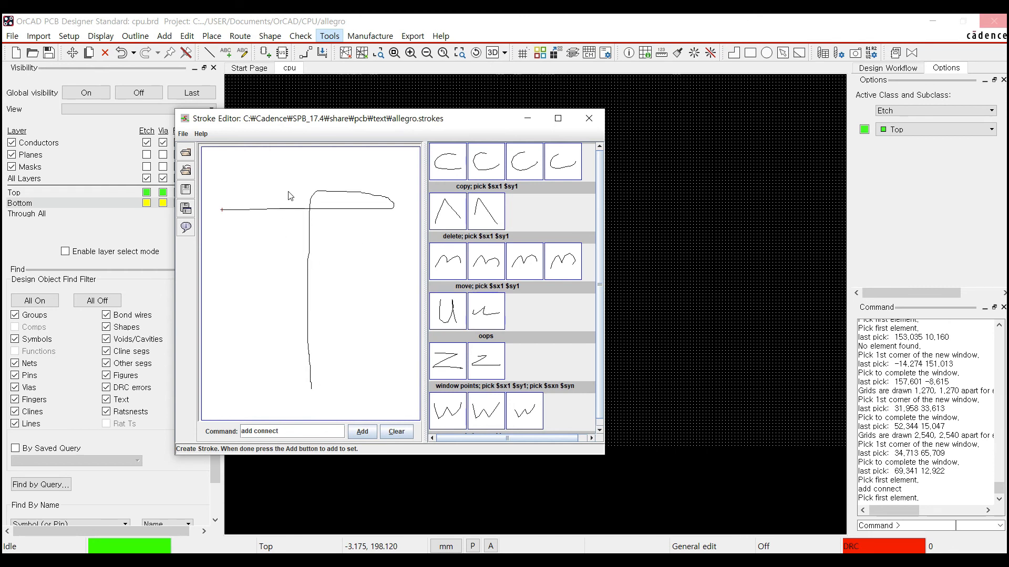
click(363, 431)
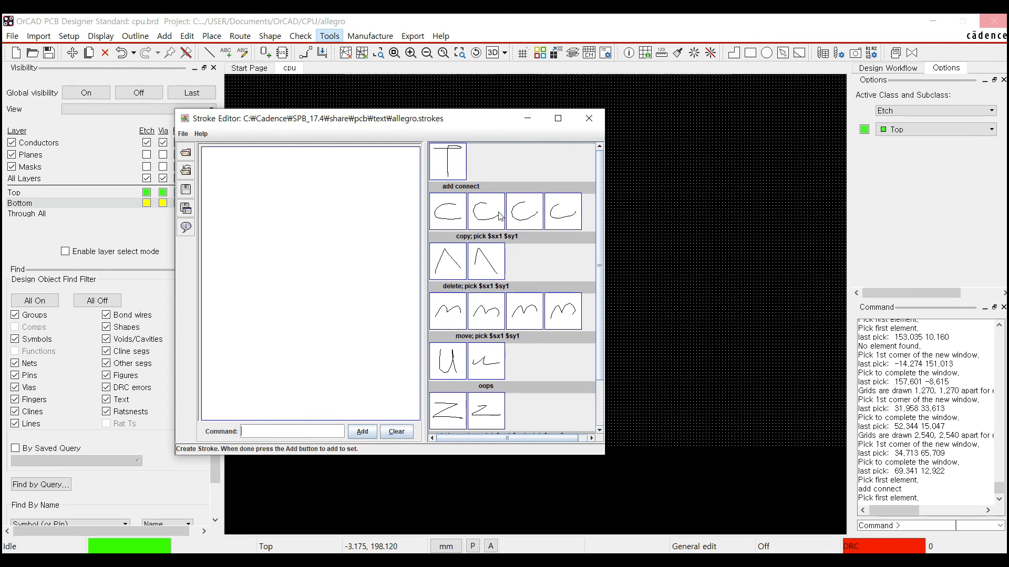
click(589, 119)
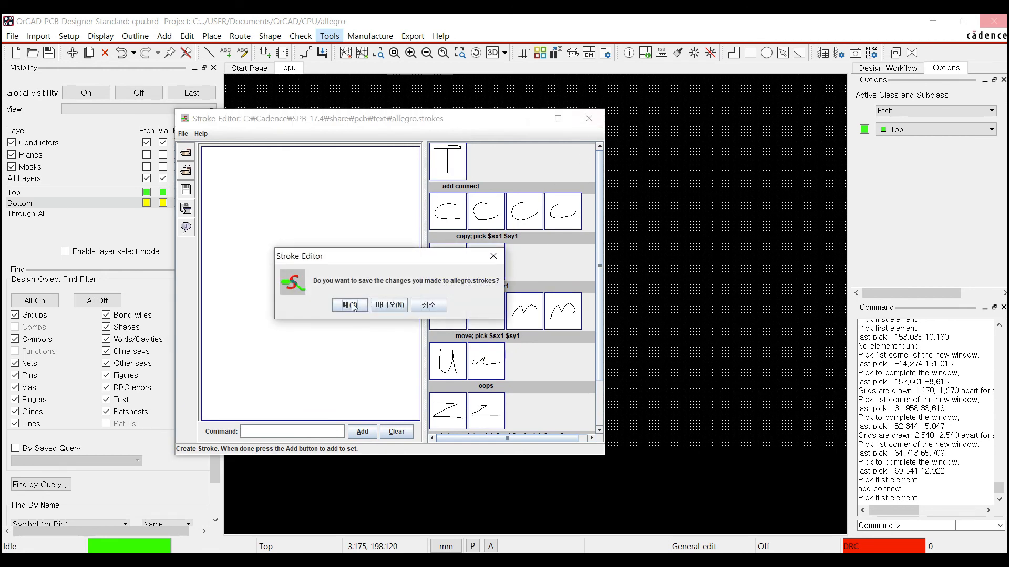
click(350, 305)
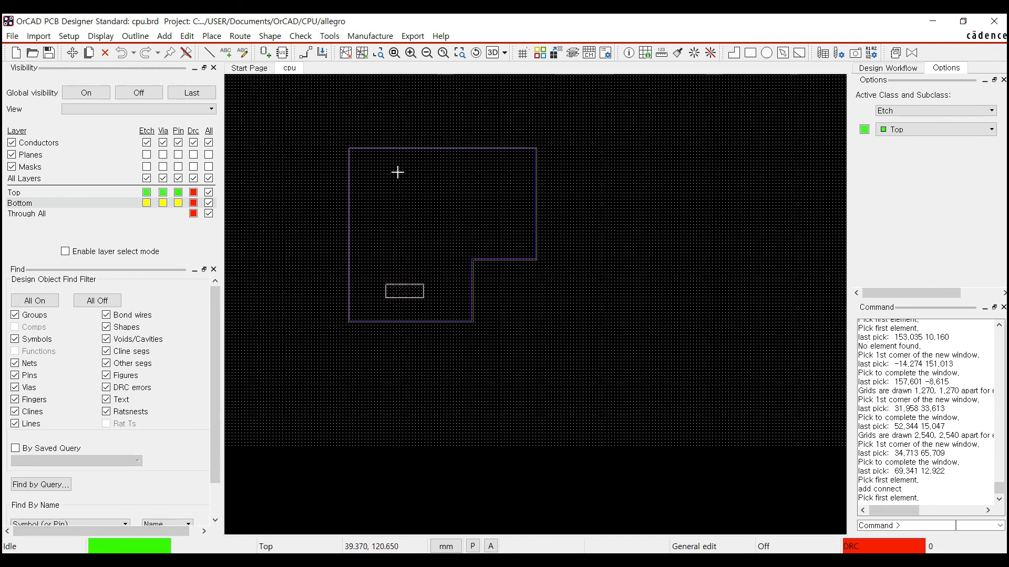
- Draw the T gesture on the cpu.brd canvas to launch add connect routing
mouse_move(372, 172)
right_down()
mouse_move(550, 176)
mouse_move(552, 168)
mouse_move(482, 165)
mouse_move(479, 353)
right_up()
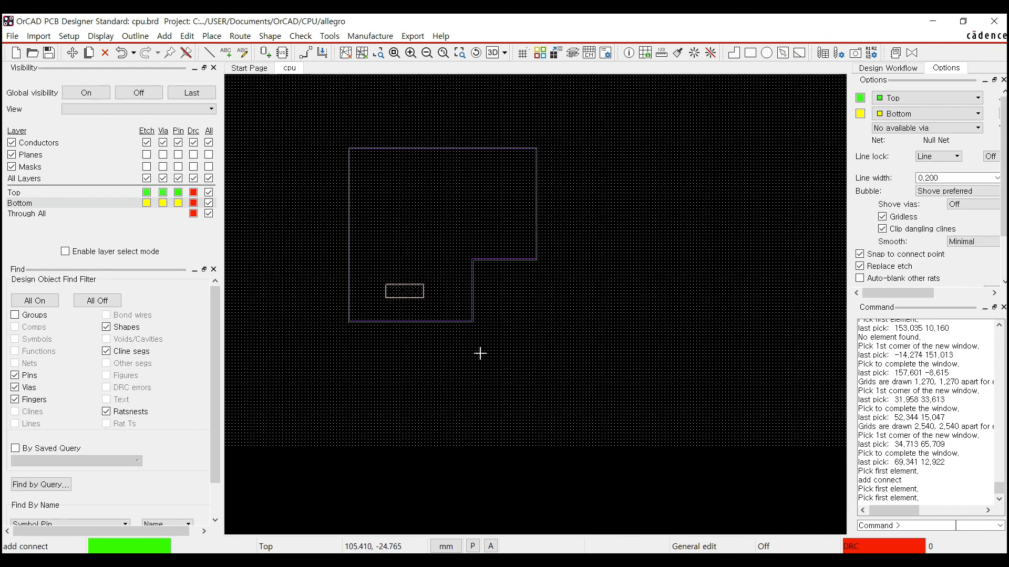